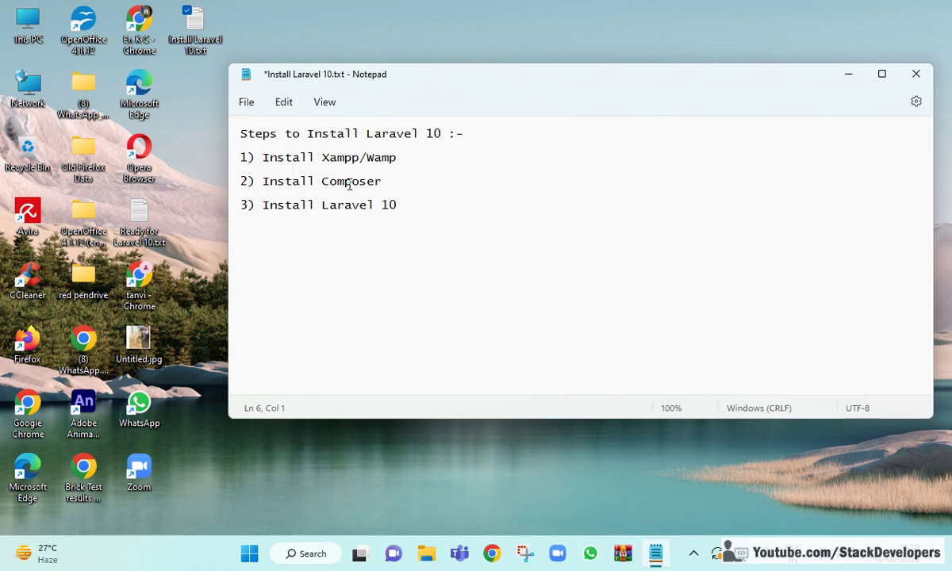
Check the Windows edition, installed RAM and system type in the system's About settings, and close Settings
{"action": "right_click", "coordinate": [253, 555]}
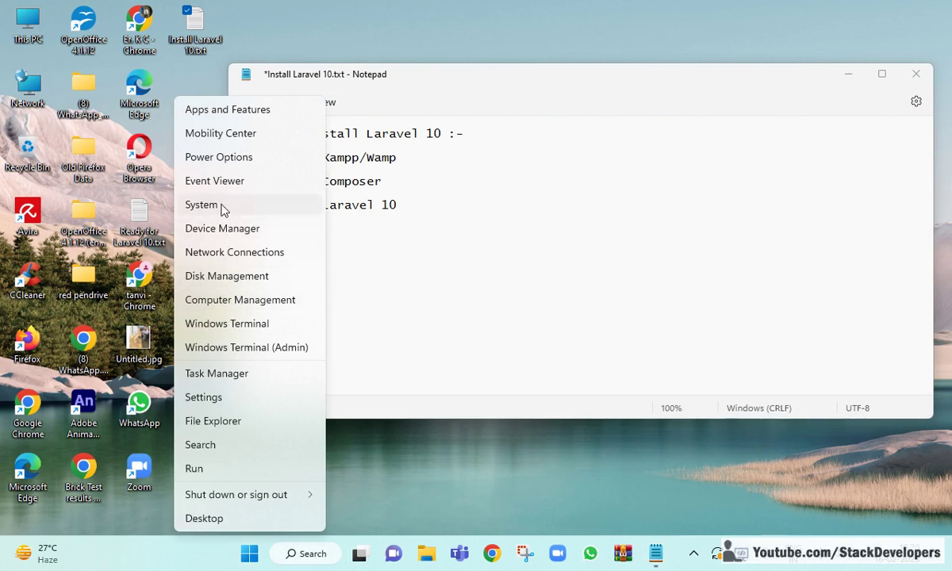
{"action": "left_click", "coordinate": [260, 204]}
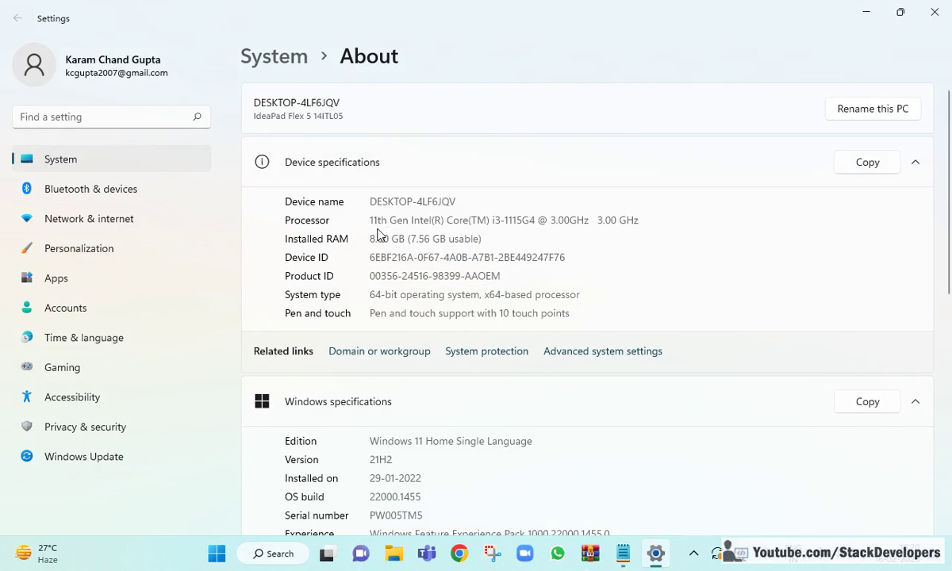
{"action": "scroll", "coordinate": [476, 246], "scroll_direction": "down", "scroll_amount": 1}
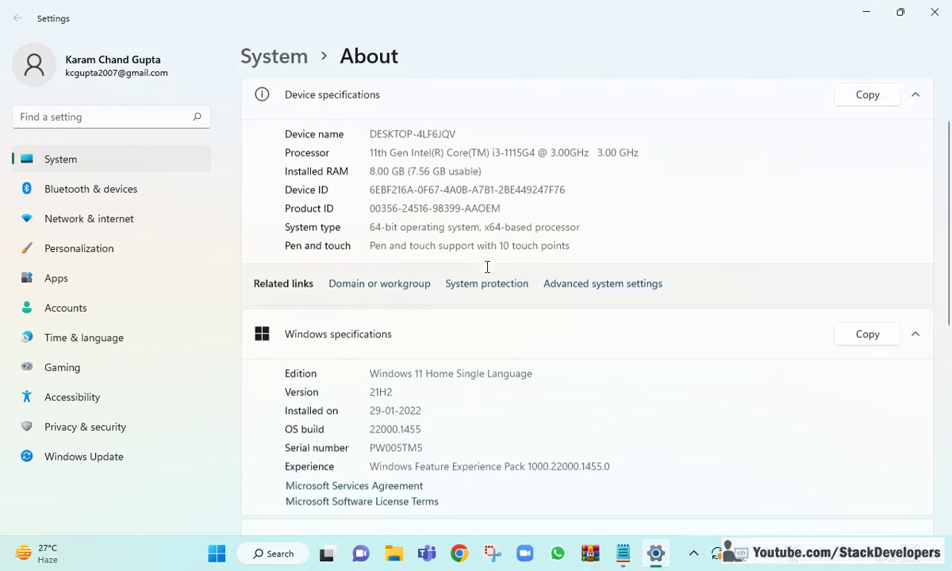
{"action": "left_click_drag", "start_coordinate": [373, 376], "coordinate": [523, 387]}
{"action": "left_click", "coordinate": [407, 372]}
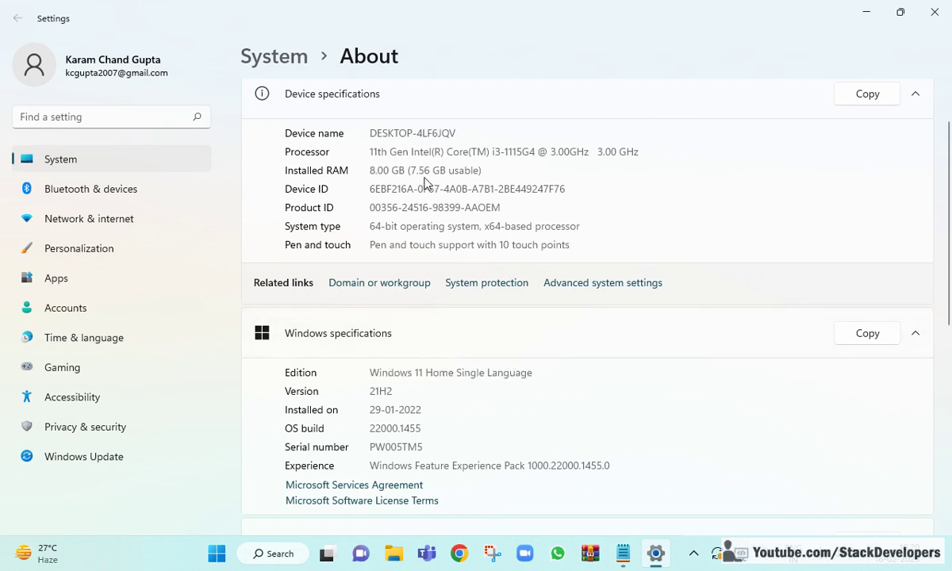
{"action": "left_click_drag", "start_coordinate": [372, 170], "coordinate": [406, 171]}
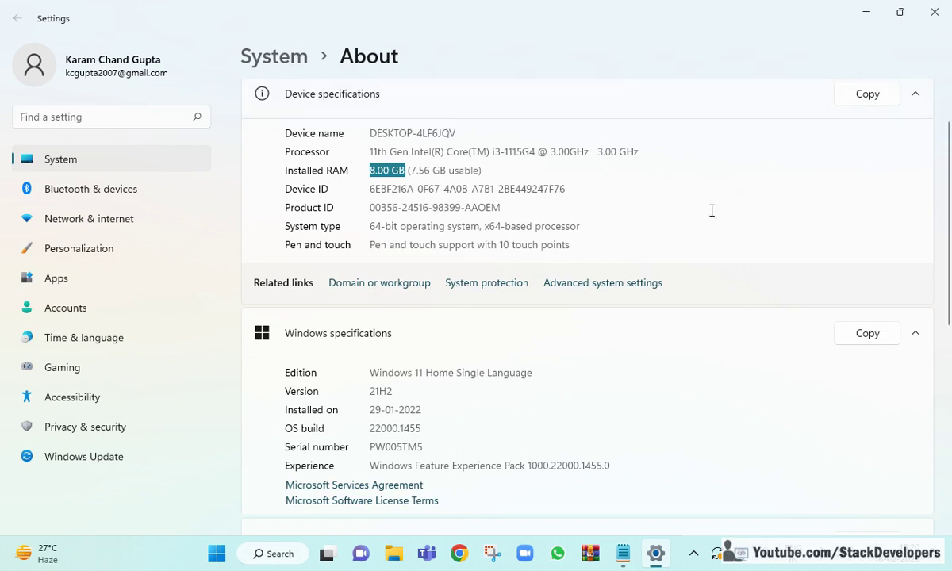
{"action": "left_click", "coordinate": [542, 229]}
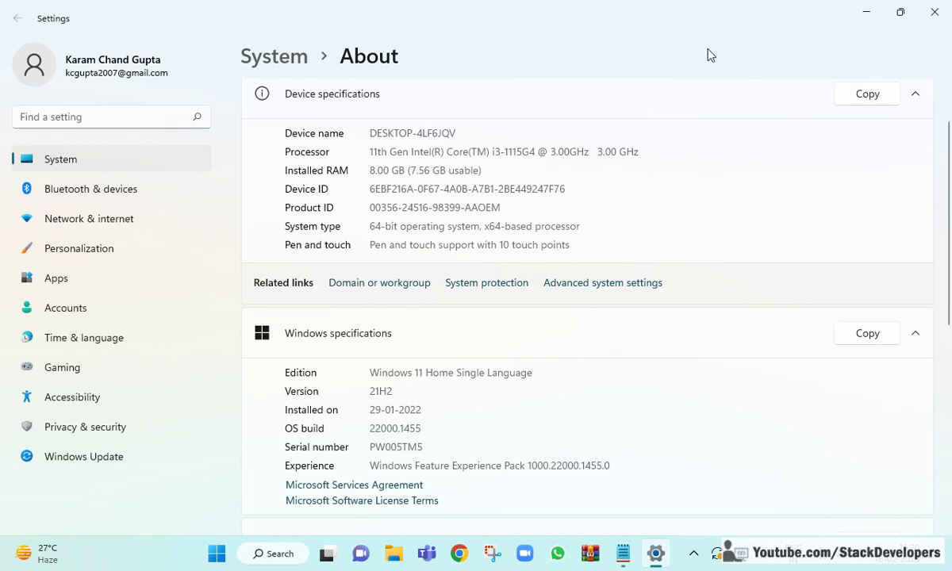
{"action": "left_click", "coordinate": [934, 12]}
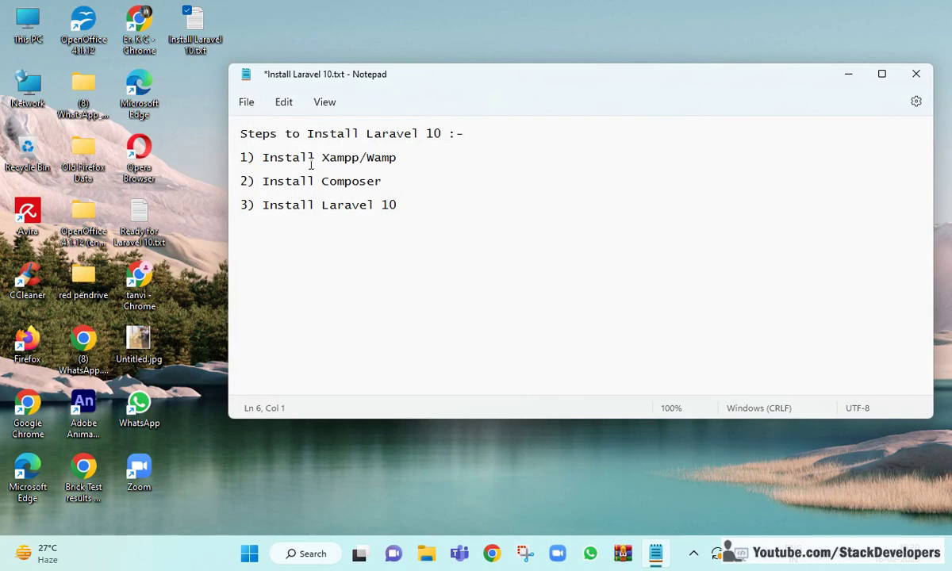
Switch to Chrome, choose a browser profile and search for "install xampp" to reach the Apache Friends download page
{"action": "left_click", "coordinate": [492, 554]}
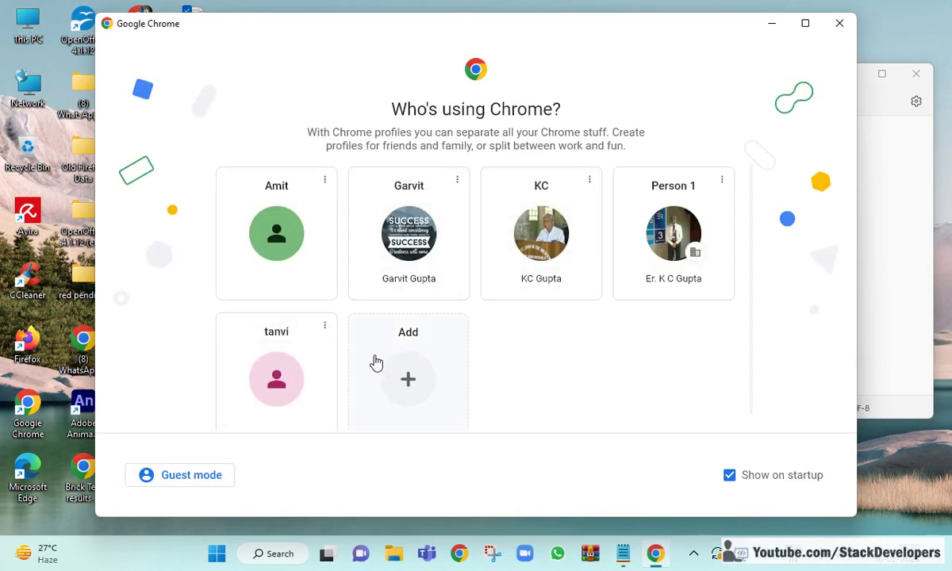
{"action": "left_click", "coordinate": [287, 258]}
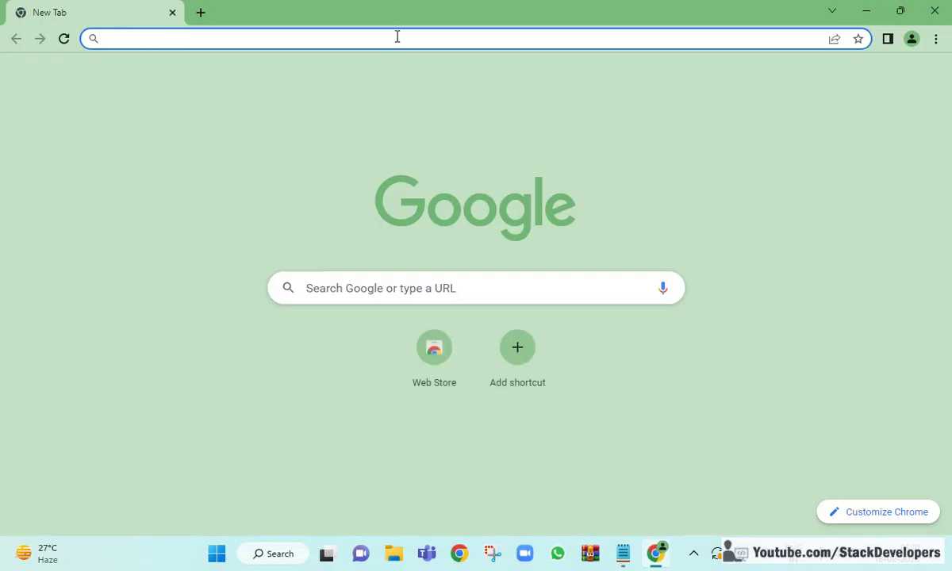
{"action": "left_click", "coordinate": [397, 38]}
{"action": "type", "text": "install xampp"}
{"action": "key", "text": "Return"}
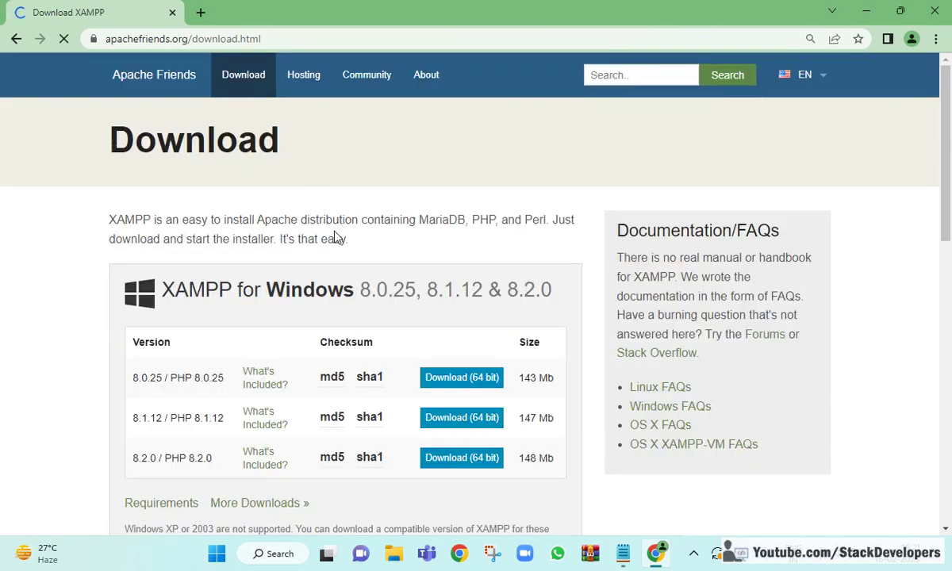
Download the 64-bit XAMPP for Windows installer for version 8.2.0 / PHP 8.2.0
{"action": "scroll", "coordinate": [334, 240], "scroll_direction": "down", "scroll_amount": 1}
{"action": "scroll", "coordinate": [334, 252], "scroll_direction": "down", "scroll_amount": 1}
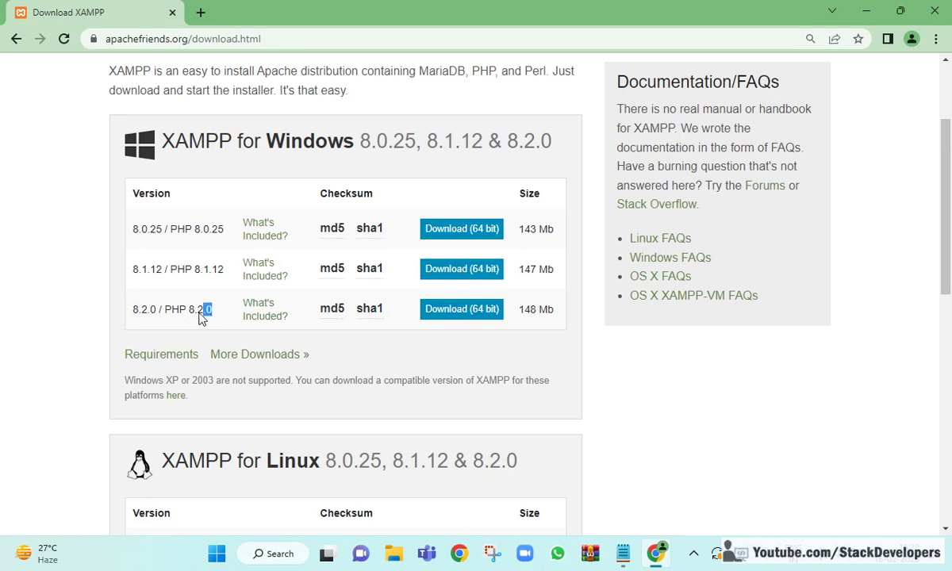
{"action": "left_click_drag", "start_coordinate": [212, 315], "coordinate": [165, 316]}
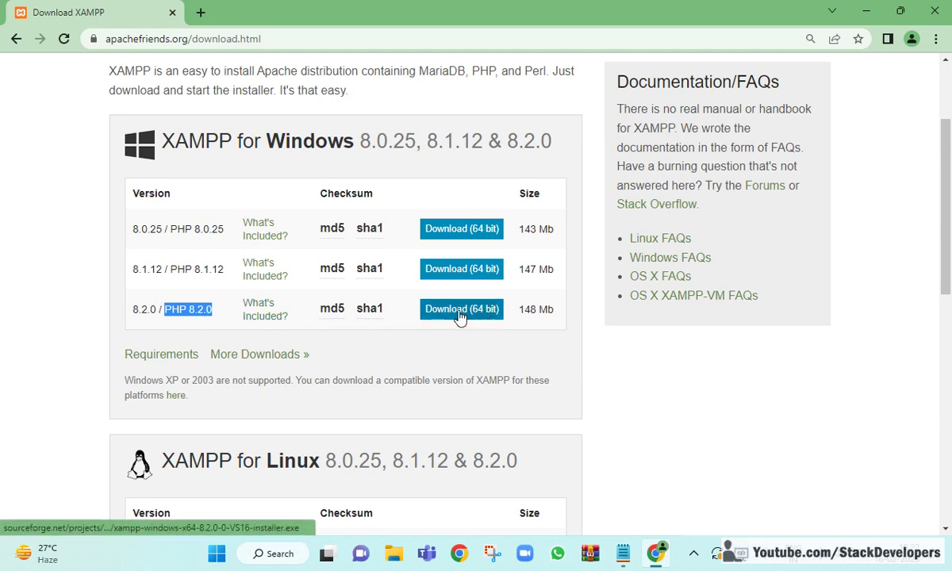
{"action": "left_click", "coordinate": [492, 315]}
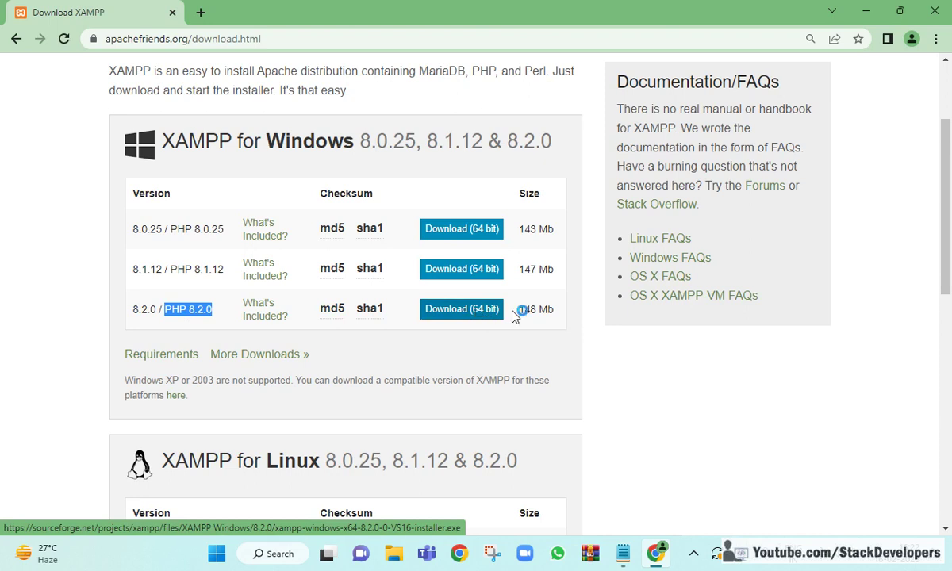
Review the XAMPP versions offered for Linux and OS X, and return to the Windows downloads
{"action": "scroll", "coordinate": [529, 316], "scroll_direction": "down", "scroll_amount": 3}
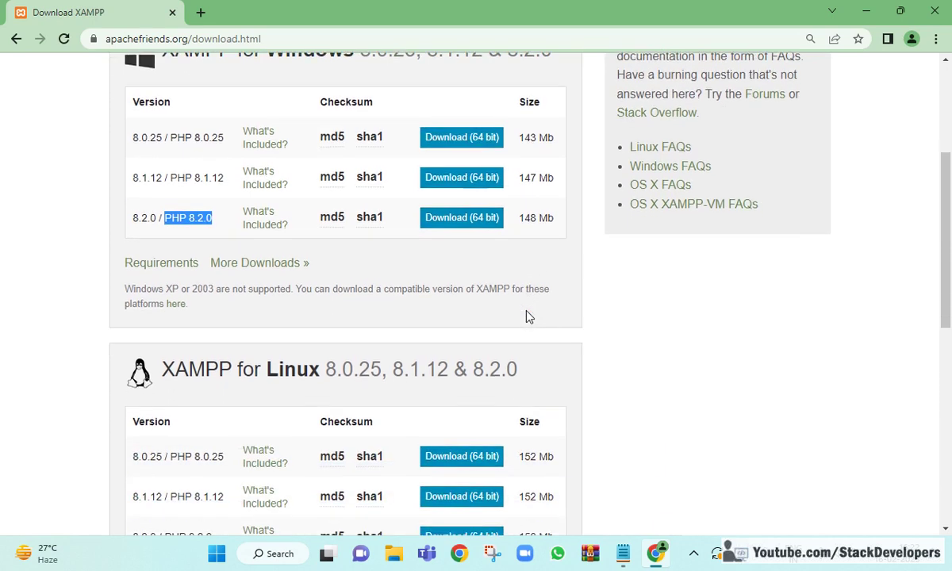
{"action": "scroll", "coordinate": [456, 279], "scroll_direction": "down", "scroll_amount": 1}
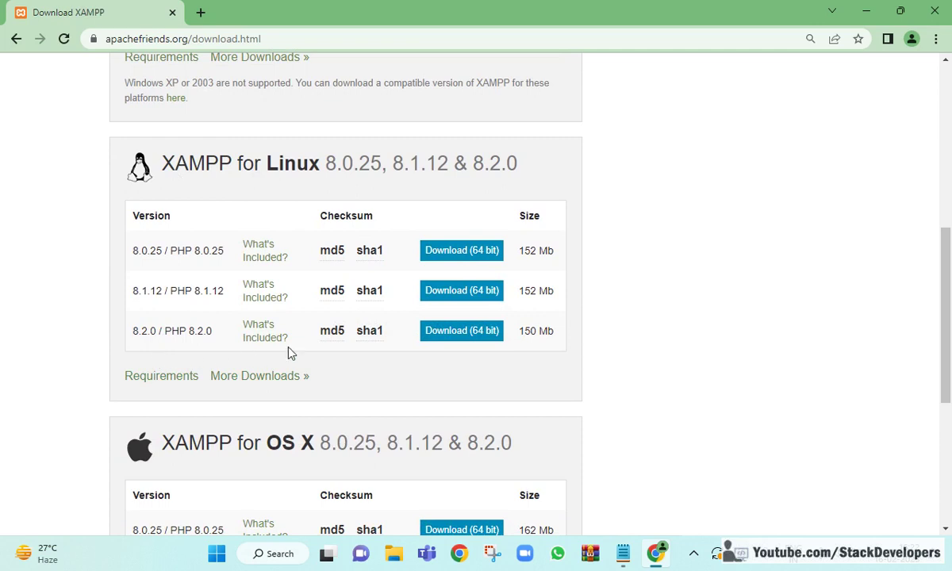
{"action": "mouse_move", "coordinate": [369, 339]}
{"action": "scroll", "coordinate": [535, 341], "scroll_direction": "down", "scroll_amount": 2}
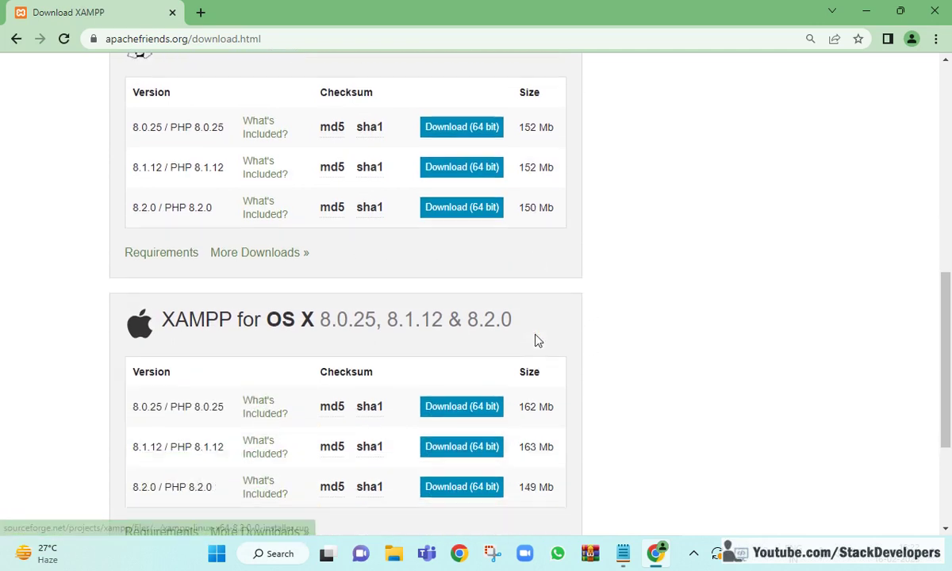
{"action": "scroll", "coordinate": [330, 328], "scroll_direction": "down", "scroll_amount": 1}
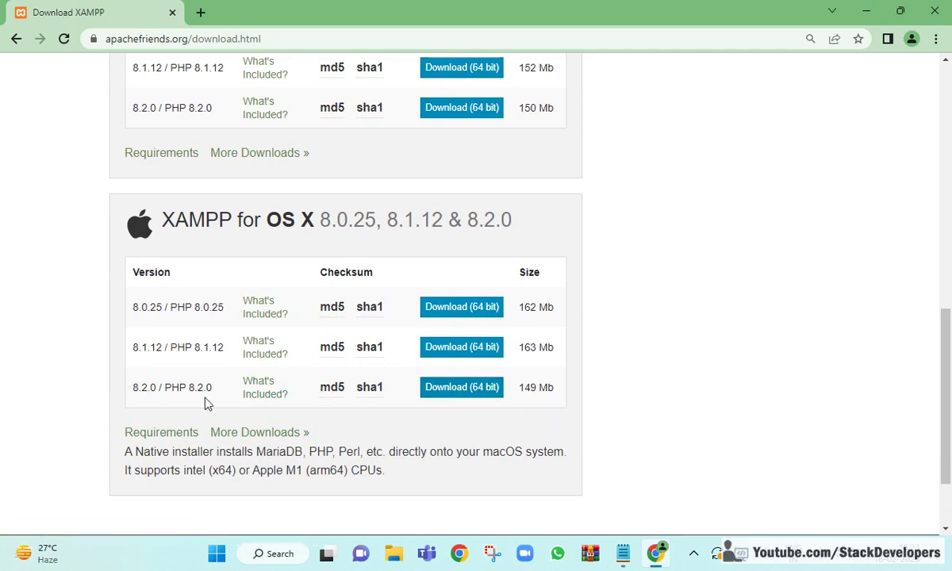
{"action": "scroll", "coordinate": [600, 341], "scroll_direction": "up", "scroll_amount": 7}
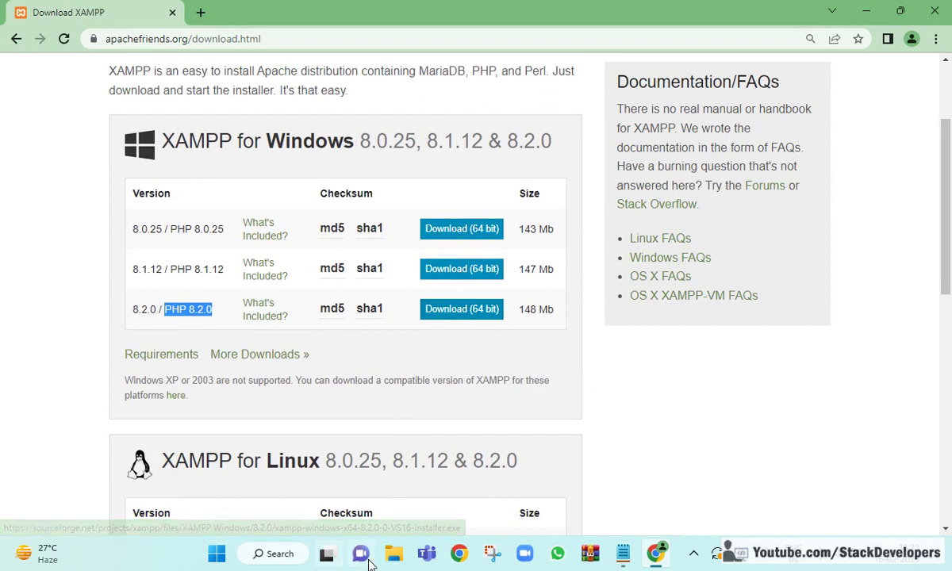
Switch to File Explorer and open the xampp folder on the E: drive
{"action": "left_click", "coordinate": [394, 554]}
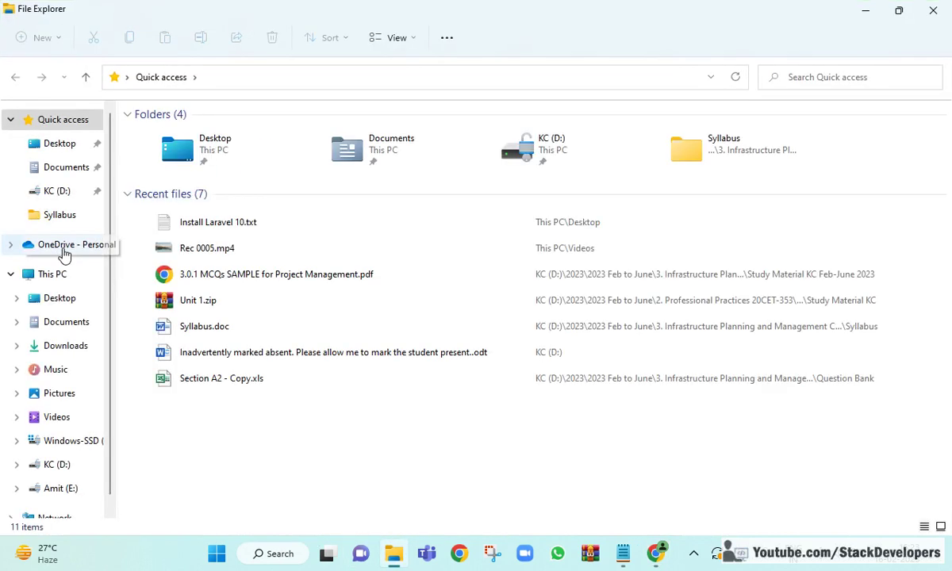
{"action": "scroll", "coordinate": [59, 476], "scroll_direction": "down", "scroll_amount": 1}
{"action": "left_click", "coordinate": [64, 458]}
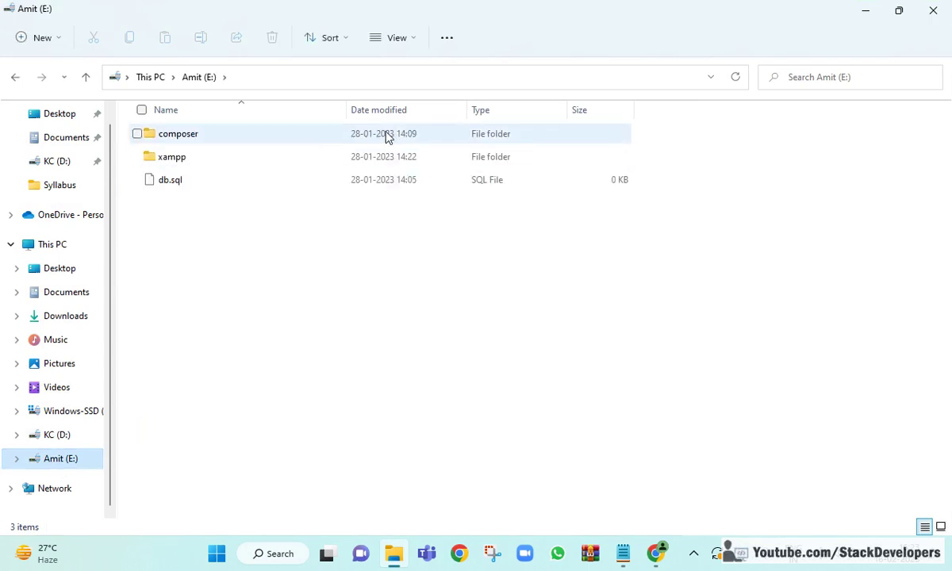
{"action": "double_click", "coordinate": [197, 163]}
{"action": "scroll", "coordinate": [397, 309], "scroll_direction": "down", "scroll_amount": 8}
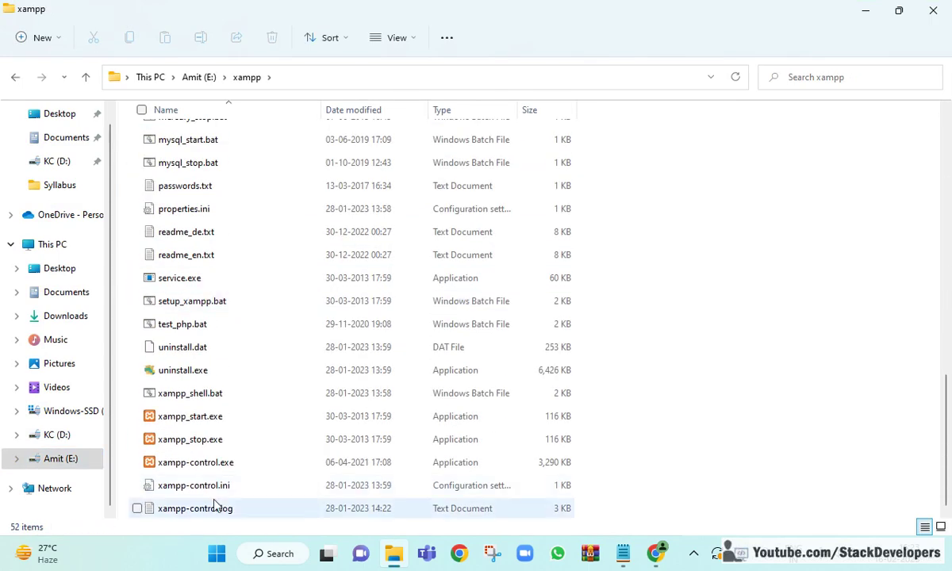
Launch xampp-control.exe and start the Apache and MySQL modules
{"action": "double_click", "coordinate": [199, 464]}
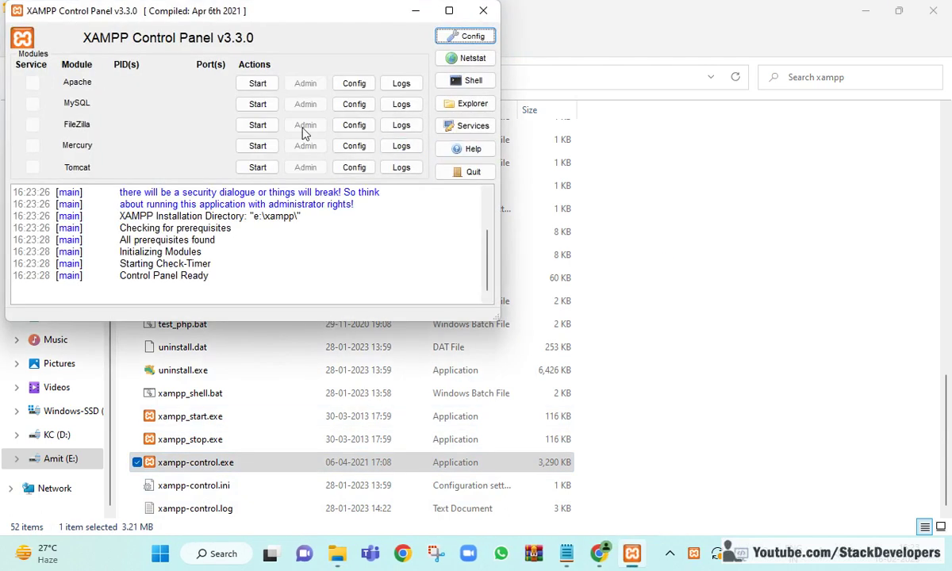
{"action": "left_click", "coordinate": [271, 86]}
{"action": "left_click", "coordinate": [266, 104]}
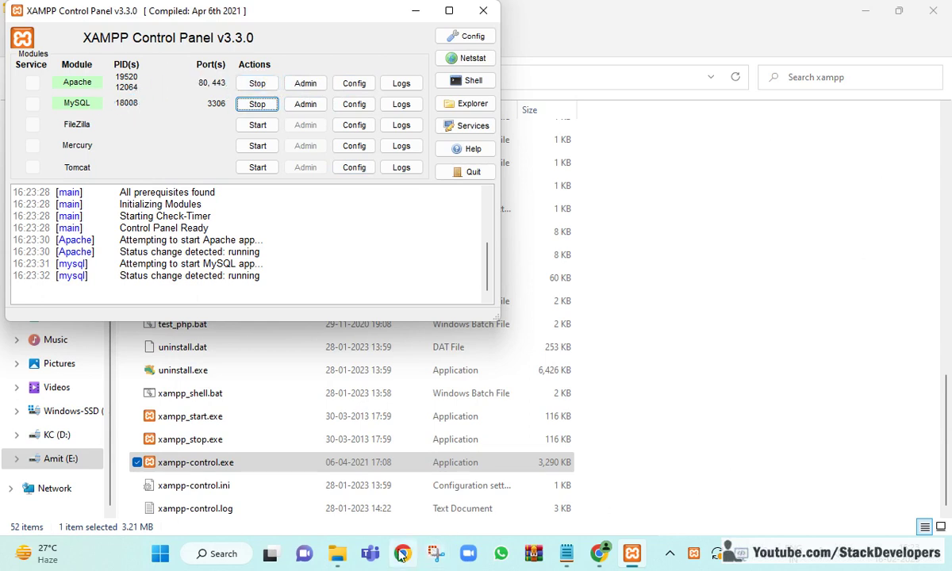
Switch back to Chrome and open a new browser tab
{"action": "left_click", "coordinate": [599, 554]}
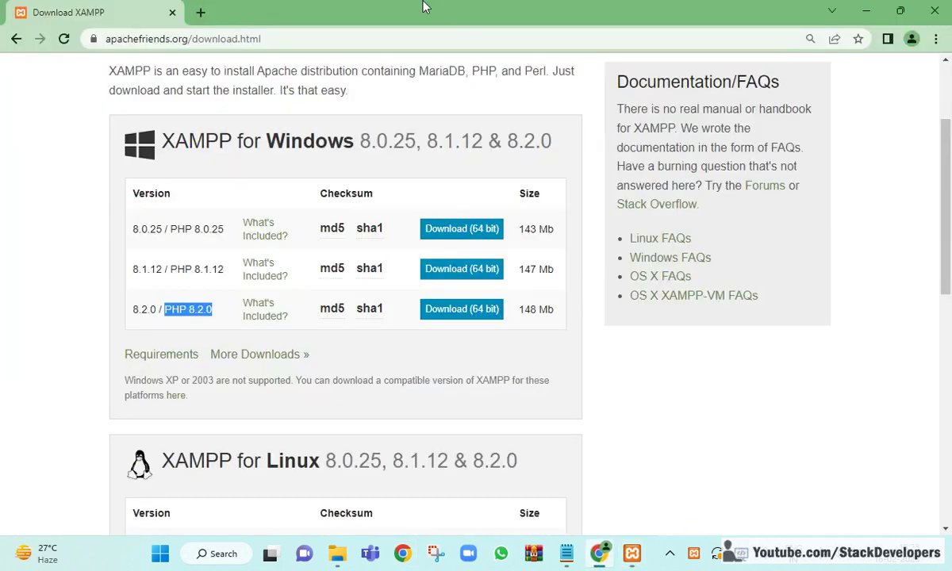
{"action": "left_click", "coordinate": [201, 12]}
{"action": "type", "text": "loca"}
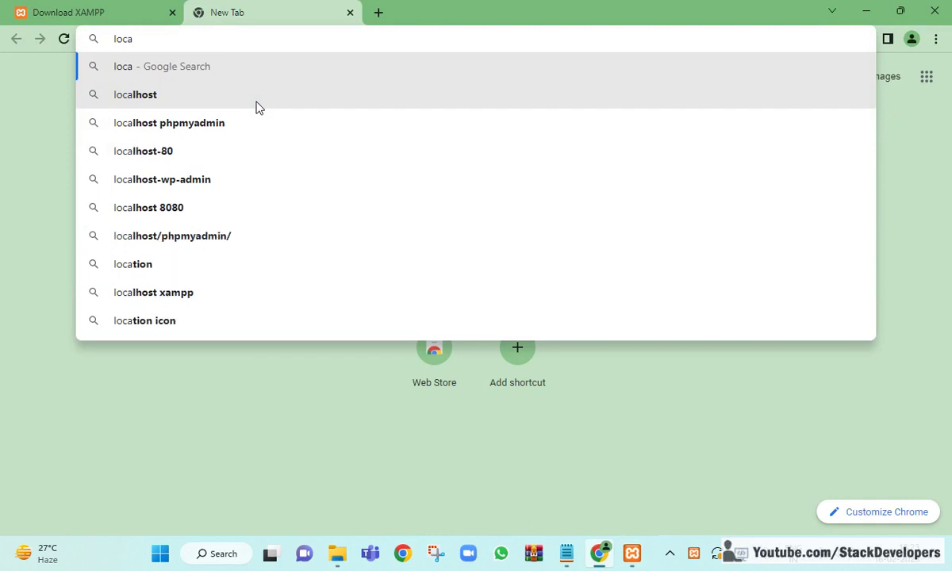
{"action": "type", "text": "lost"}
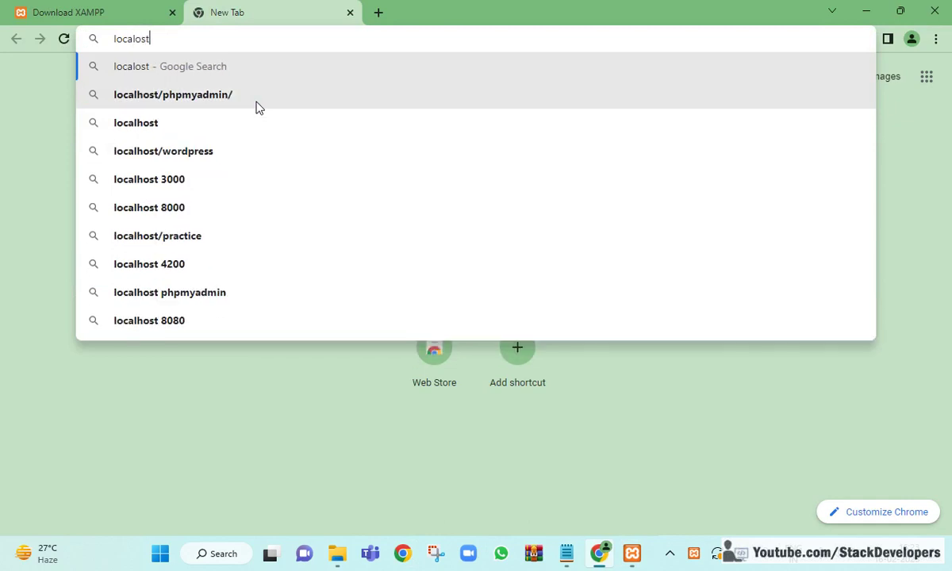
{"action": "key", "text": "Return"}
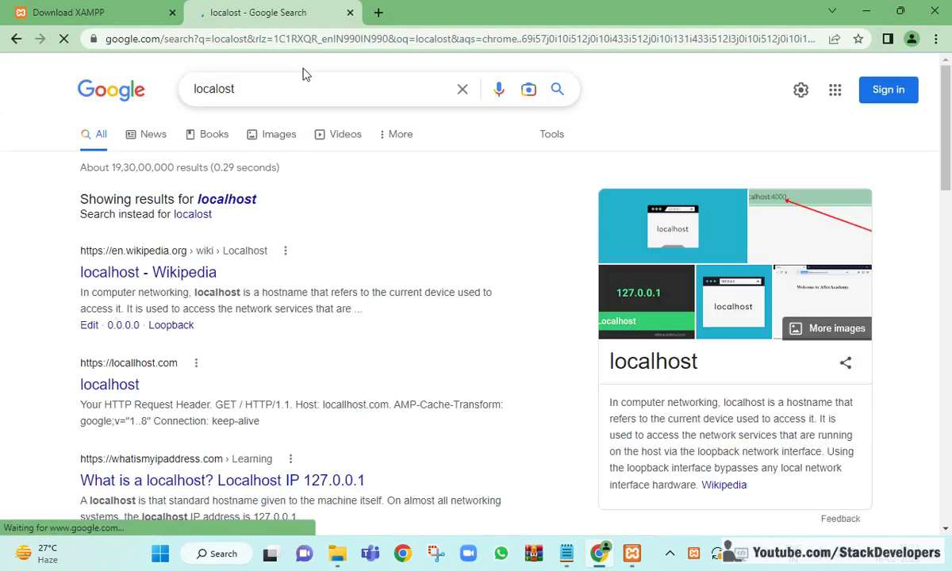
Open the XAMPP dashboard at localhost
{"action": "left_click", "coordinate": [296, 40]}
{"action": "type", "text": "local"}
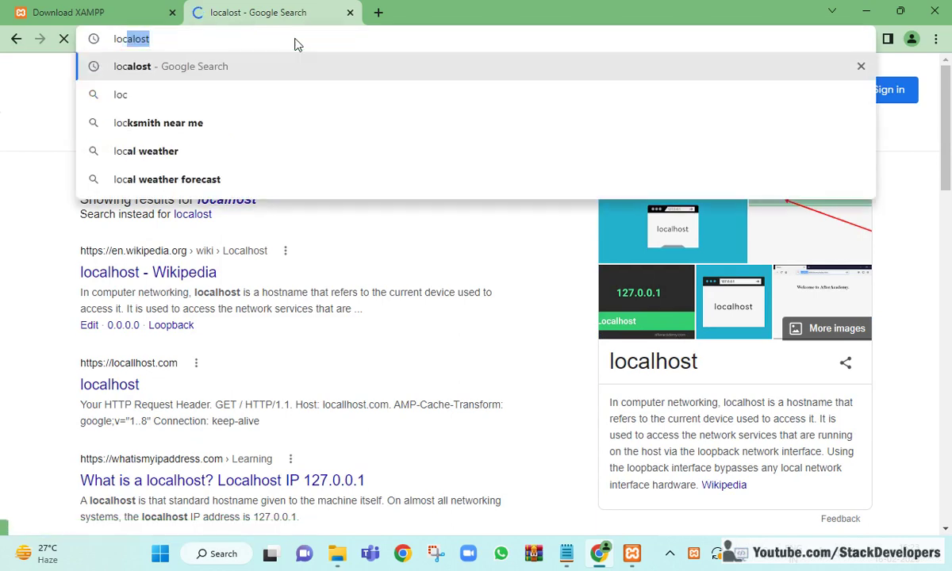
{"action": "type", "text": "host"}
{"action": "key", "text": "Return"}
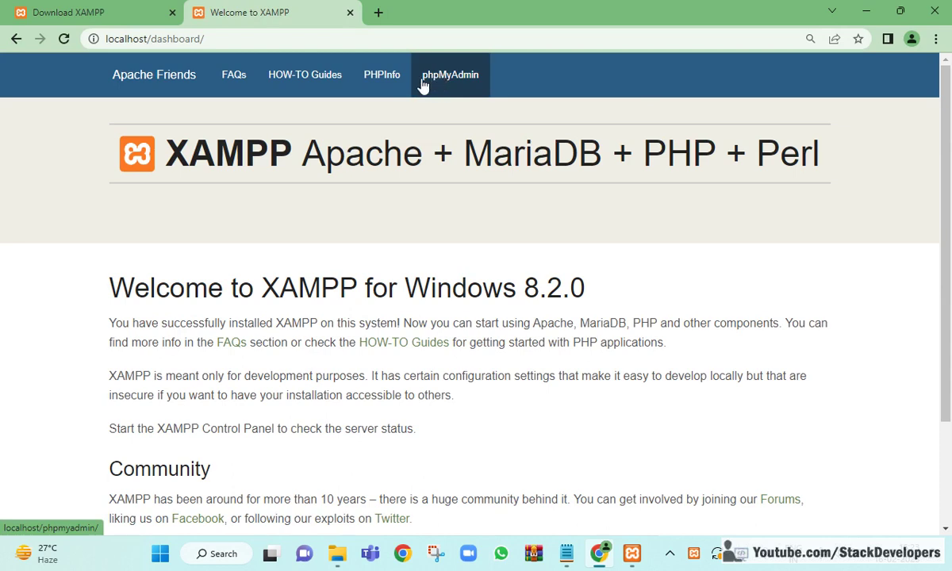
Check the PHP version on the dashboard's PHPInfo page and return to the XAMPP dashboard
{"action": "left_click", "coordinate": [382, 76]}
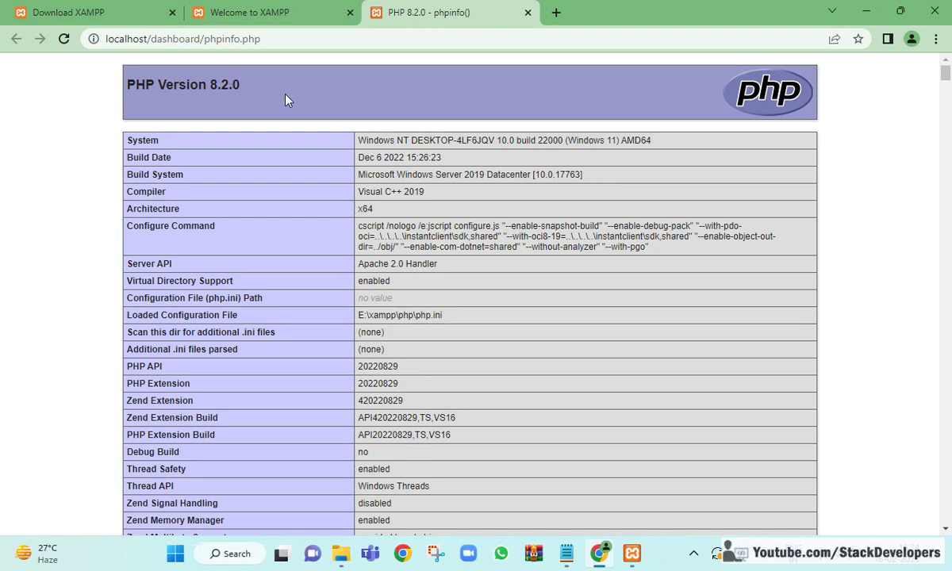
{"action": "left_click", "coordinate": [257, 19]}
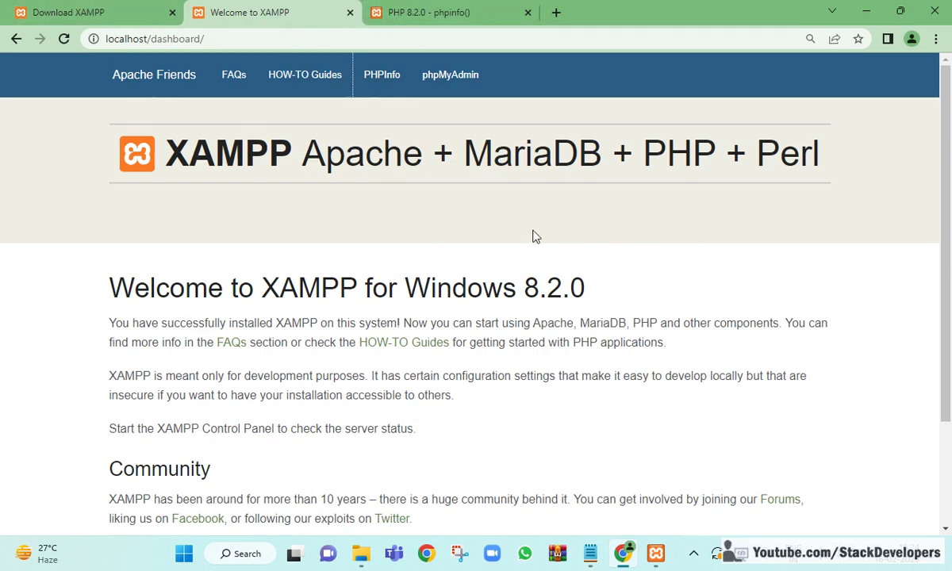
Look through the xampp folder in File Explorer and switch to the Laravel 10 installation steps in Notepad
{"action": "left_click", "coordinate": [361, 553]}
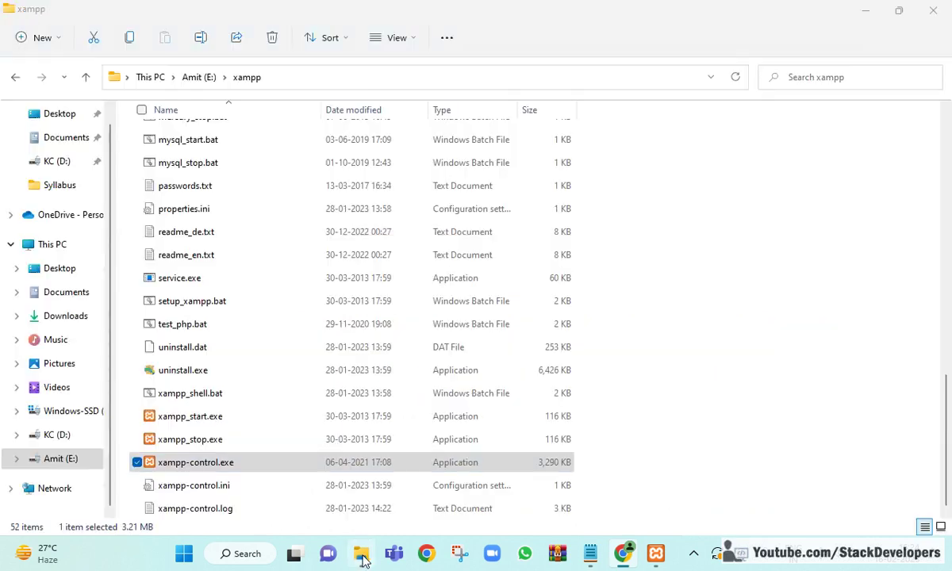
{"action": "scroll", "coordinate": [317, 192], "scroll_direction": "up", "scroll_amount": 9}
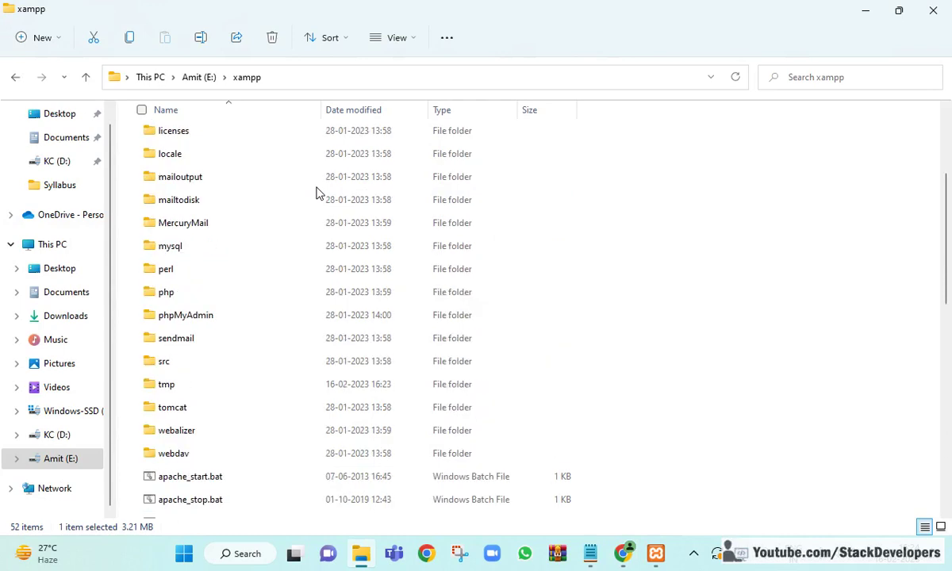
{"action": "scroll", "coordinate": [317, 191], "scroll_direction": "down", "scroll_amount": 3}
{"action": "scroll", "coordinate": [317, 192], "scroll_direction": "down", "scroll_amount": 2}
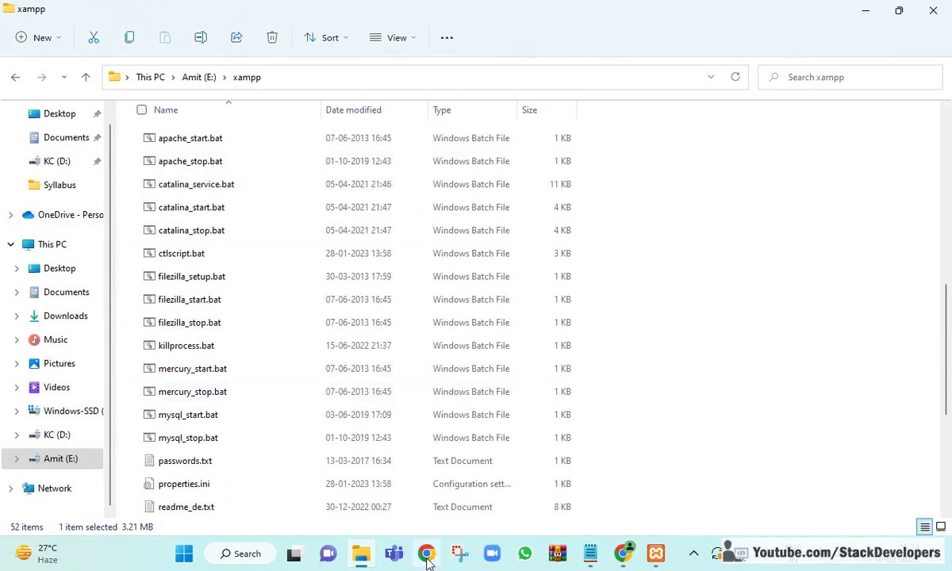
{"action": "left_click", "coordinate": [591, 553]}
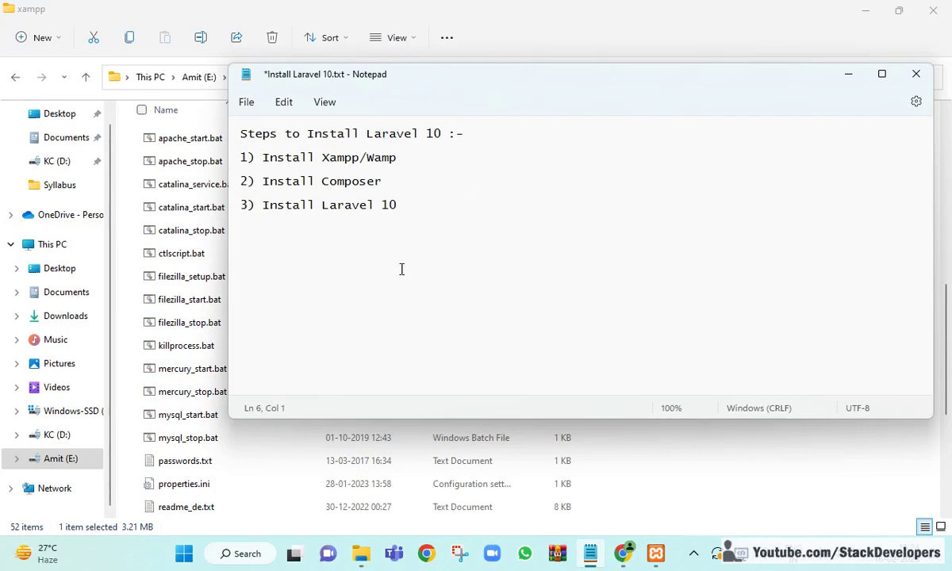
Switch to Chrome and search the web for "install composer" in a new tab
{"action": "left_click", "coordinate": [624, 553]}
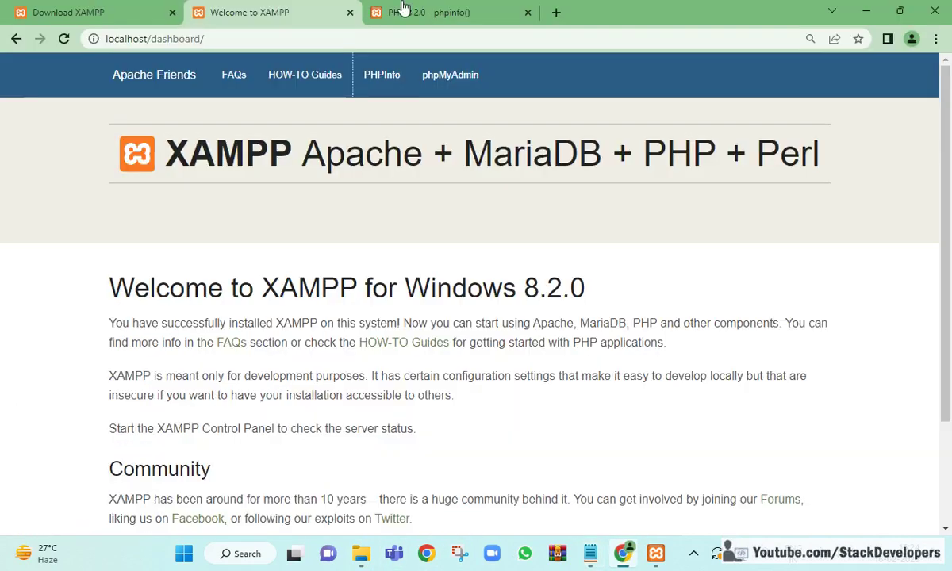
{"action": "left_click", "coordinate": [557, 12]}
{"action": "type", "text": "install composer"}
{"action": "key", "text": "Return"}
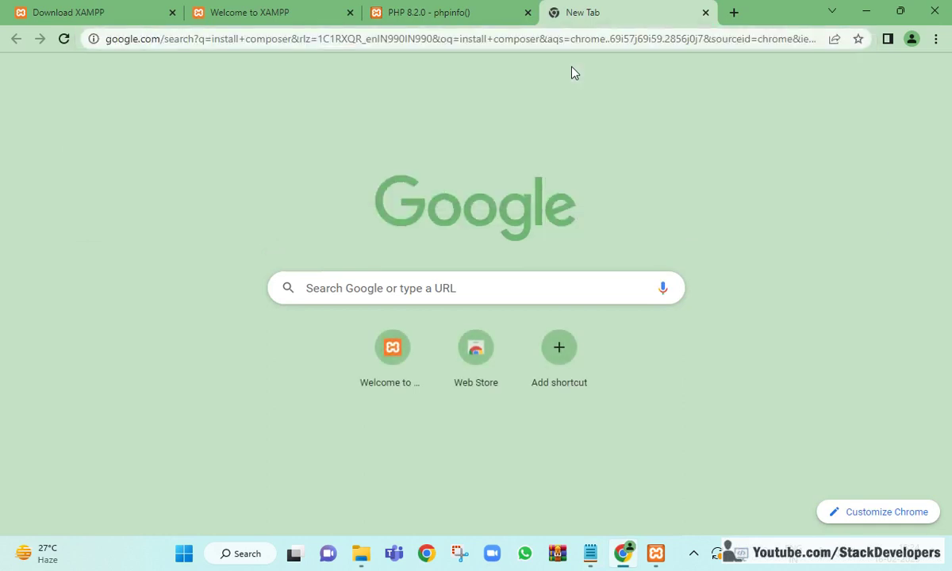
Open the getcomposer.org download page from the search results and download Composer-Setup.exe
{"action": "scroll", "coordinate": [389, 184], "scroll_direction": "down", "scroll_amount": 3}
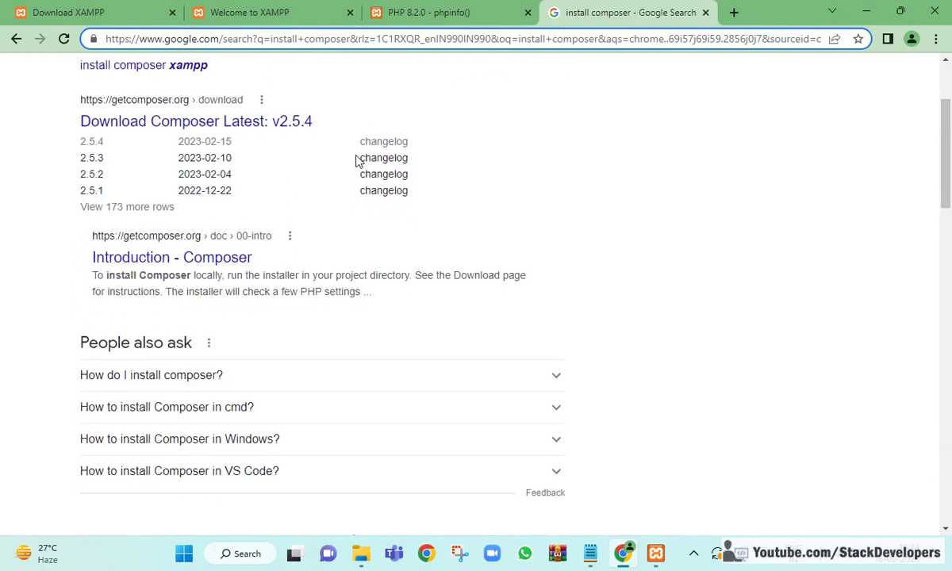
{"action": "left_click", "coordinate": [166, 127]}
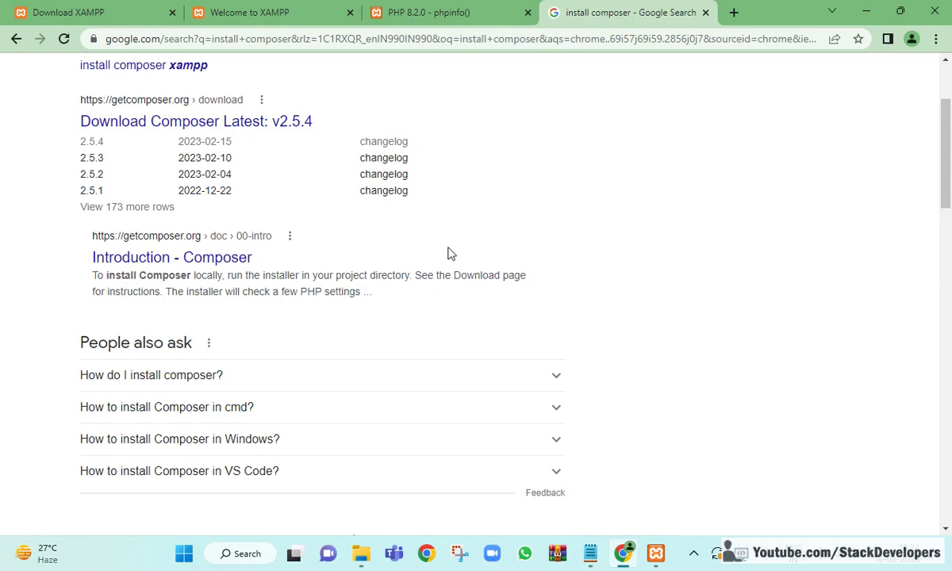
{"action": "scroll", "coordinate": [449, 254], "scroll_direction": "up", "scroll_amount": 1}
{"action": "left_click", "coordinate": [243, 225]}
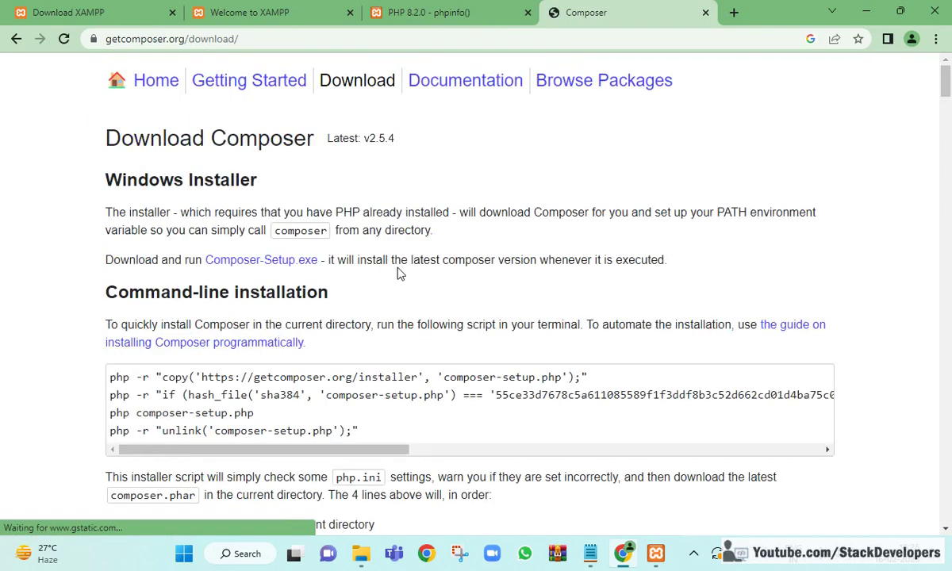
{"action": "left_click", "coordinate": [269, 270]}
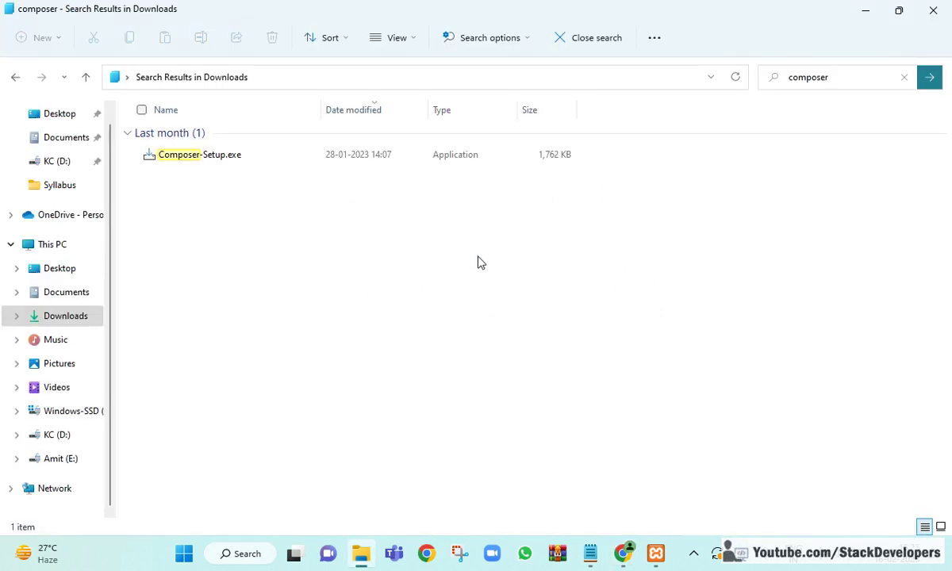
Run Composer-Setup.exe from the Downloads folder, choosing installation for all users and developer mode
{"action": "left_click", "coordinate": [218, 161]}
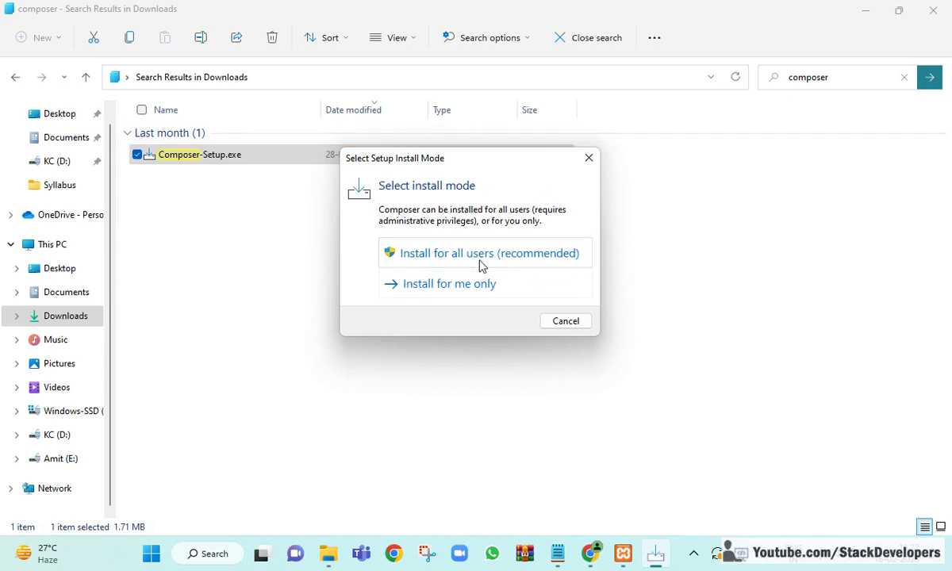
{"action": "left_click", "coordinate": [479, 262]}
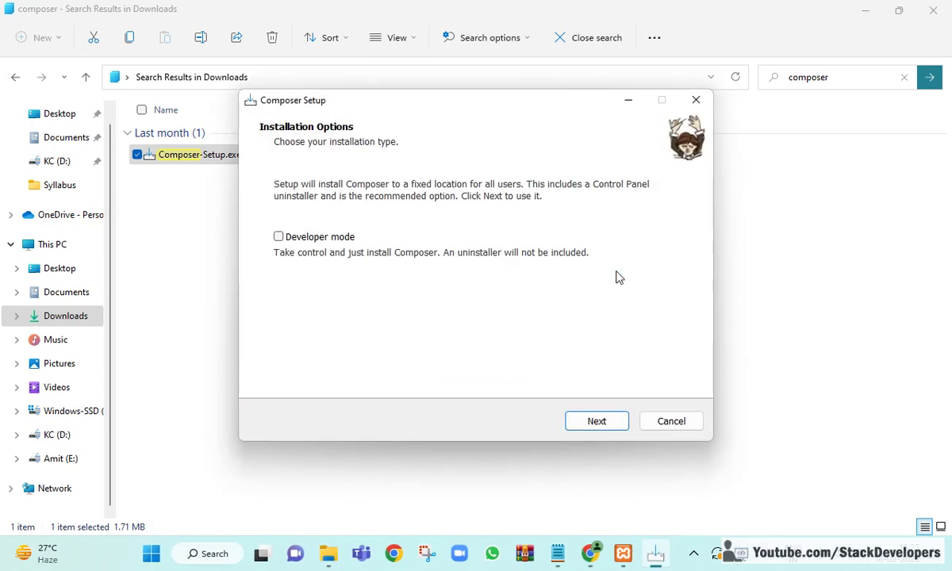
{"action": "left_click", "coordinate": [282, 245]}
{"action": "left_click", "coordinate": [595, 428]}
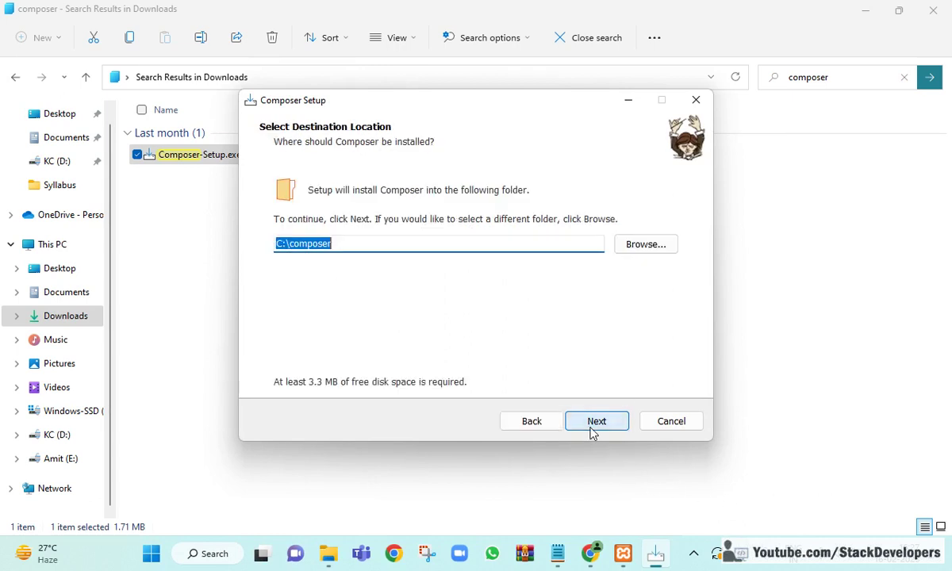
Set the Composer installation folder to E:\composer and continue to the settings check
{"action": "left_click", "coordinate": [663, 247]}
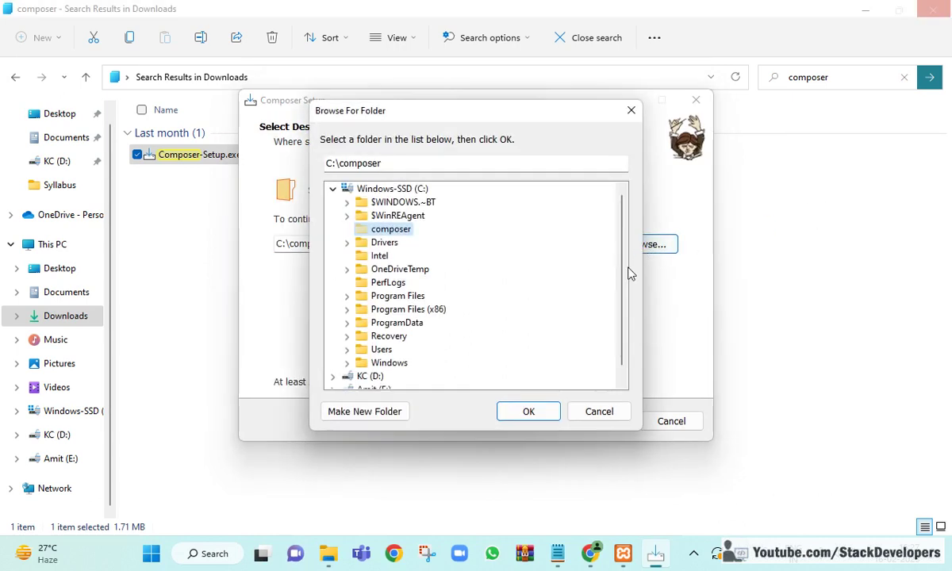
{"action": "left_click", "coordinate": [602, 412]}
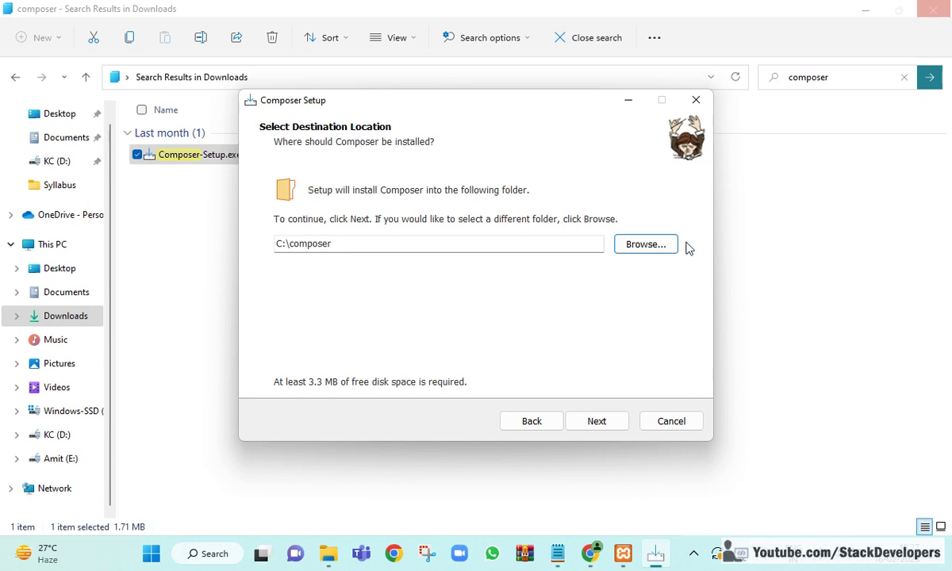
{"action": "left_click", "coordinate": [649, 247]}
{"action": "scroll", "coordinate": [437, 294], "scroll_direction": "down", "scroll_amount": 1}
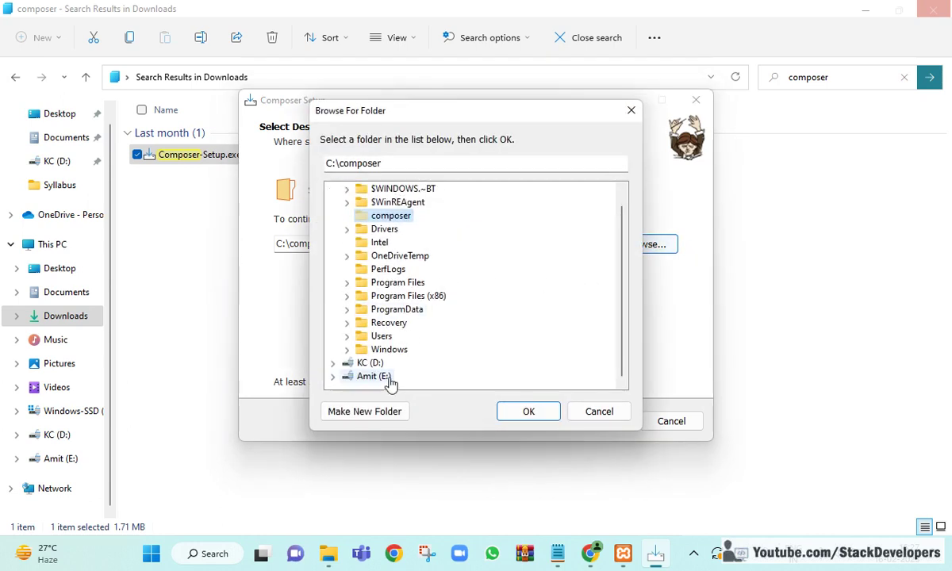
{"action": "left_click", "coordinate": [374, 376]}
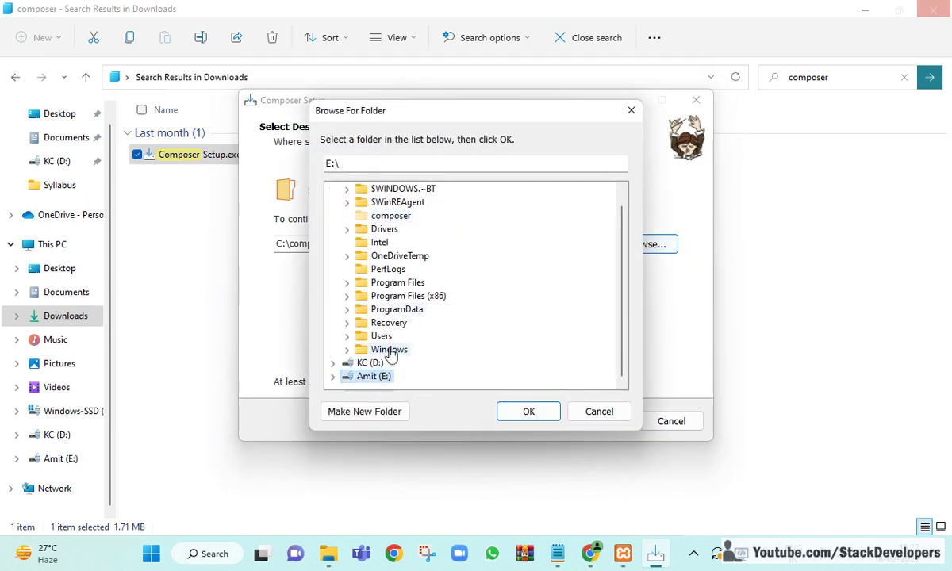
{"action": "scroll", "coordinate": [426, 254], "scroll_direction": "up", "scroll_amount": 1}
{"action": "scroll", "coordinate": [426, 254], "scroll_direction": "down", "scroll_amount": 1}
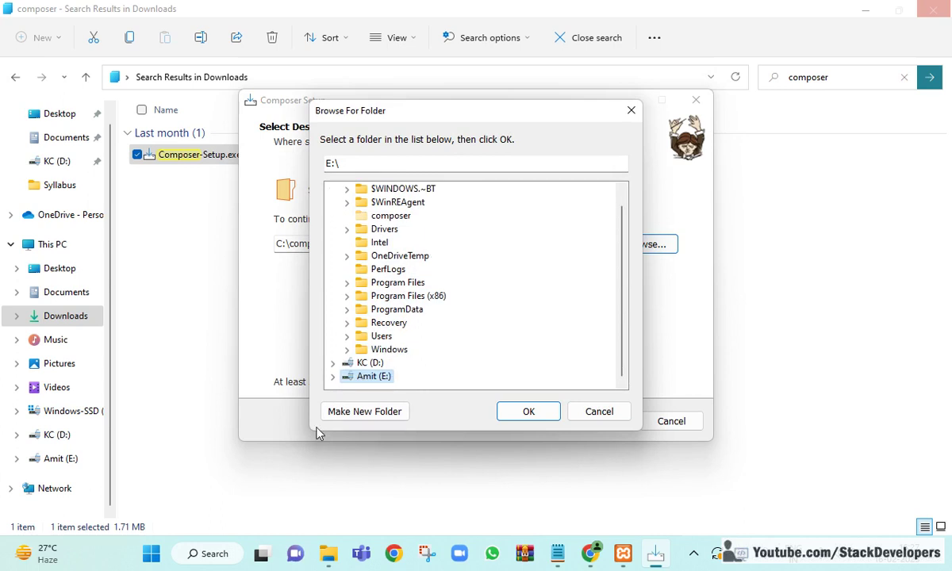
{"action": "left_click", "coordinate": [333, 376]}
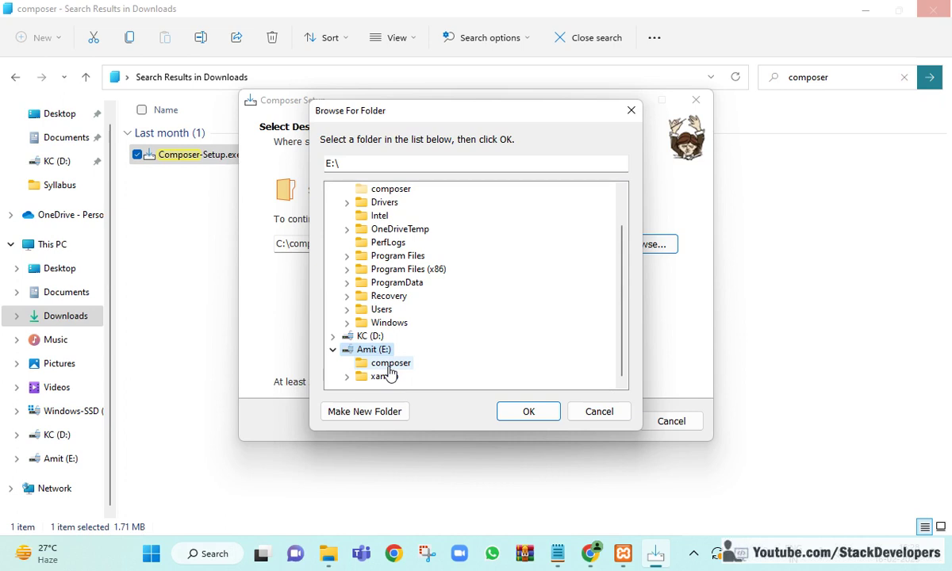
{"action": "left_click", "coordinate": [389, 365]}
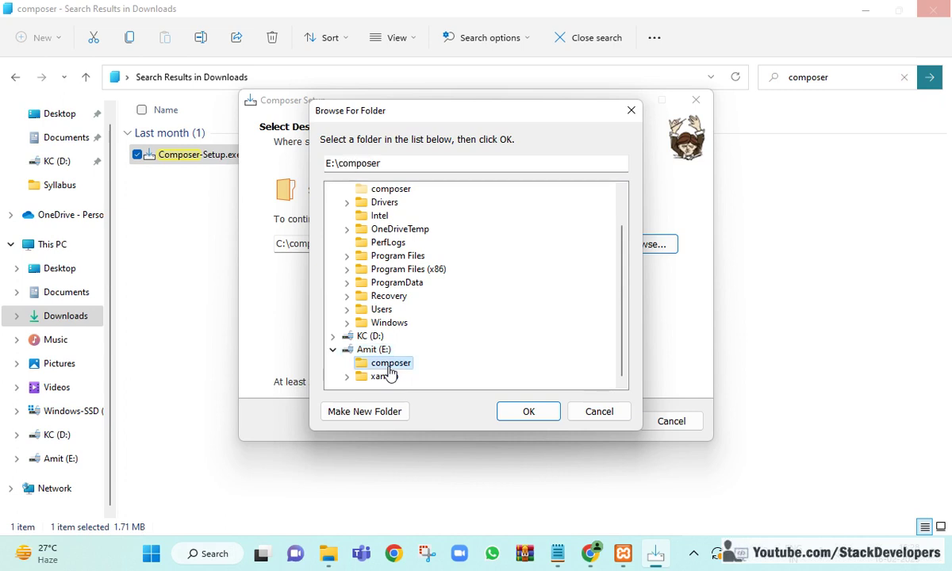
{"action": "left_click", "coordinate": [505, 417]}
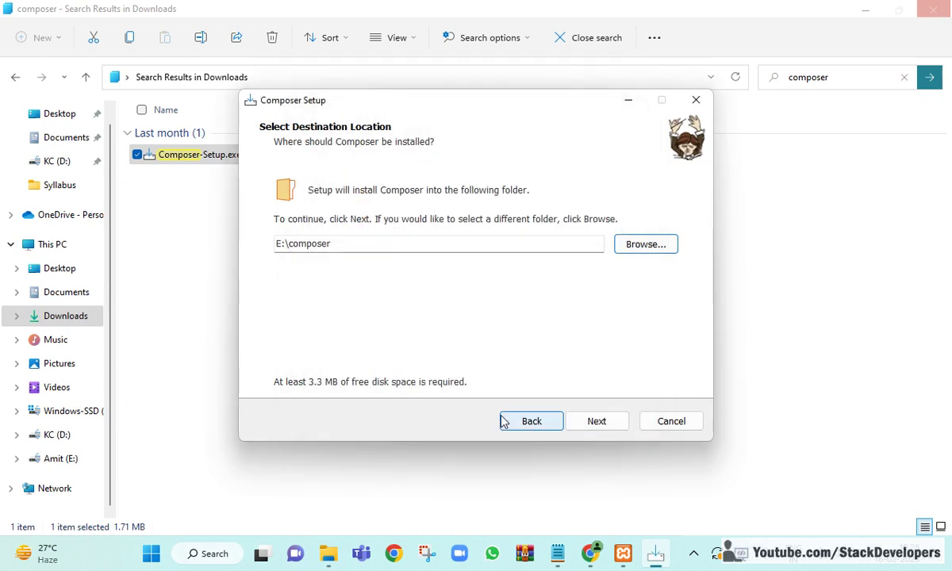
{"action": "left_click", "coordinate": [596, 425]}
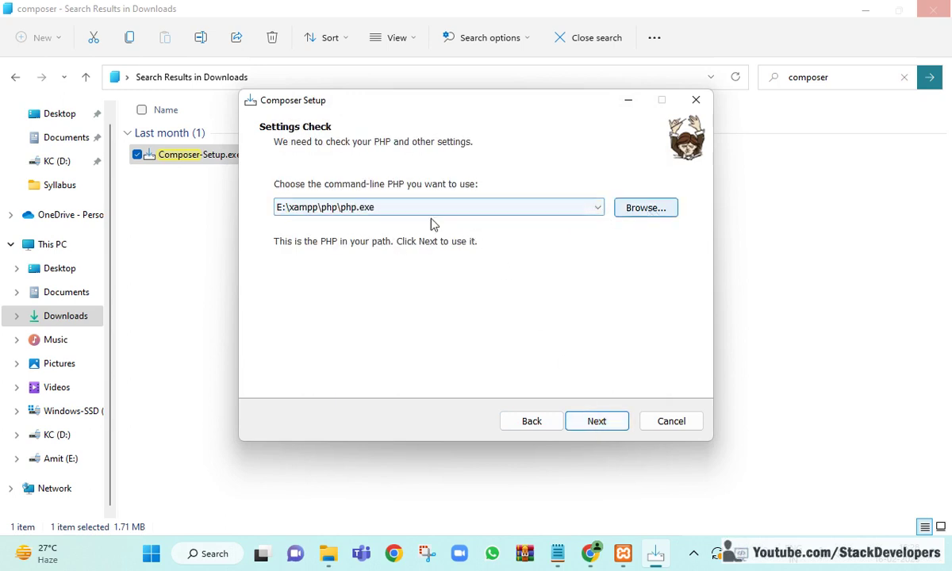
Choose E:\xampp\php\php.exe as the command-line PHP for Composer
{"action": "left_click", "coordinate": [354, 211]}
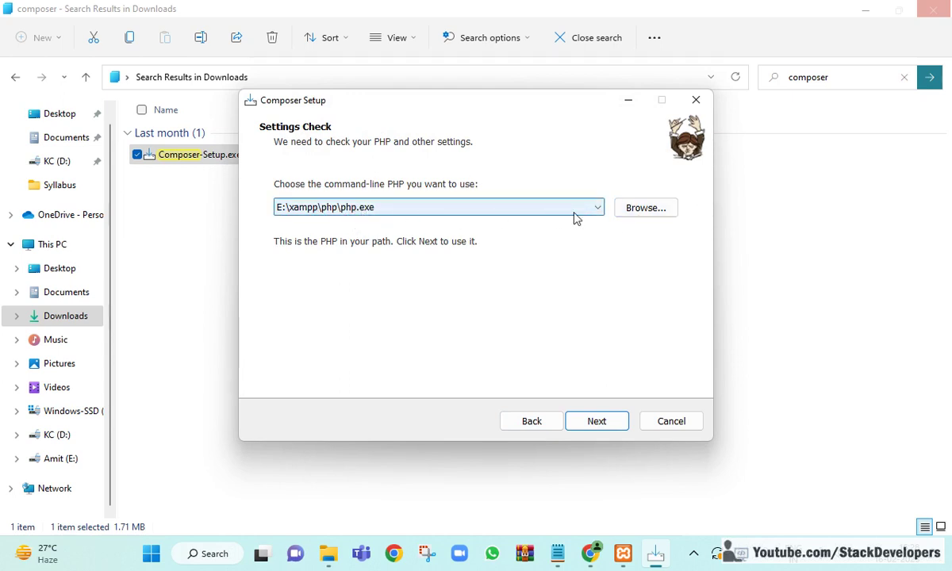
{"action": "left_click", "coordinate": [646, 208]}
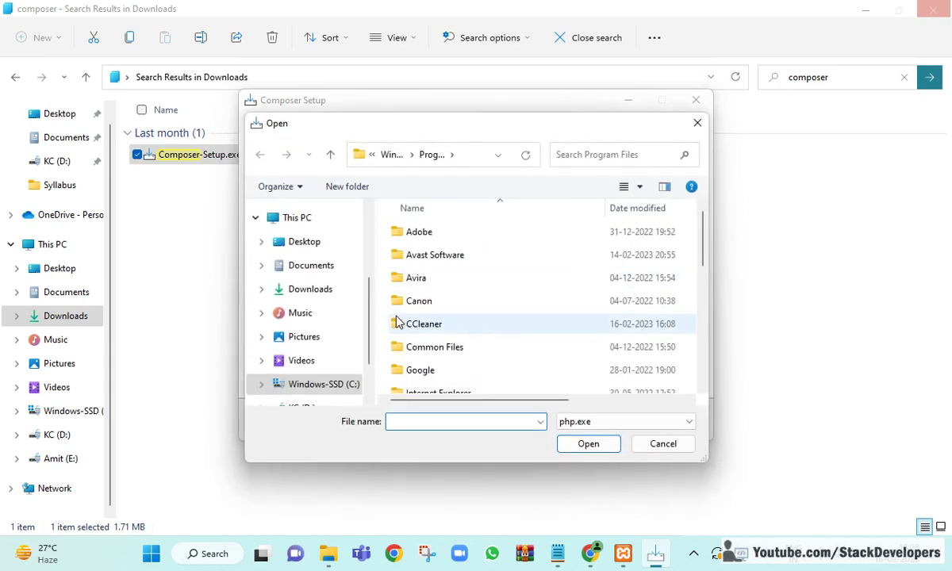
{"action": "scroll", "coordinate": [330, 341], "scroll_direction": "down", "scroll_amount": 3}
{"action": "left_click", "coordinate": [332, 354]}
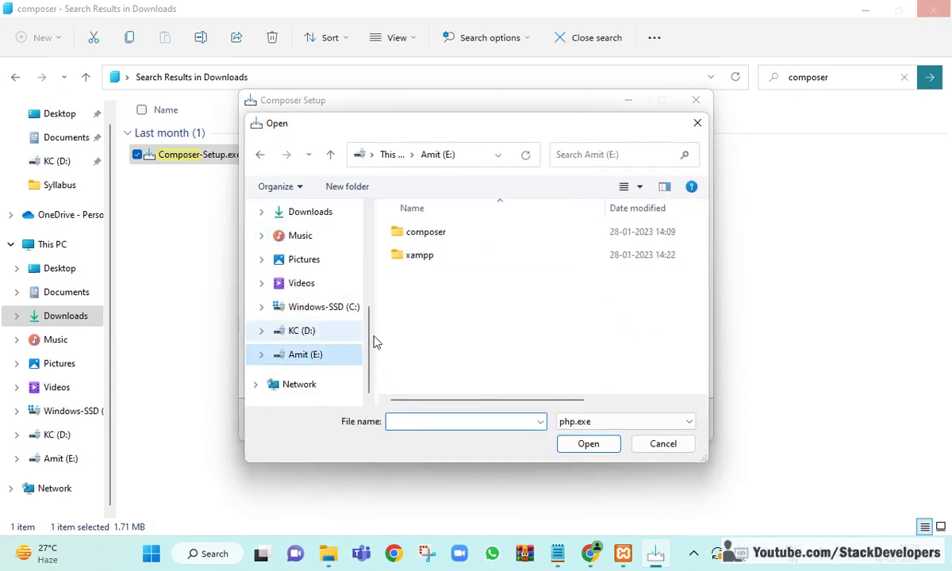
{"action": "double_click", "coordinate": [425, 257]}
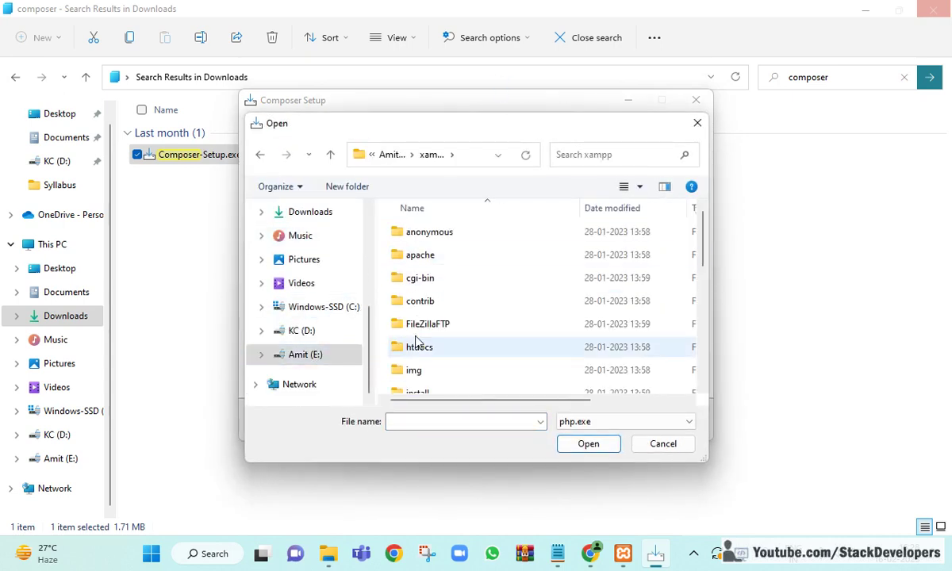
{"action": "scroll", "coordinate": [441, 317], "scroll_direction": "down", "scroll_amount": 5}
{"action": "double_click", "coordinate": [426, 246]}
{"action": "scroll", "coordinate": [453, 282], "scroll_direction": "down", "scroll_amount": 5}
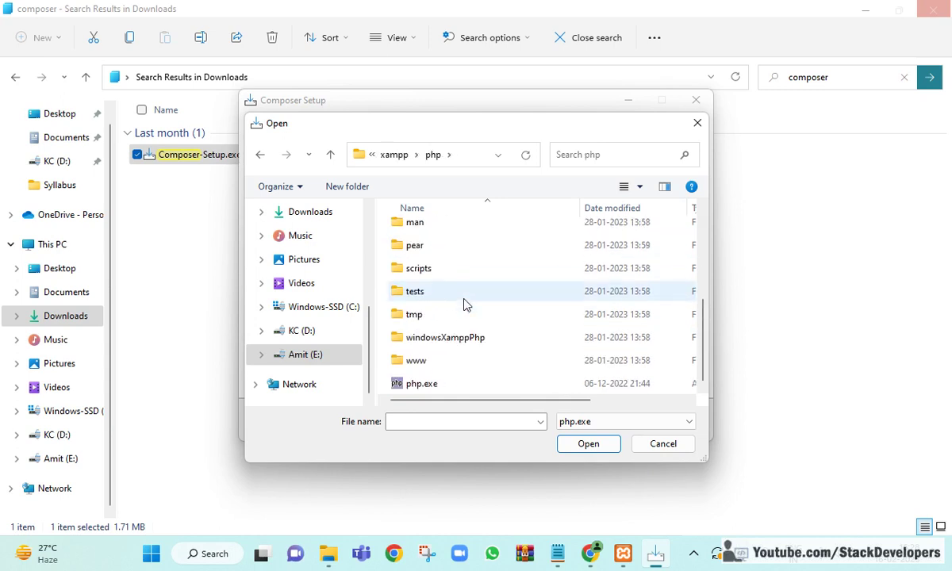
{"action": "double_click", "coordinate": [421, 384]}
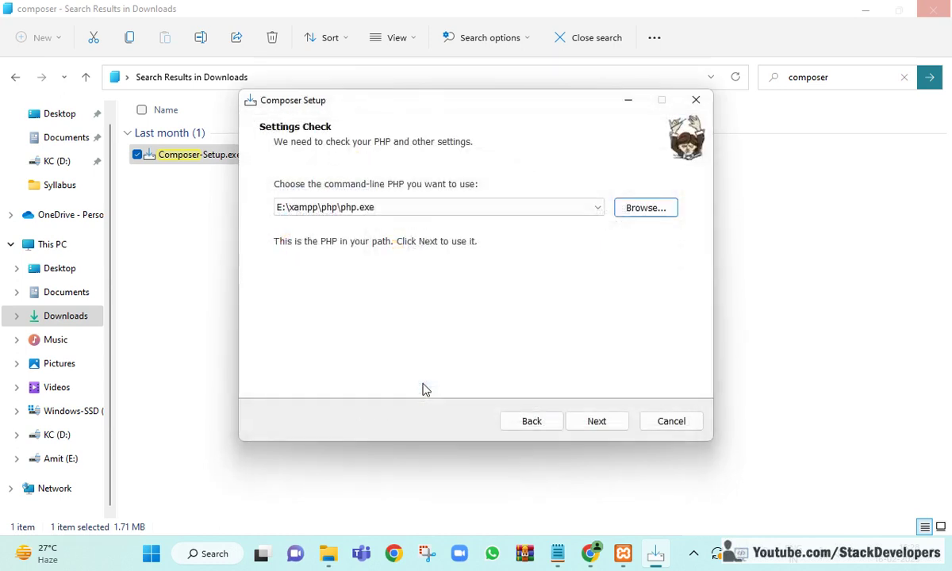
Accept the PHP settings, leave the proxy server unused and start the Composer installation
{"action": "left_click", "coordinate": [606, 421]}
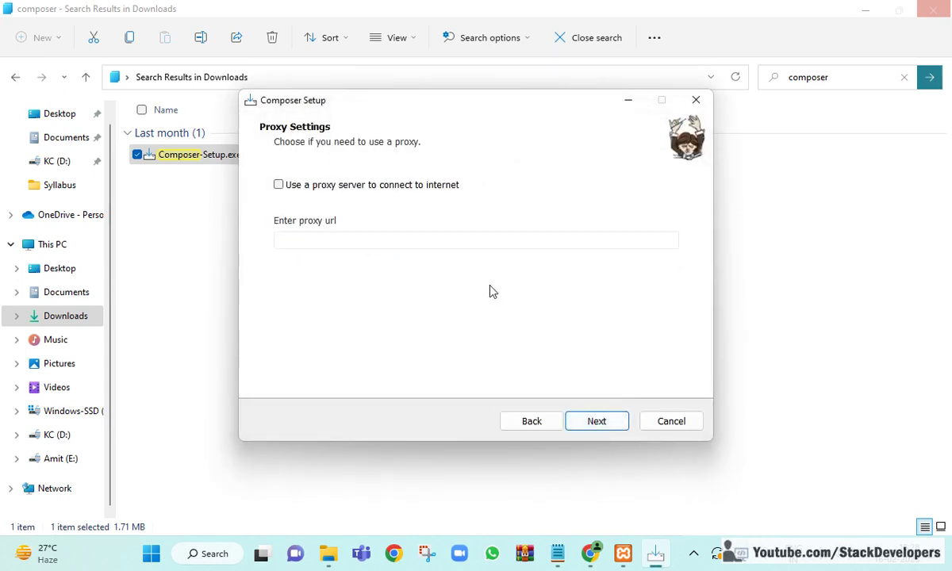
{"action": "left_click", "coordinate": [602, 421]}
{"action": "left_click", "coordinate": [600, 422]}
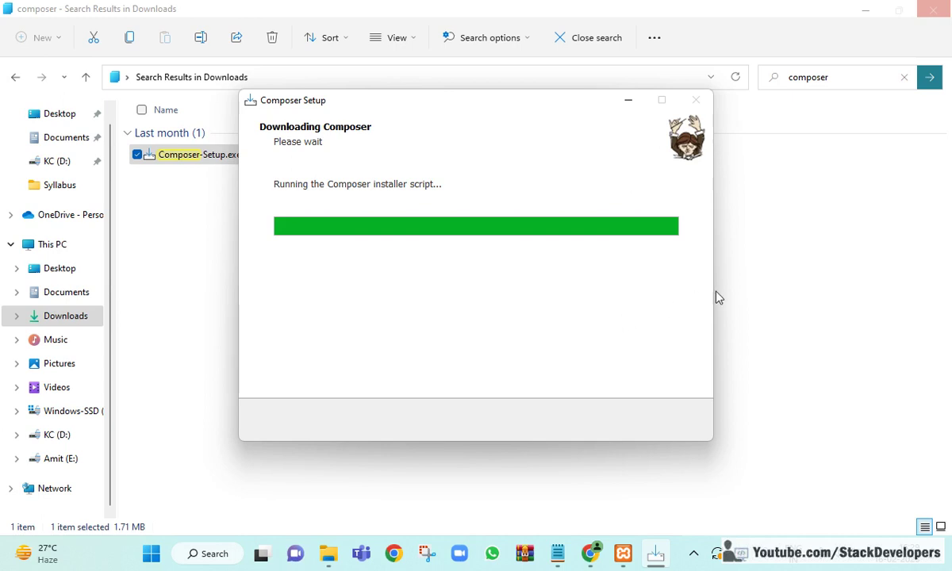
Open a shell from the XAMPP Control Panel, run the composer command and look through its output
{"action": "left_click", "coordinate": [623, 553]}
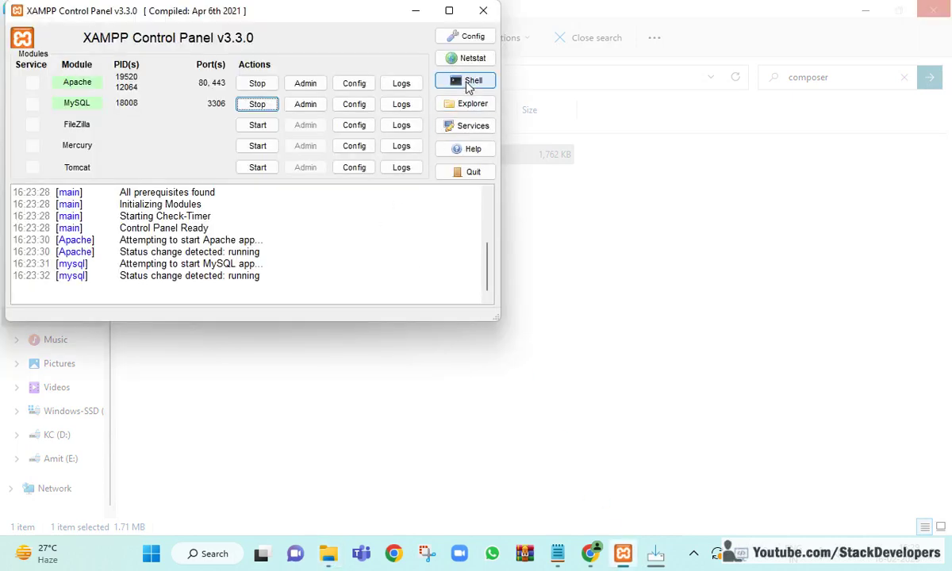
{"action": "left_click", "coordinate": [462, 84]}
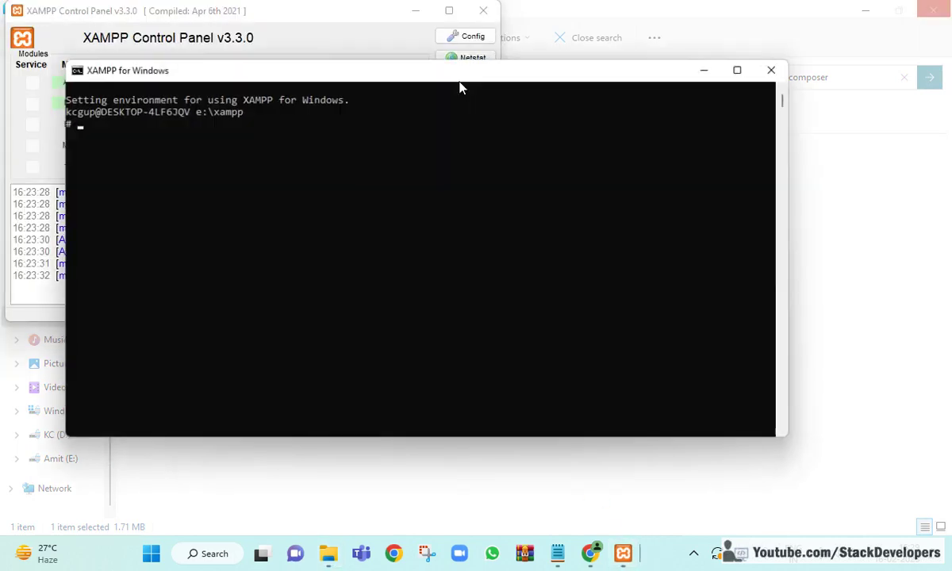
{"action": "type", "text": "composer"}
{"action": "key", "text": "Return"}
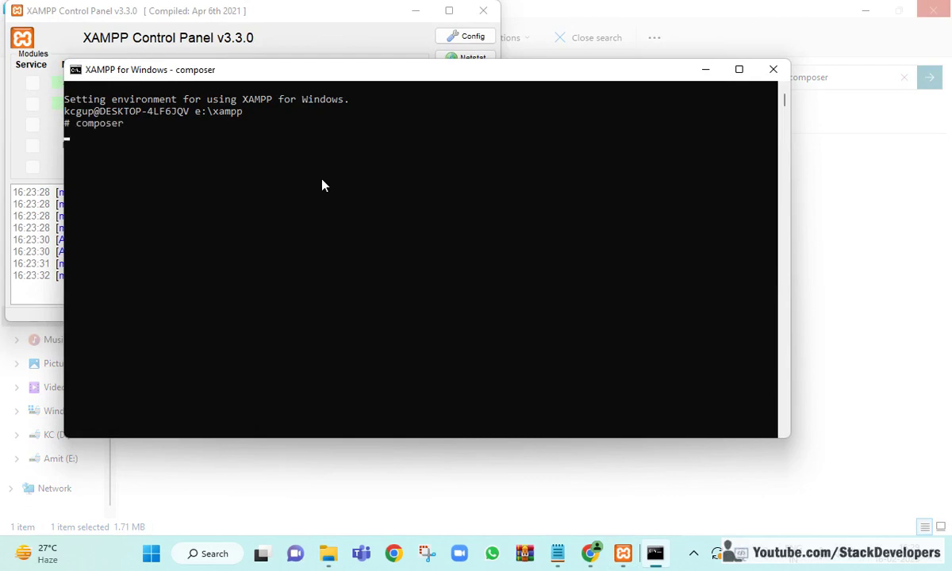
{"action": "scroll", "coordinate": [322, 183], "scroll_direction": "up", "scroll_amount": 15}
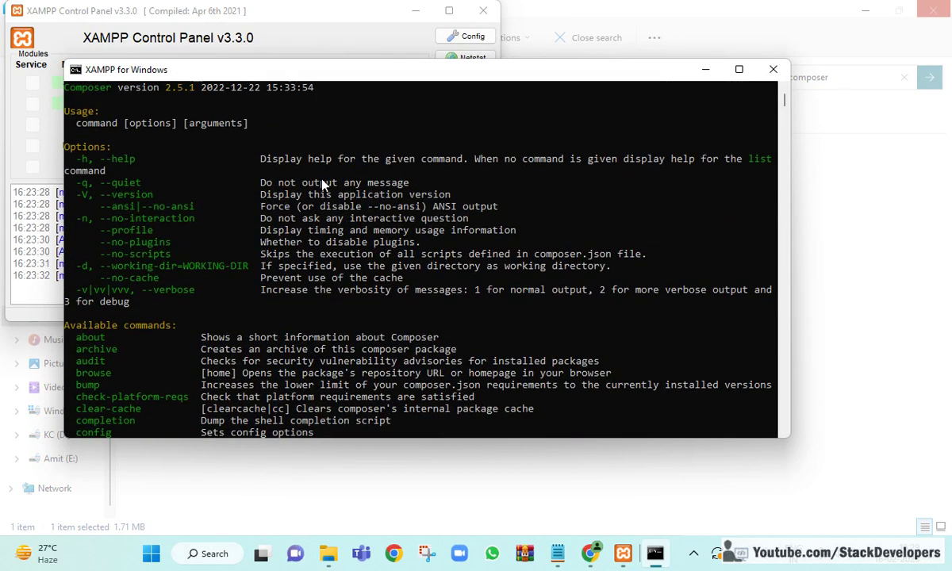
{"action": "scroll", "coordinate": [322, 194], "scroll_direction": "down", "scroll_amount": 15}
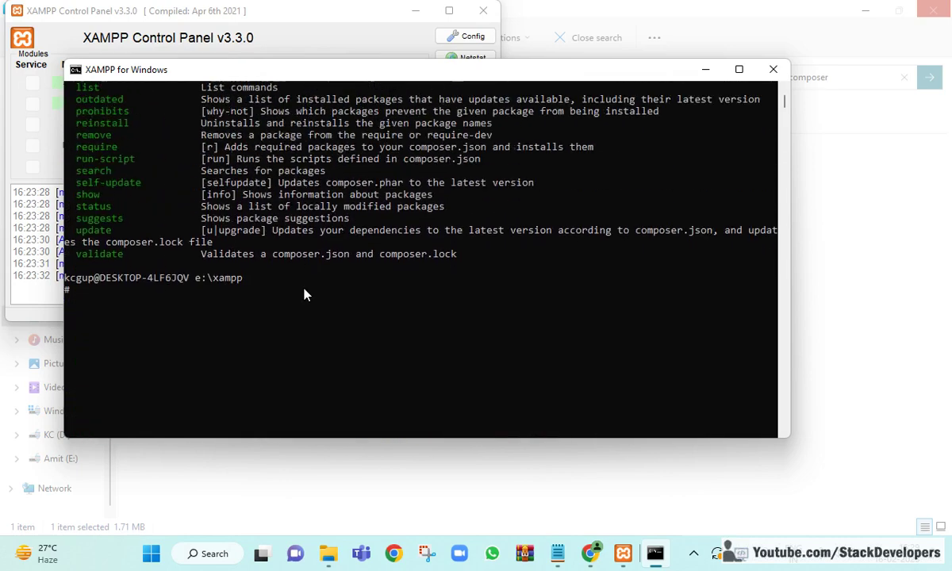
Check the installed Composer version by running composer --version in the XAMPP shell
{"action": "scroll", "coordinate": [304, 293], "scroll_direction": "up", "scroll_amount": 1}
{"action": "type", "text": "mposer --version"}
{"action": "key", "text": "Return"}
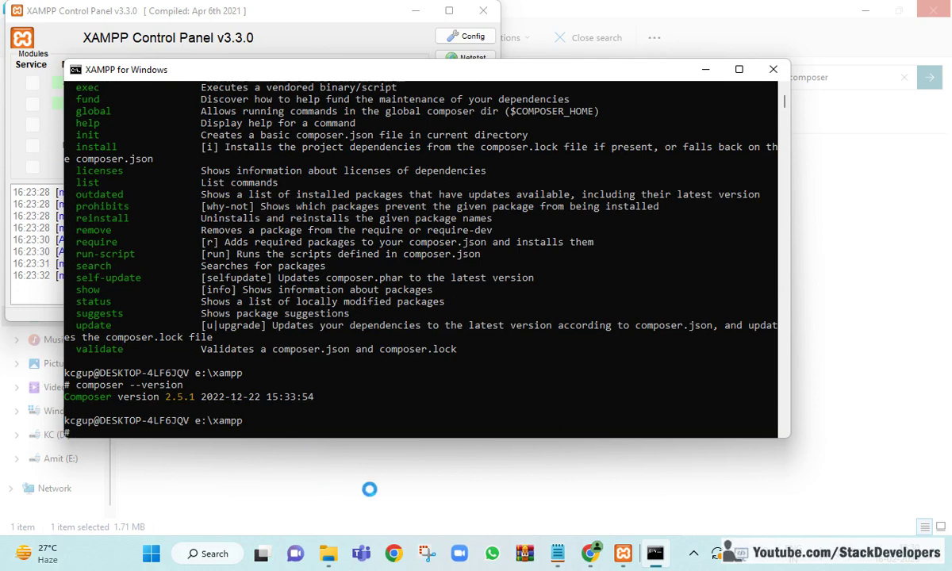
Switch to Chrome and open the laravel.com website in a new browser tab
{"action": "left_click", "coordinate": [590, 553]}
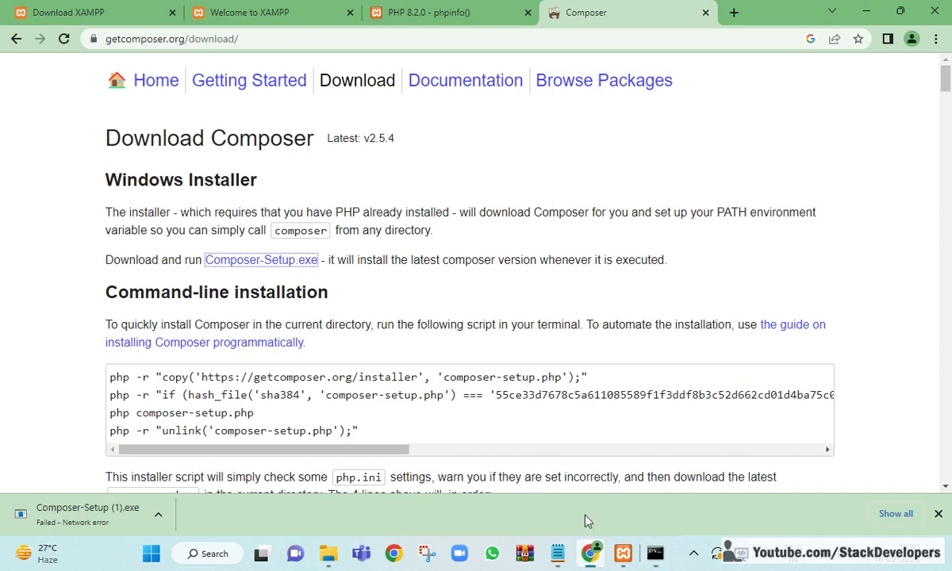
{"action": "left_click", "coordinate": [734, 12]}
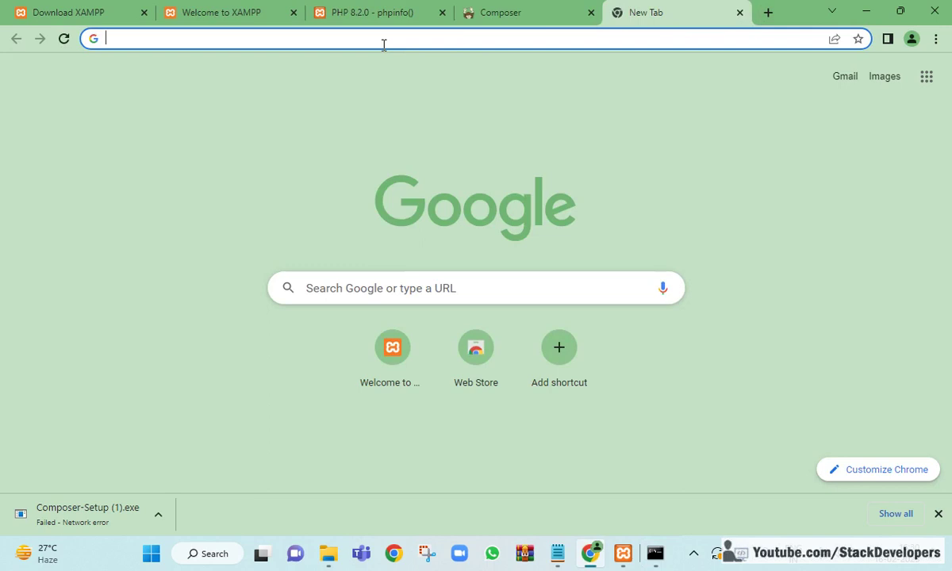
{"action": "type", "text": "in"}
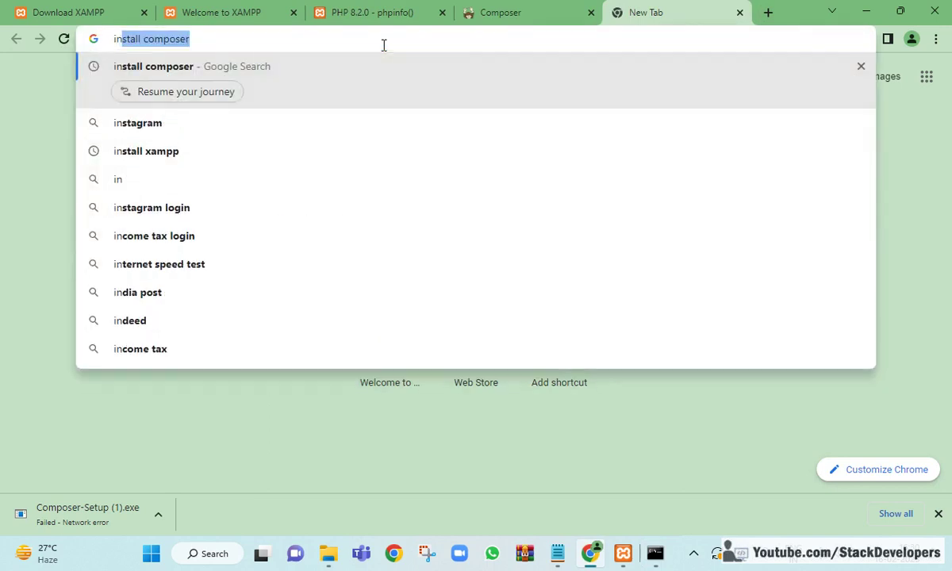
{"action": "key", "text": "Right"}
{"action": "key", "text": "BackSpace"}
{"action": "key", "text": "BackSpace"}
{"action": "key", "text": "BackSpace"}
{"action": "key", "text": "BackSpace"}
{"action": "key", "text": "BackSpace"}
{"action": "key", "text": "BackSpace"}
{"action": "key", "text": "BackSpace"}
{"action": "key", "text": "BackSpace"}
{"action": "key", "text": "BackSpace"}
{"action": "key", "text": "BackSpace"}
{"action": "key", "text": "BackSpace"}
{"action": "key", "text": "BackSpace"}
{"action": "key", "text": "BackSpace"}
{"action": "key", "text": "BackSpace"}
{"action": "key", "text": "BackSpace"}
{"action": "key", "text": "BackSpace"}
{"action": "type", "text": "laravel.com"}
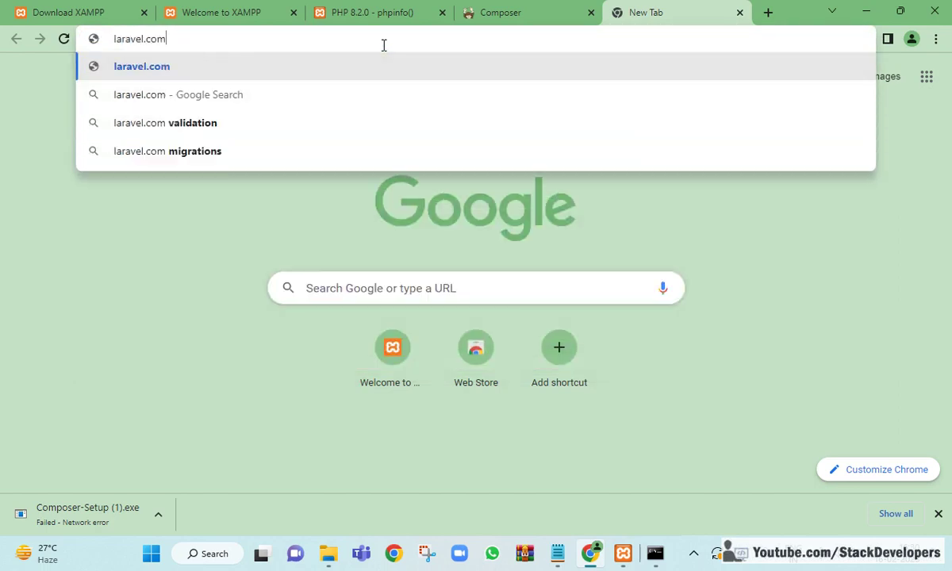
{"action": "key", "text": "Return"}
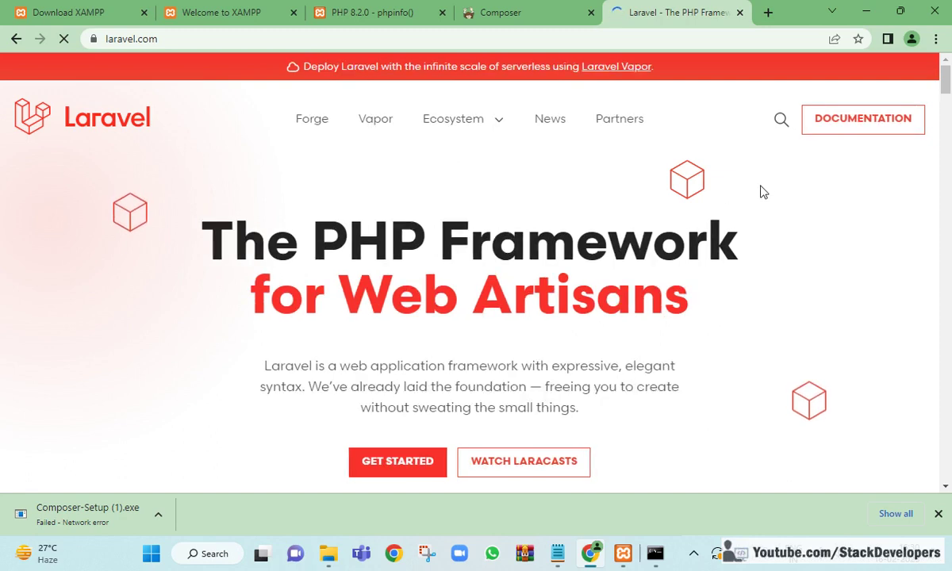
Open the Laravel documentation from the website's home page
{"action": "scroll", "coordinate": [657, 157], "scroll_direction": "down", "scroll_amount": 1}
{"action": "scroll", "coordinate": [659, 153], "scroll_direction": "up", "scroll_amount": 1}
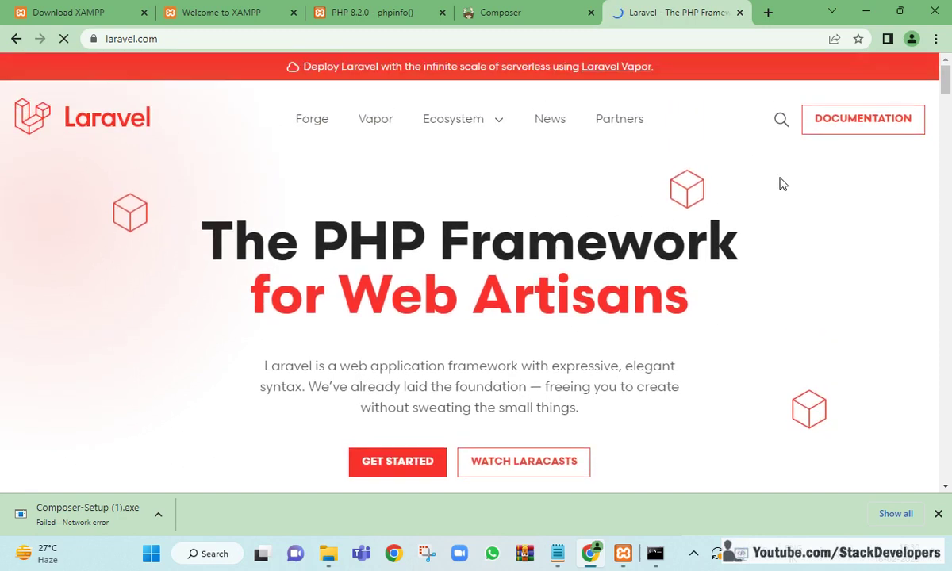
{"action": "left_click", "coordinate": [846, 127]}
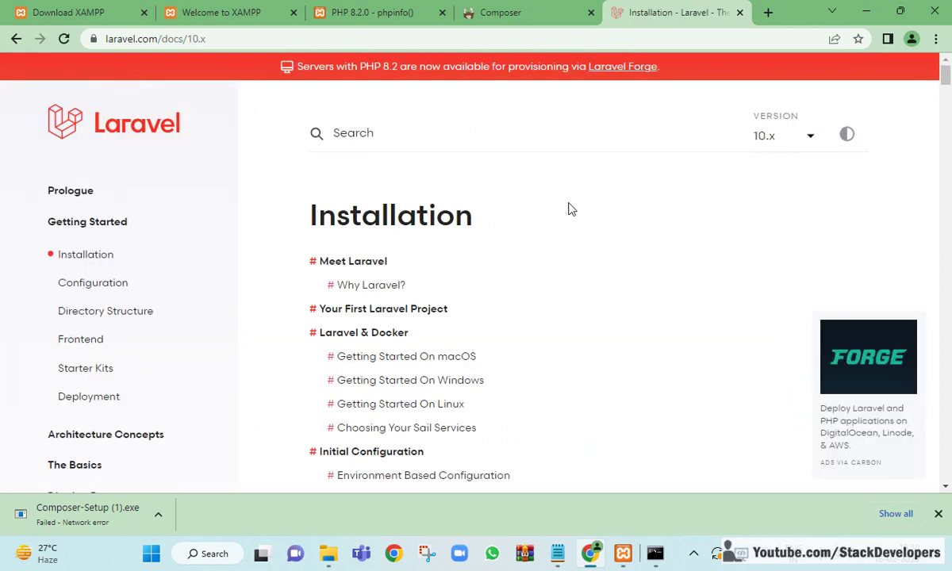
Copy the composer create-project laravel/laravel example-app command from the Your First Laravel Project section
{"action": "scroll", "coordinate": [568, 208], "scroll_direction": "down", "scroll_amount": 7}
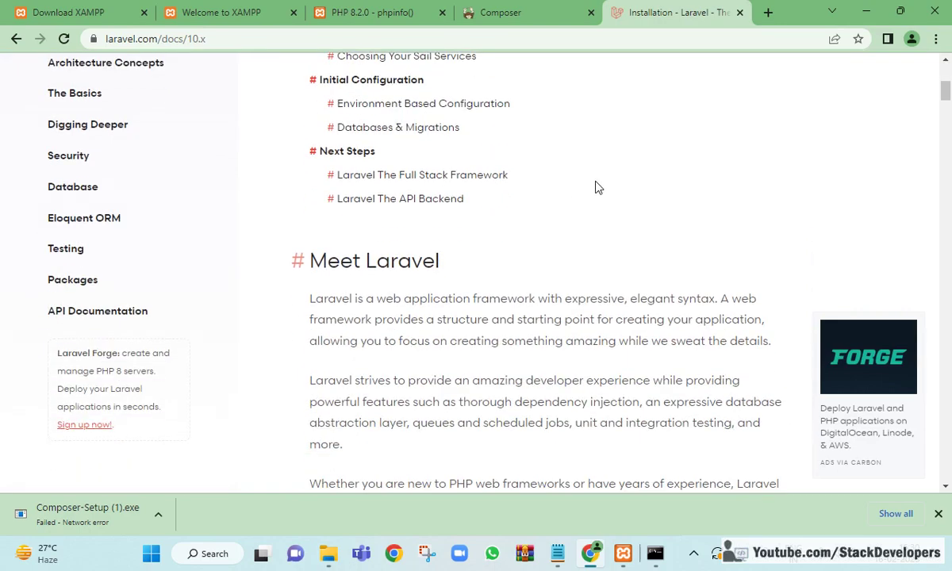
{"action": "scroll", "coordinate": [597, 187], "scroll_direction": "down", "scroll_amount": 10}
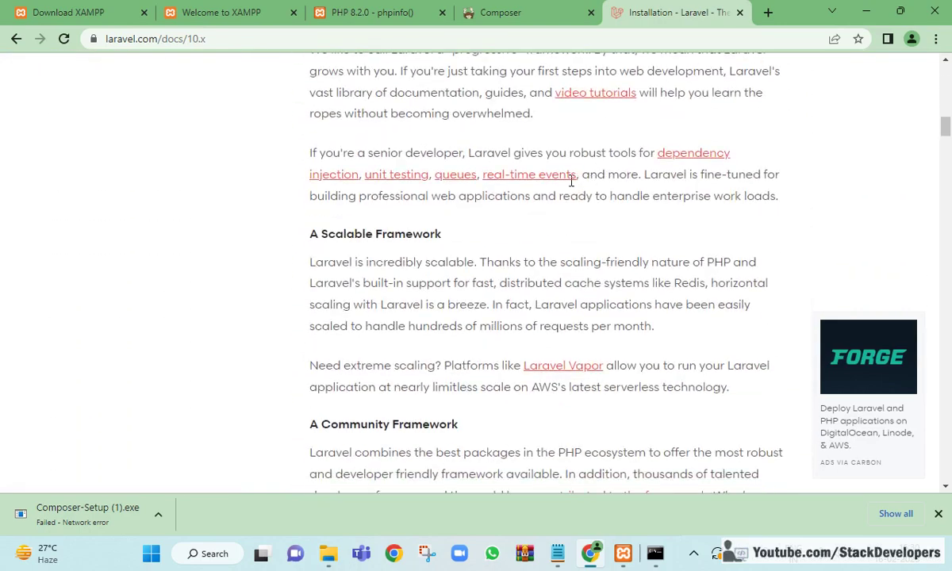
{"action": "scroll", "coordinate": [535, 179], "scroll_direction": "down", "scroll_amount": 5}
{"action": "left_click_drag", "start_coordinate": [635, 282], "coordinate": [318, 292]}
{"action": "right_click", "coordinate": [354, 274]}
{"action": "left_click", "coordinate": [385, 287]}
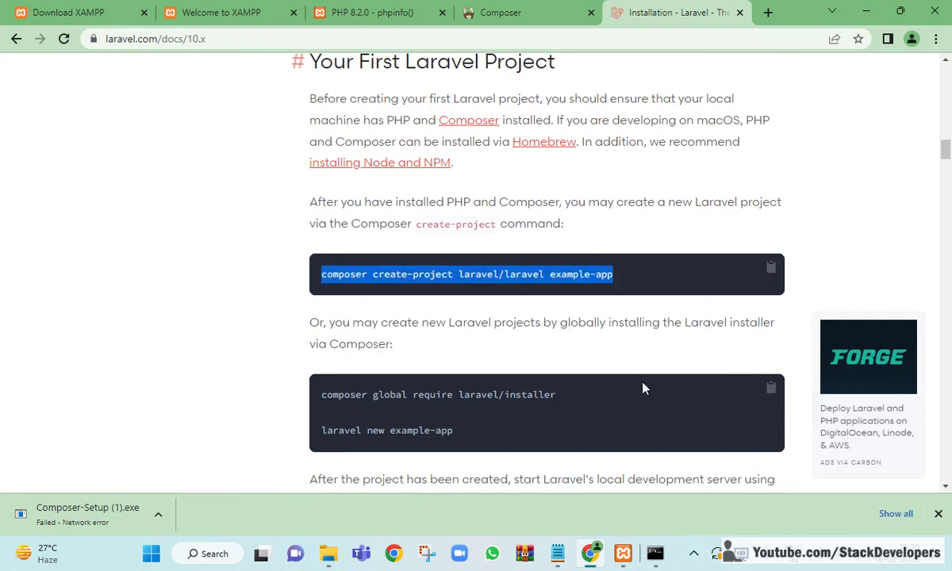
{"action": "left_click", "coordinate": [328, 554]}
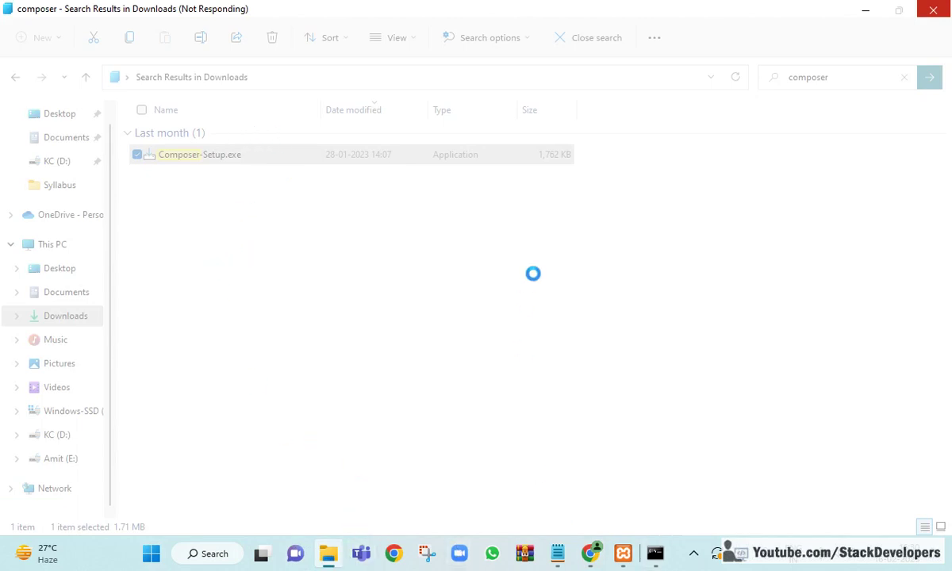
{"action": "left_click", "coordinate": [866, 9]}
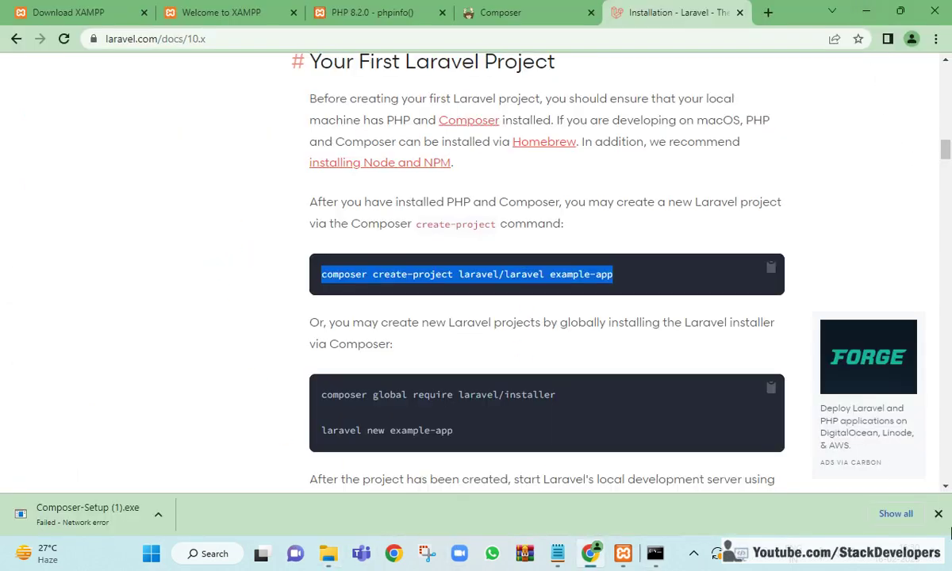
{"action": "left_click", "coordinate": [950, 542]}
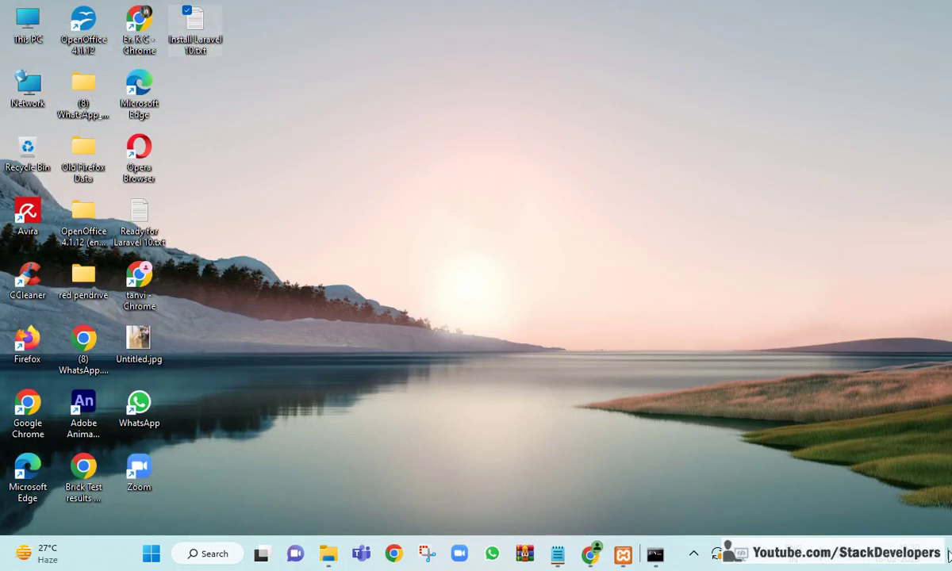
{"action": "right_click", "coordinate": [402, 199]}
{"action": "left_click", "coordinate": [456, 262]}
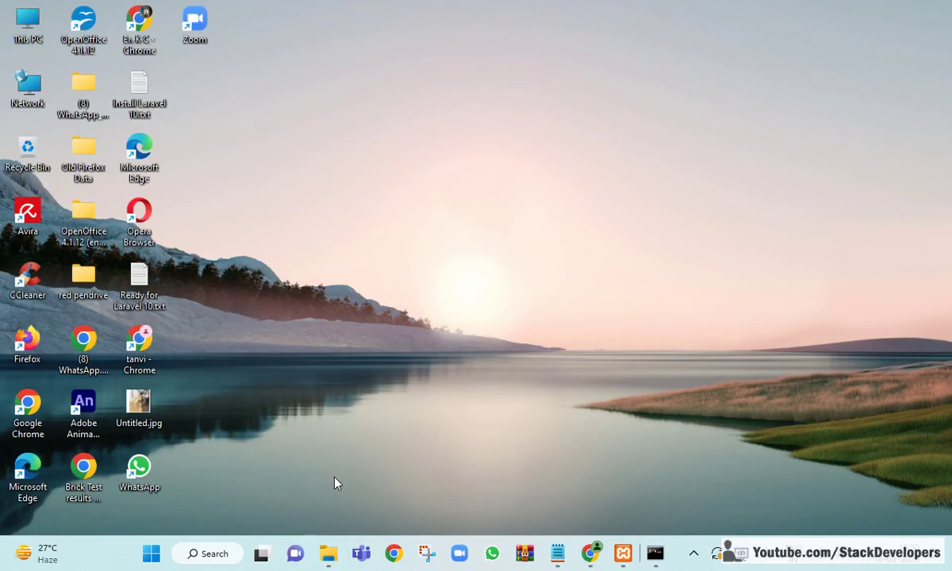
Browse to E:\xampp\htdocs in a new File Explorer window and open a terminal in that folder
{"action": "right_click", "coordinate": [330, 541]}
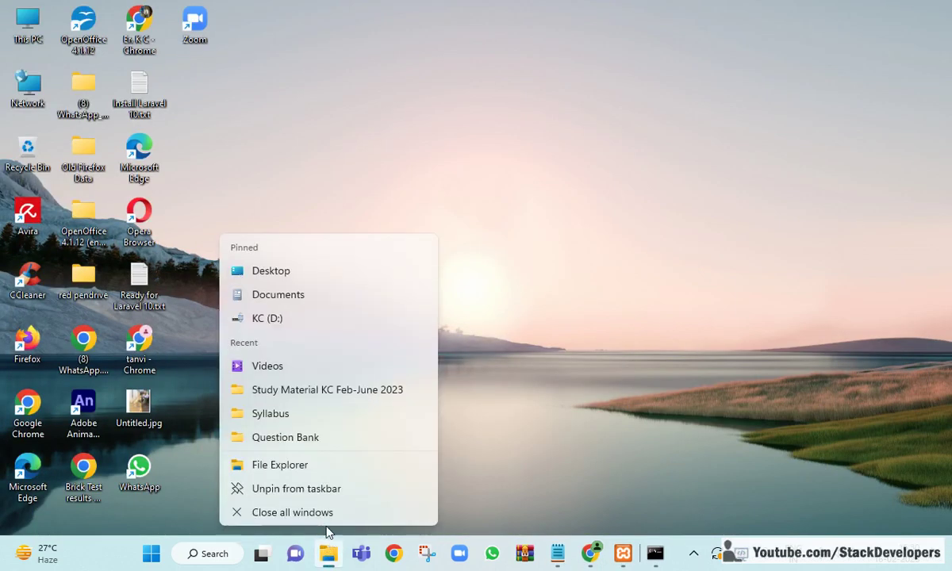
{"action": "left_click", "coordinate": [292, 464]}
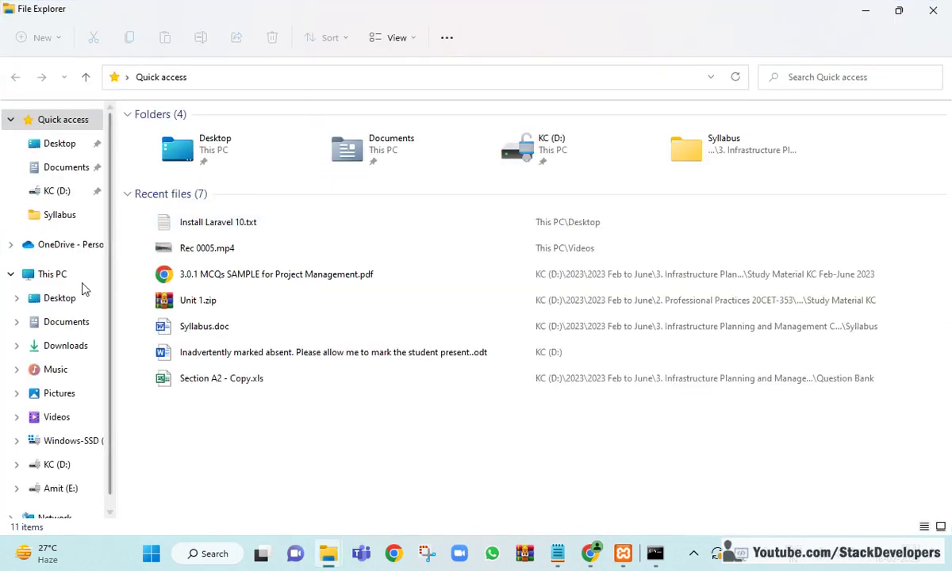
{"action": "left_click", "coordinate": [63, 489]}
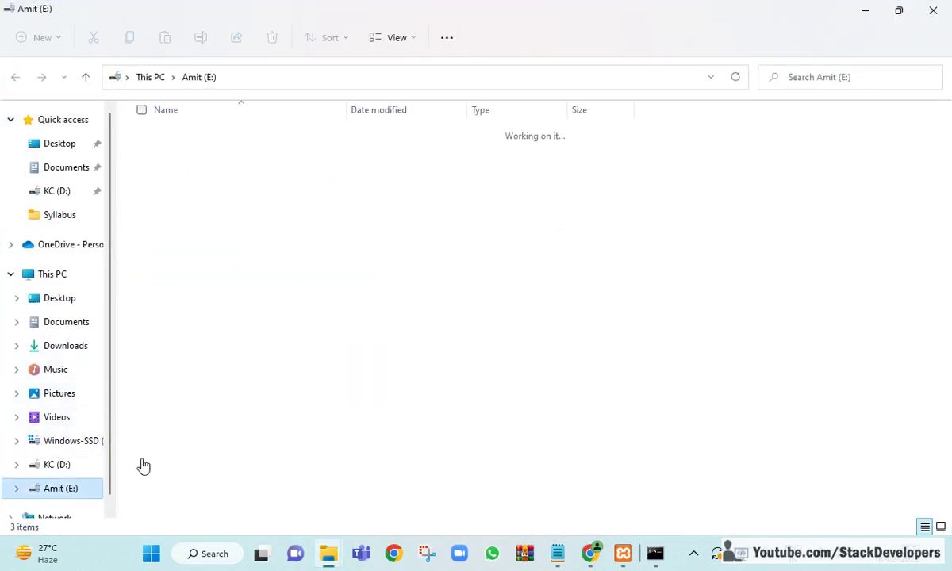
{"action": "left_click", "coordinate": [182, 157]}
{"action": "double_click", "coordinate": [189, 157]}
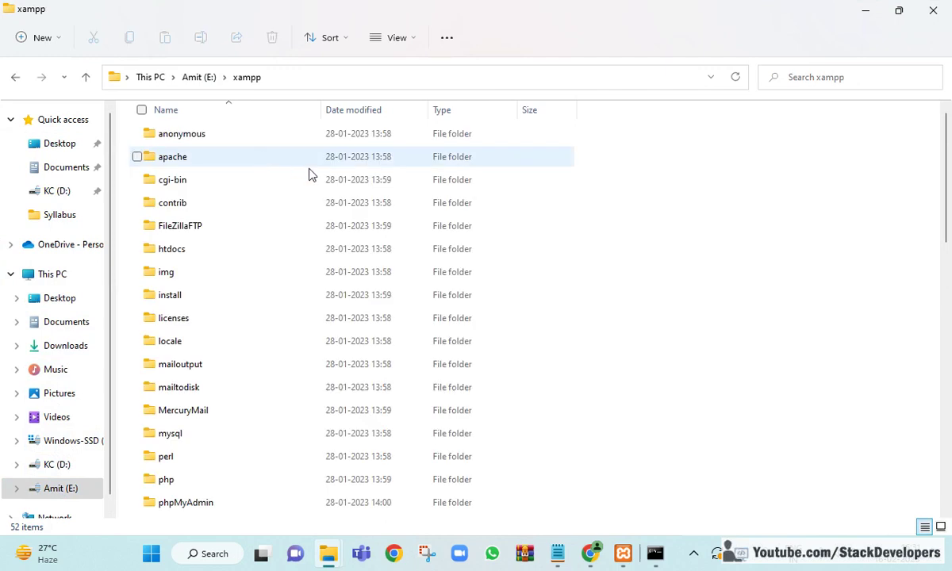
{"action": "left_click", "coordinate": [177, 256]}
{"action": "double_click", "coordinate": [176, 256]}
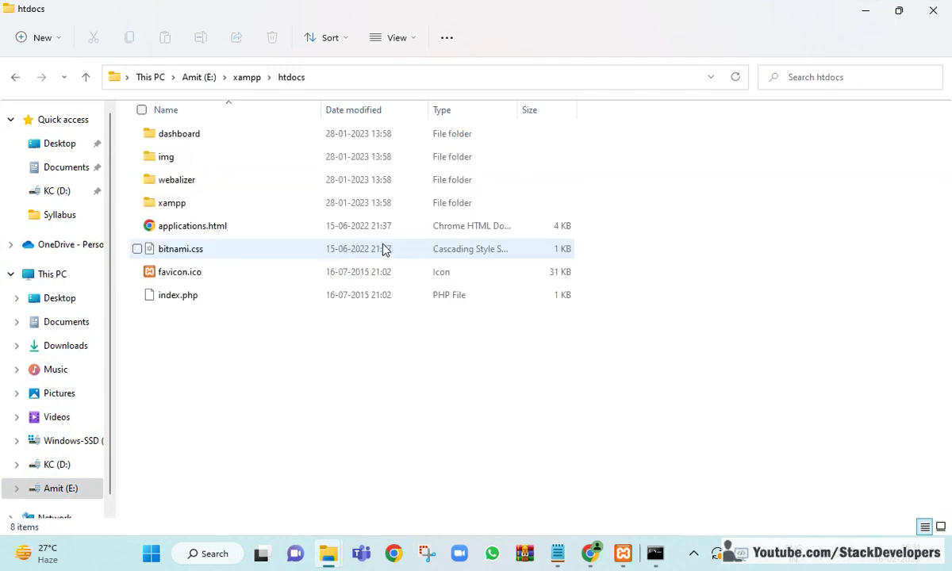
{"action": "right_click", "coordinate": [714, 204]}
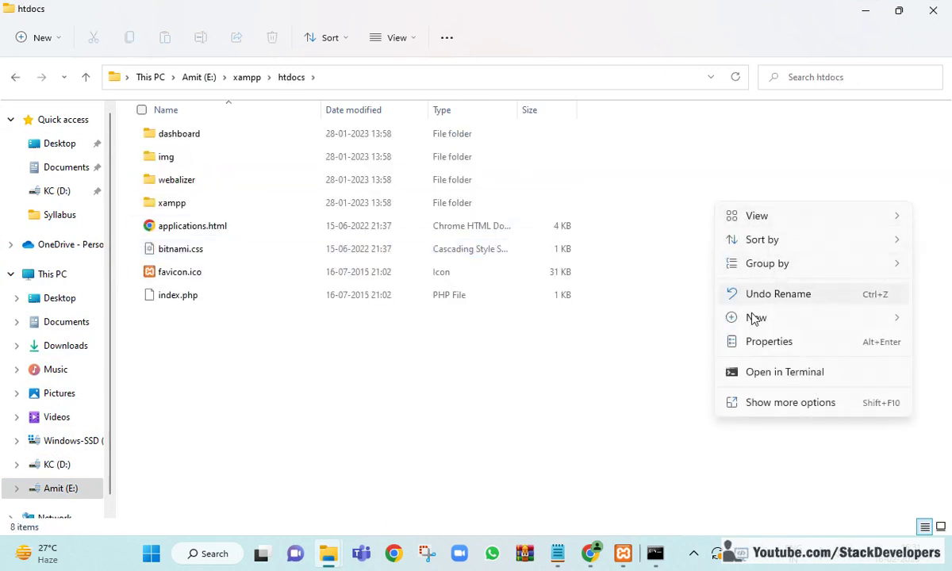
{"action": "left_click", "coordinate": [754, 373]}
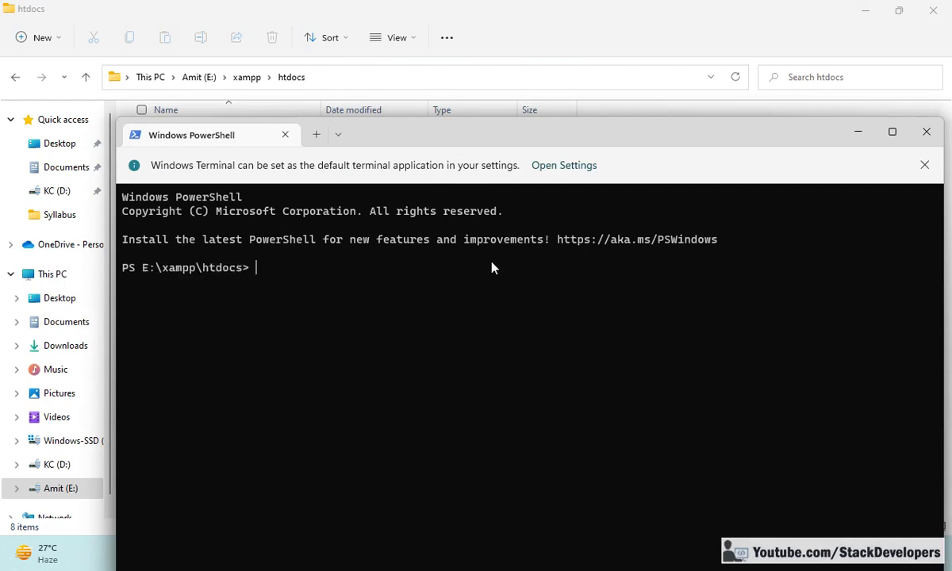
Paste the copied create-project command at the htdocs prompt and replace the example-app project name with laravel10project
{"action": "key", "text": "ctrl+v"}
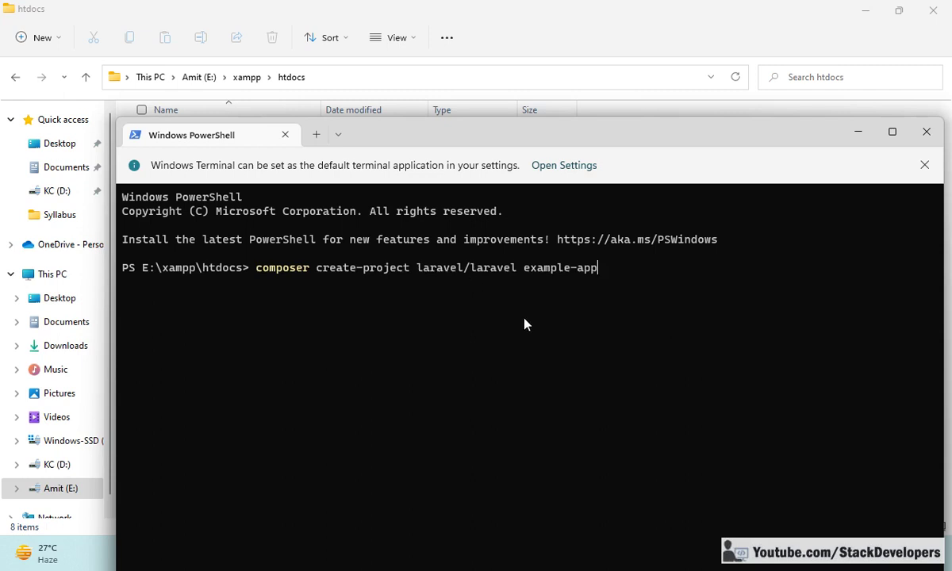
{"action": "key", "text": "BackSpace"}
{"action": "key", "text": "BackSpace"}
{"action": "key", "text": "BackSpace"}
{"action": "key", "text": "BackSpace"}
{"action": "key", "text": "BackSpace"}
{"action": "key", "text": "BackSpace"}
{"action": "key", "text": "BackSpace"}
{"action": "key", "text": "BackSpace"}
{"action": "key", "text": "BackSpace"}
{"action": "key", "text": "BackSpace"}
{"action": "key", "text": "BackSpace"}
{"action": "type", "text": "lara"}
{"action": "type", "text": "vel"}
{"action": "type", "text": "10proj"}
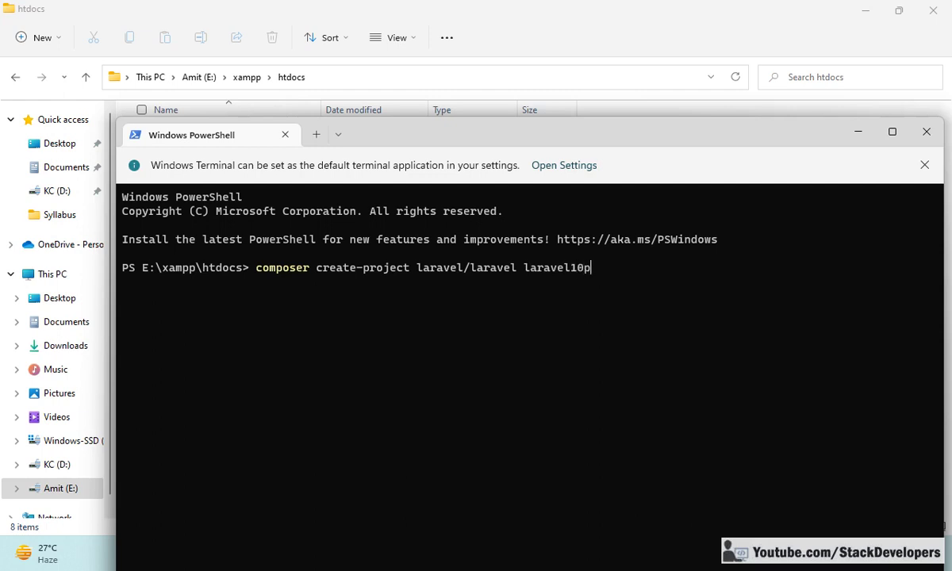
{"action": "type", "text": "ect"}
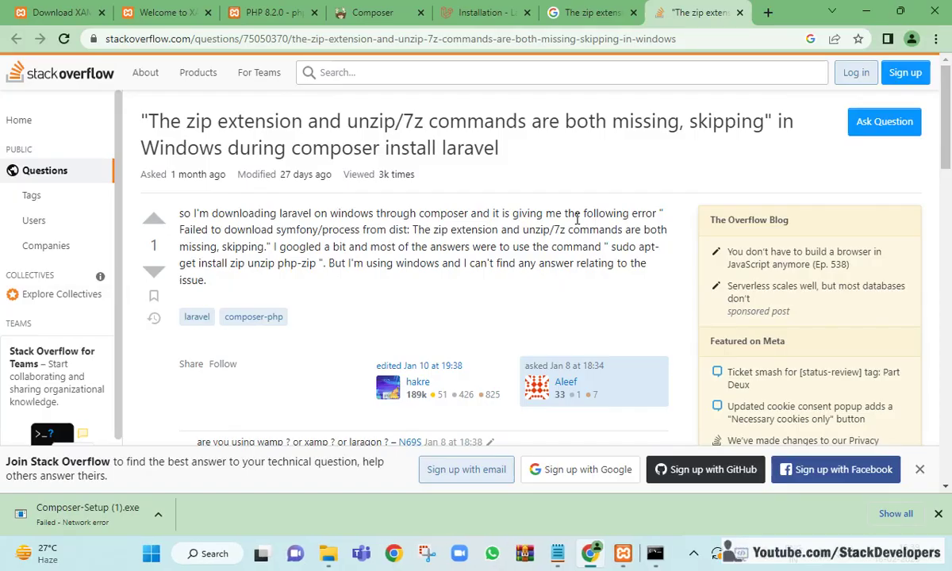
Read the Stack Overflow question and answers about the missing zip extension during Laravel installation on Windows
{"action": "scroll", "coordinate": [489, 181], "scroll_direction": "down", "scroll_amount": 5}
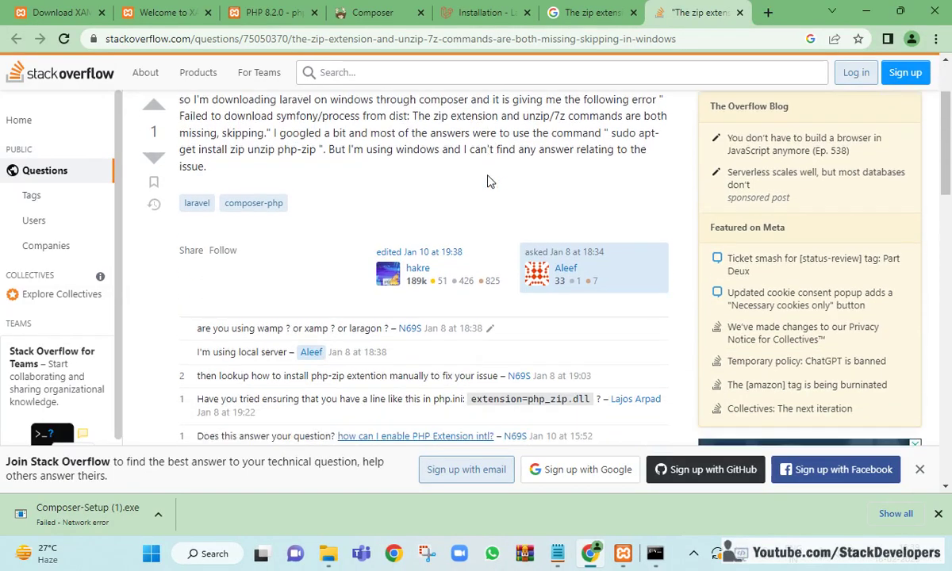
{"action": "scroll", "coordinate": [532, 226], "scroll_direction": "up", "scroll_amount": 3}
{"action": "scroll", "coordinate": [530, 224], "scroll_direction": "down", "scroll_amount": 3}
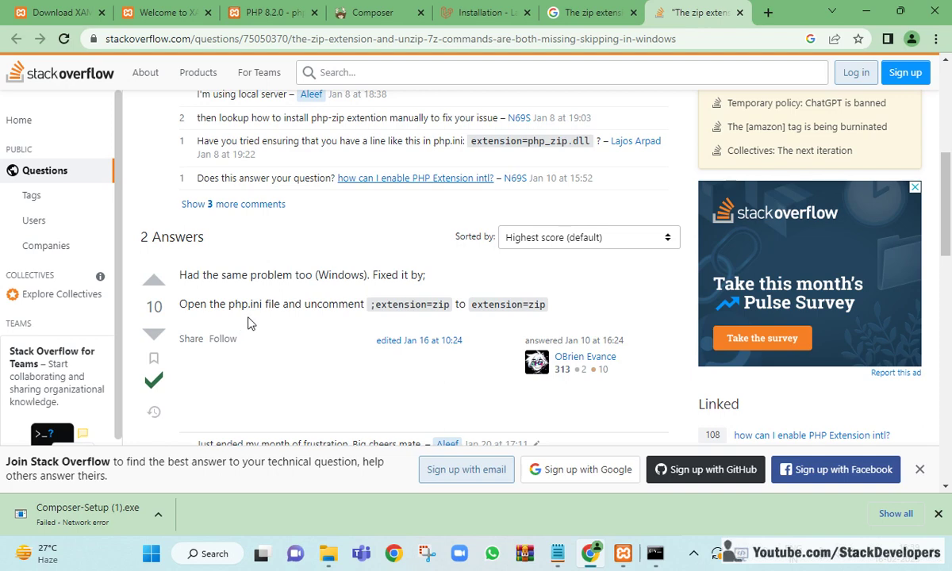
Switch to the XAMPP Control Panel and stop the MySQL and Apache modules
{"action": "mouse_move", "coordinate": [625, 555]}
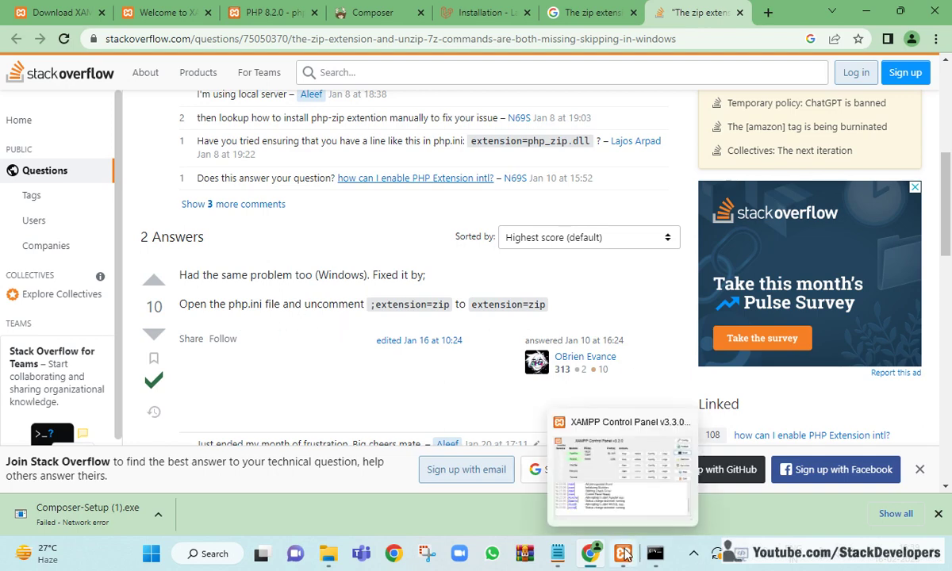
{"action": "left_click", "coordinate": [619, 460]}
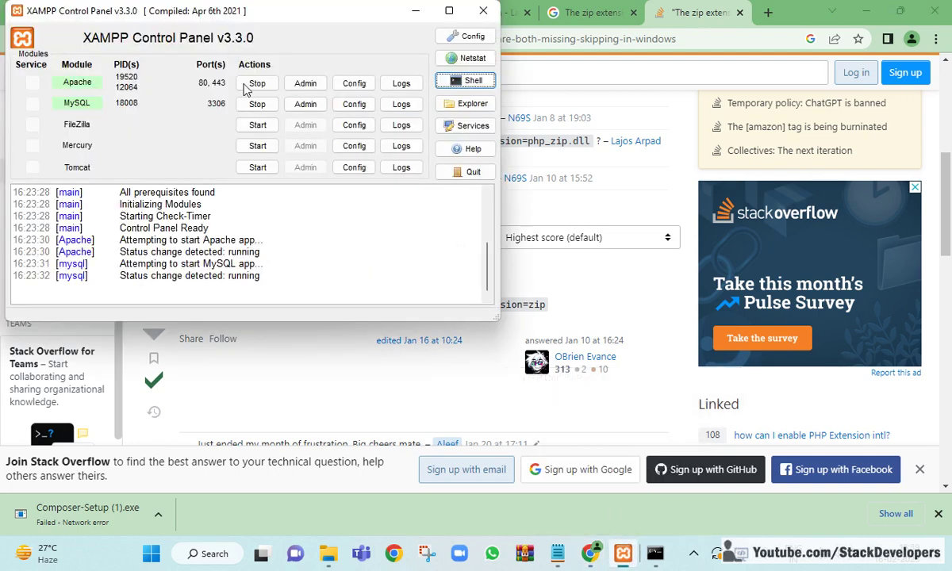
{"action": "mouse_move", "coordinate": [655, 553]}
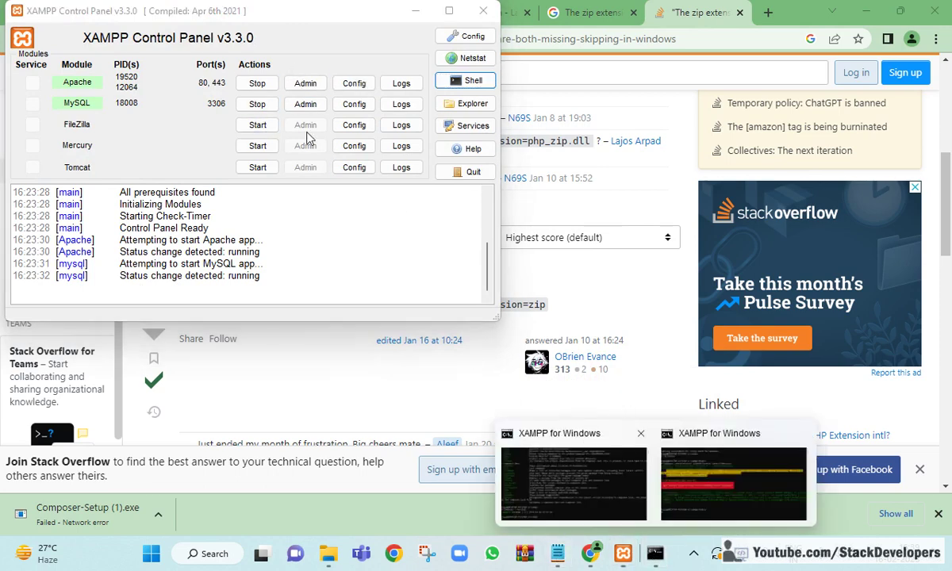
{"action": "left_click", "coordinate": [257, 104]}
{"action": "left_click", "coordinate": [258, 84]}
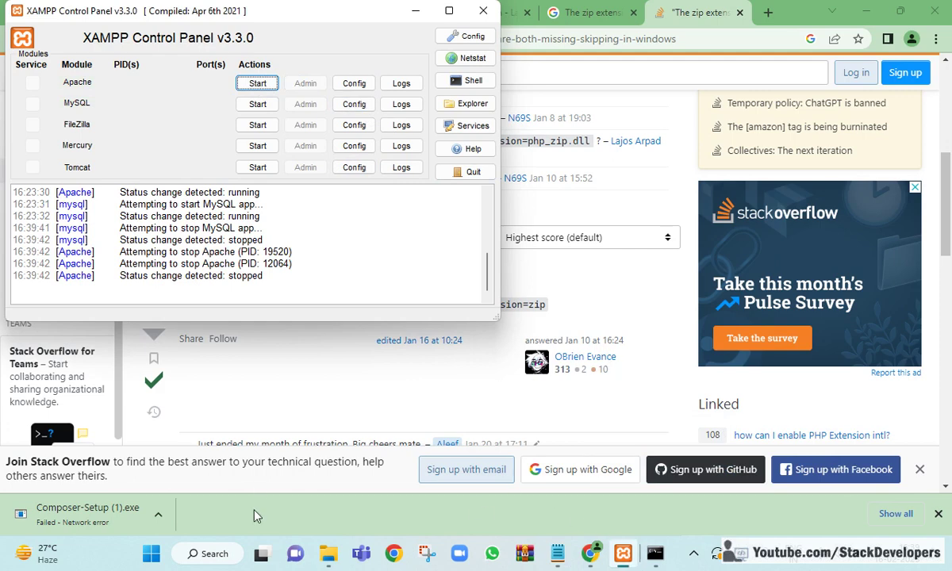
Switch to File Explorer, browse to the E:\xampp\php folder and locate the php.ini file
{"action": "mouse_move", "coordinate": [328, 553]}
{"action": "left_click", "coordinate": [365, 456]}
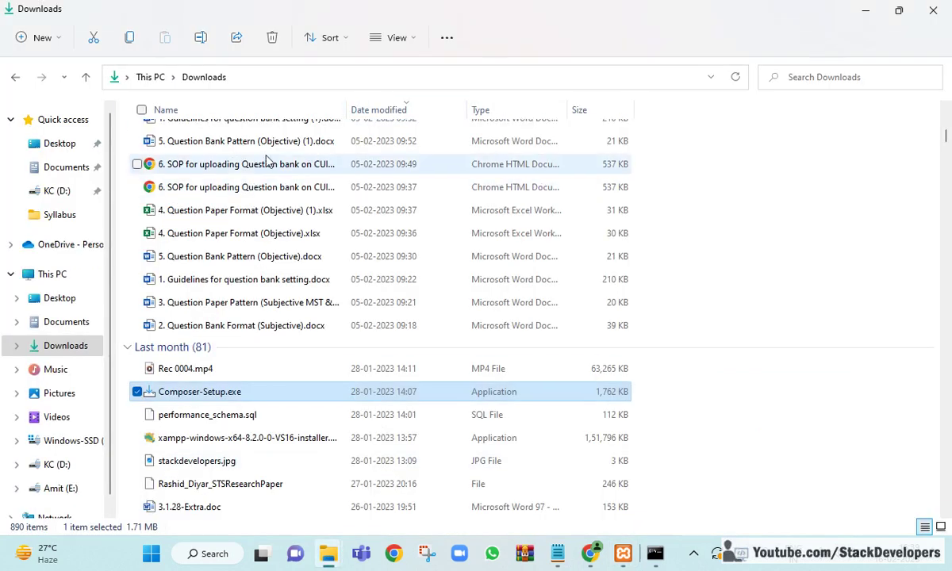
{"action": "left_click", "coordinate": [16, 78]}
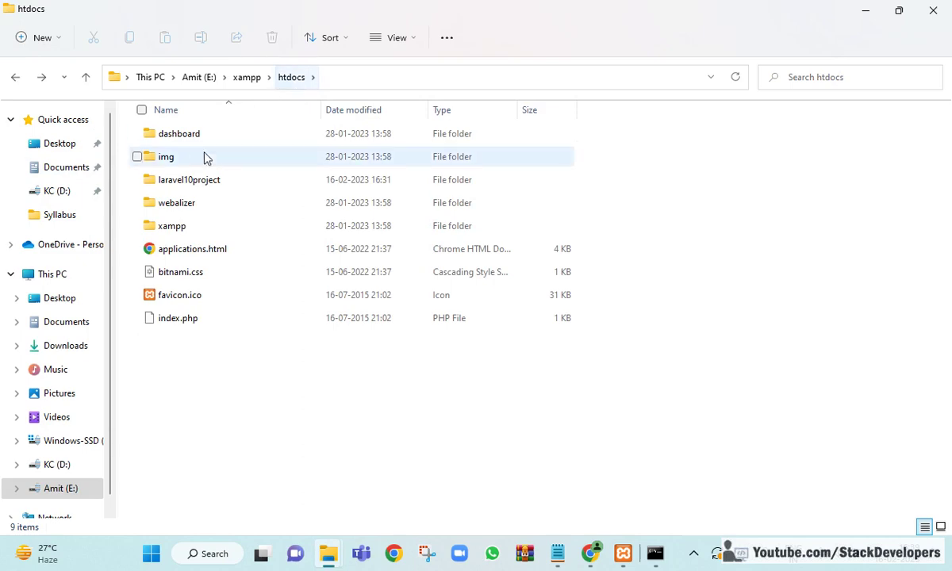
{"action": "left_click", "coordinate": [246, 79]}
{"action": "scroll", "coordinate": [186, 238], "scroll_direction": "down", "scroll_amount": 2}
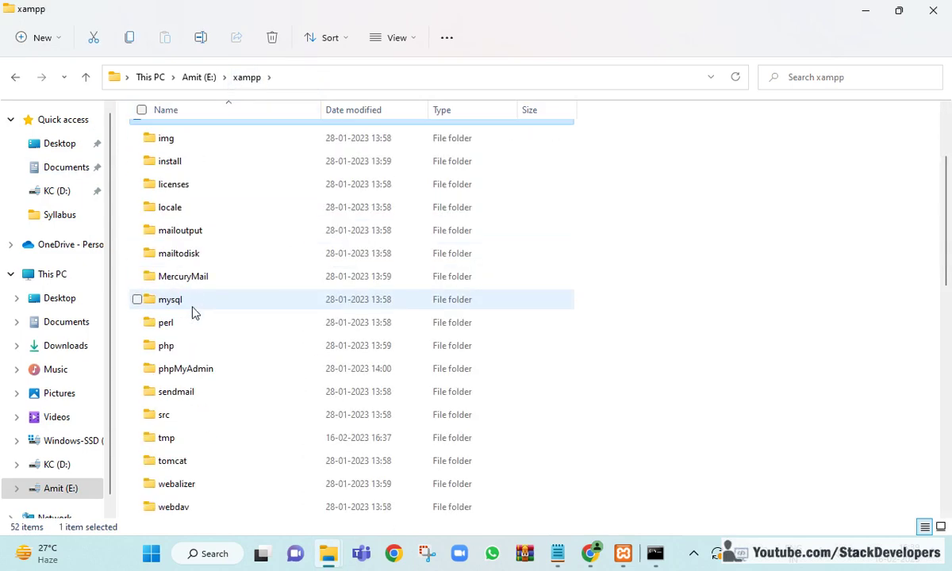
{"action": "scroll", "coordinate": [193, 310], "scroll_direction": "down", "scroll_amount": 2}
{"action": "left_click", "coordinate": [171, 208]}
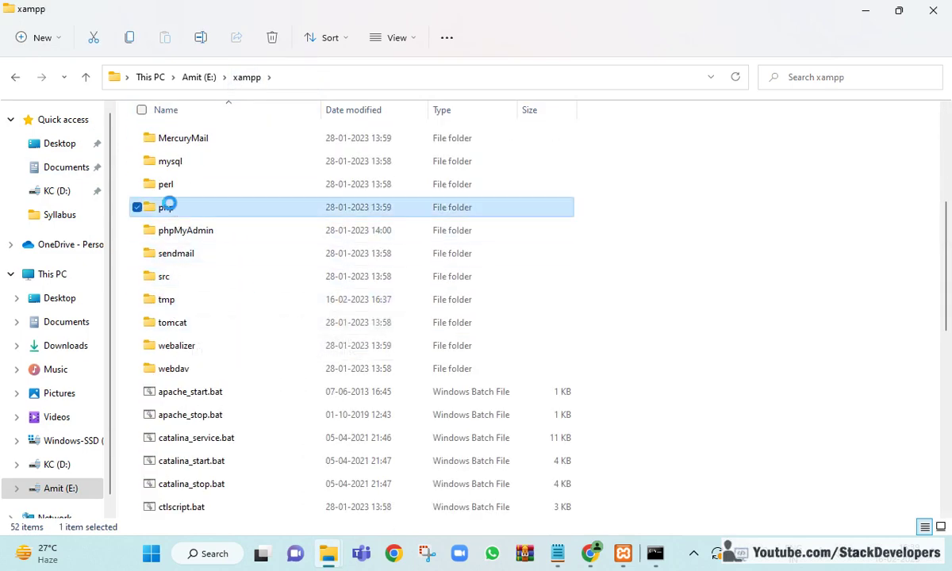
{"action": "double_click", "coordinate": [171, 208]}
{"action": "scroll", "coordinate": [413, 242], "scroll_direction": "down", "scroll_amount": 10}
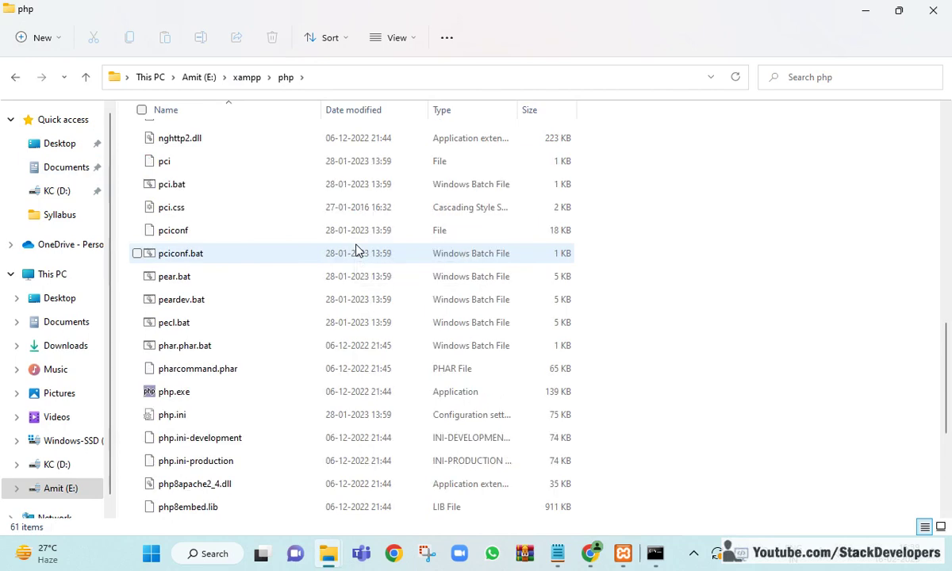
{"action": "scroll", "coordinate": [356, 251], "scroll_direction": "up", "scroll_amount": 3}
{"action": "scroll", "coordinate": [270, 433], "scroll_direction": "down", "scroll_amount": 4}
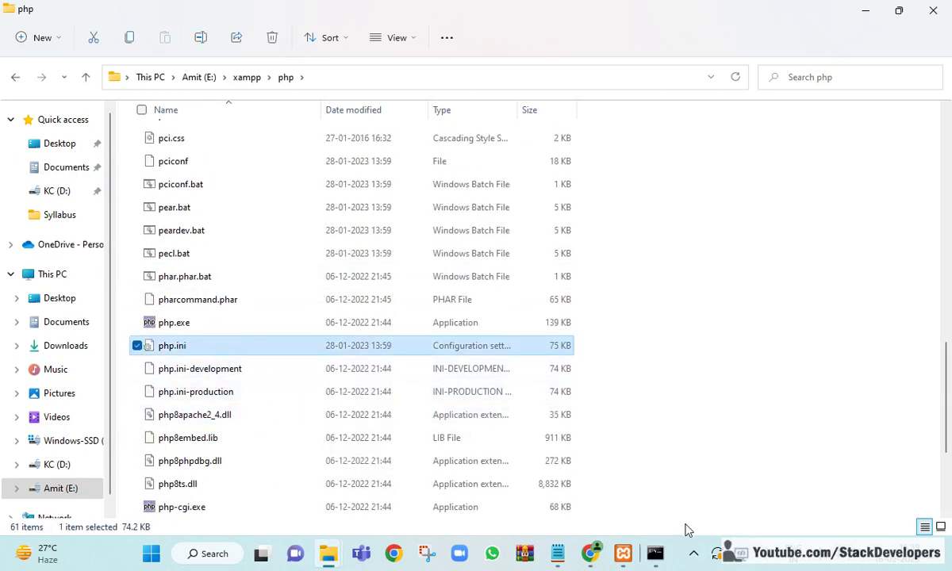
Recheck the Stack Overflow answer in Chrome for the php.ini line to uncomment, and return to the php folder in File Explorer
{"action": "left_click", "coordinate": [591, 553]}
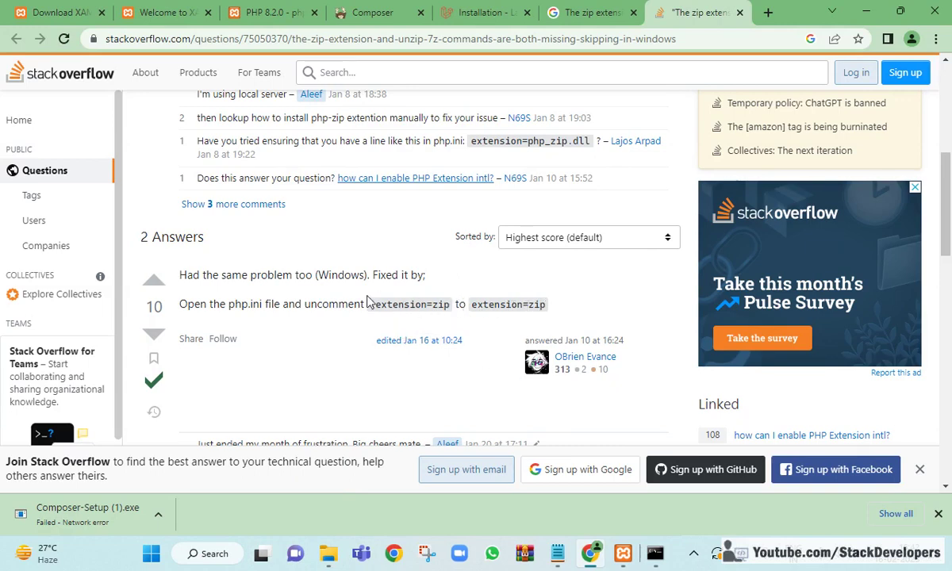
{"action": "left_click_drag", "start_coordinate": [370, 304], "coordinate": [375, 304]}
{"action": "left_click", "coordinate": [328, 553]}
{"action": "left_click", "coordinate": [361, 506]}
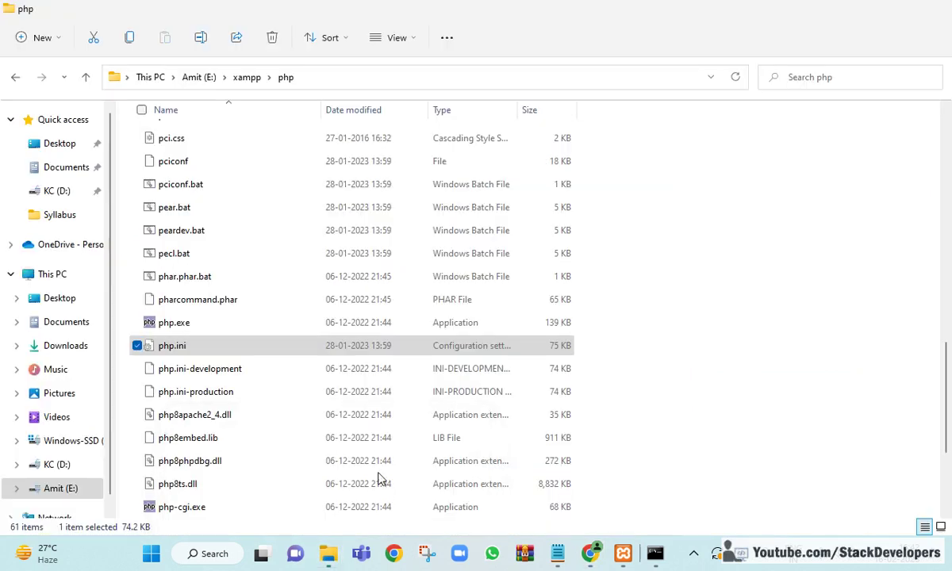
Open php.ini in Notepad, find the extension=zip line and uncomment it by removing its leading semicolon
{"action": "double_click", "coordinate": [288, 347]}
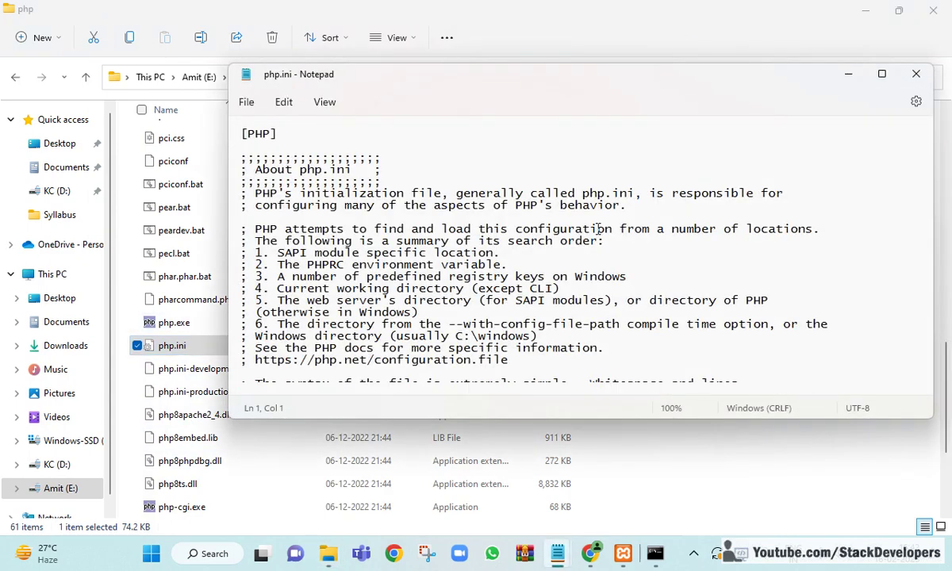
{"action": "key", "text": "ctrl+f"}
{"action": "left_click", "coordinate": [508, 146]}
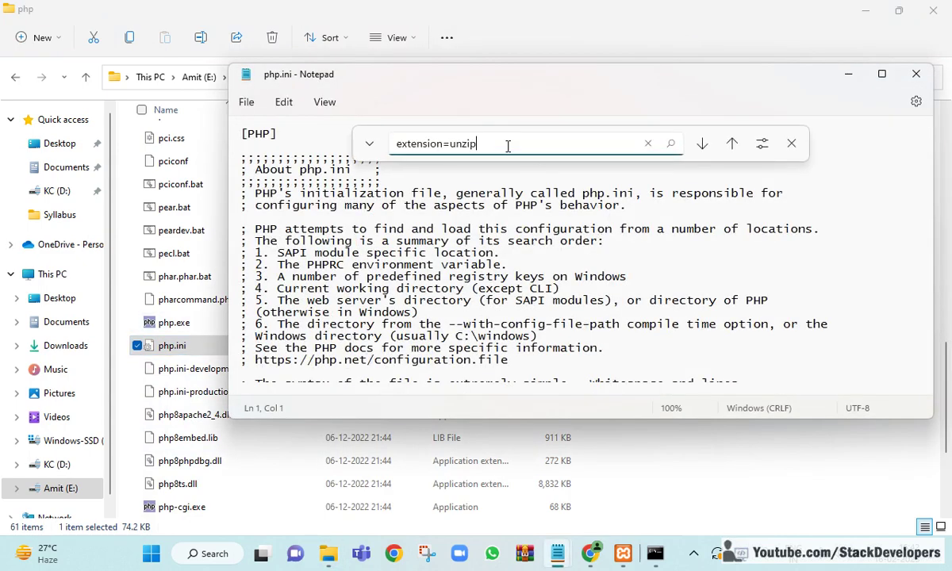
{"action": "key", "text": "Return"}
{"action": "left_click", "coordinate": [612, 281]}
{"action": "double_click", "coordinate": [463, 148]}
{"action": "type", "text": "zip"}
{"action": "key", "text": "Return"}
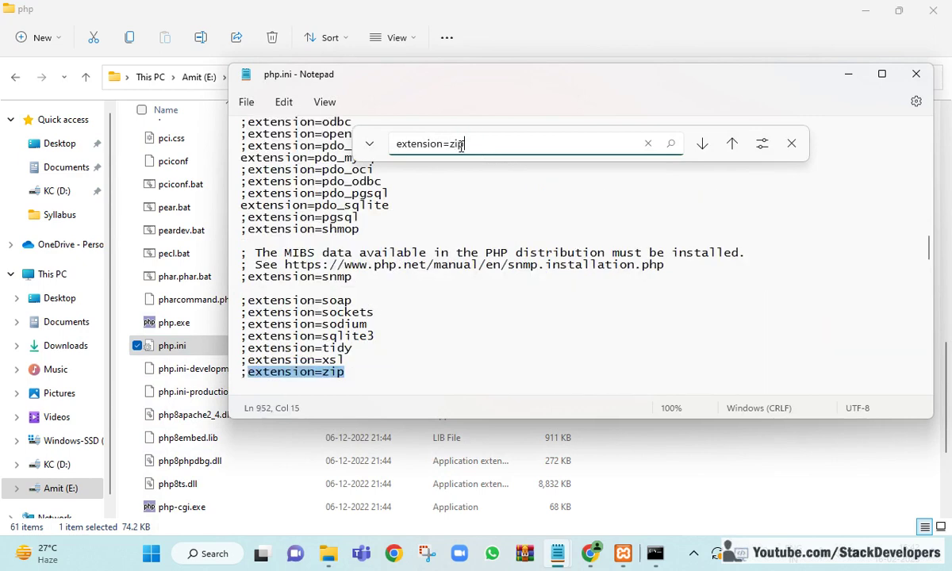
{"action": "left_click", "coordinate": [247, 373]}
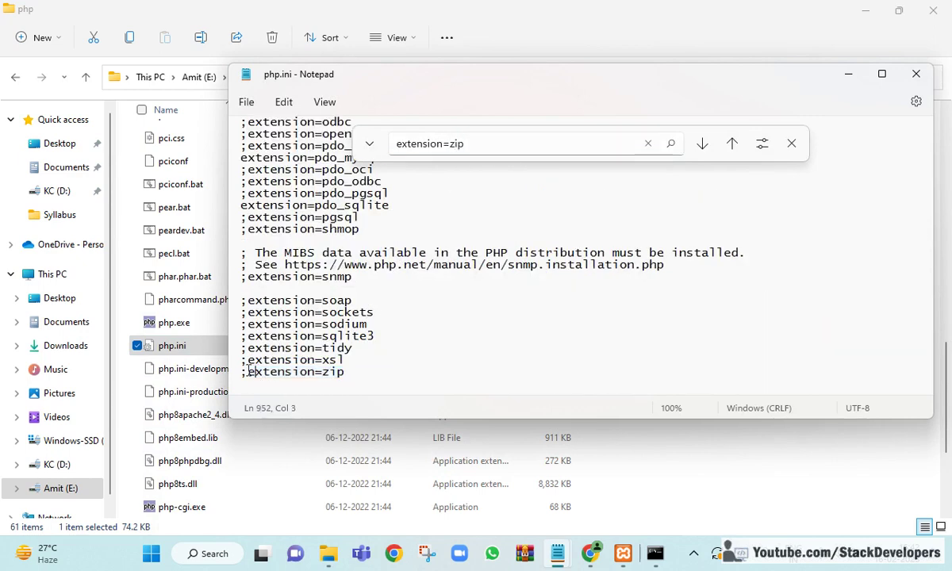
{"action": "key", "text": "BackSpace"}
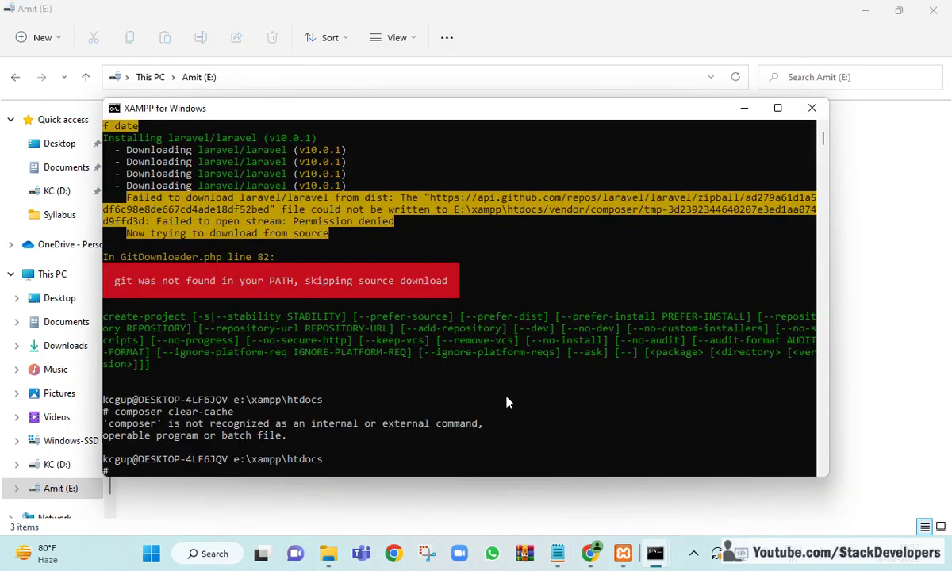
Rerun composer clear-cache at the htdocs prompt and run composer create-project laravel/laravel laravel10
{"action": "key", "text": "Up"}
{"action": "key", "text": "Return"}
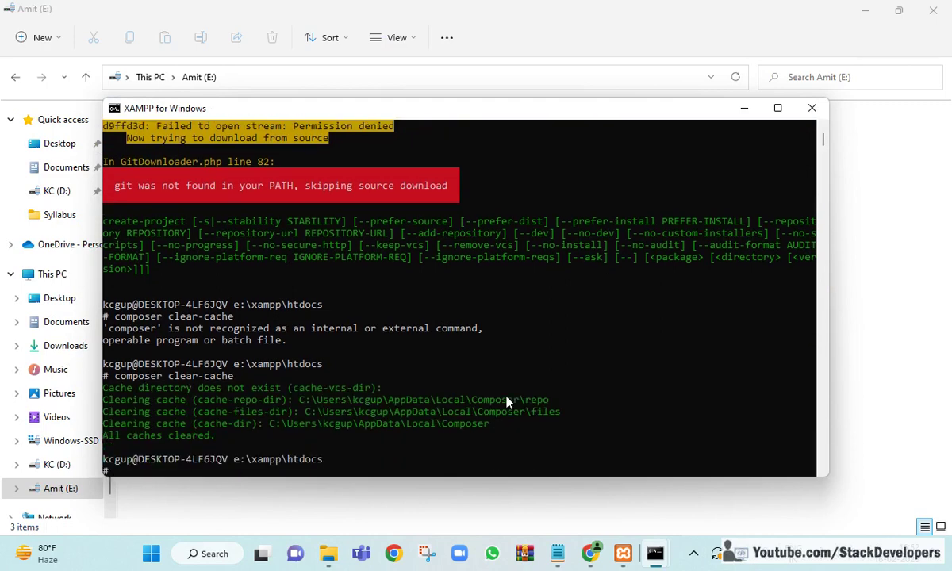
{"action": "key", "text": "Up"}
{"action": "key", "text": "Up"}
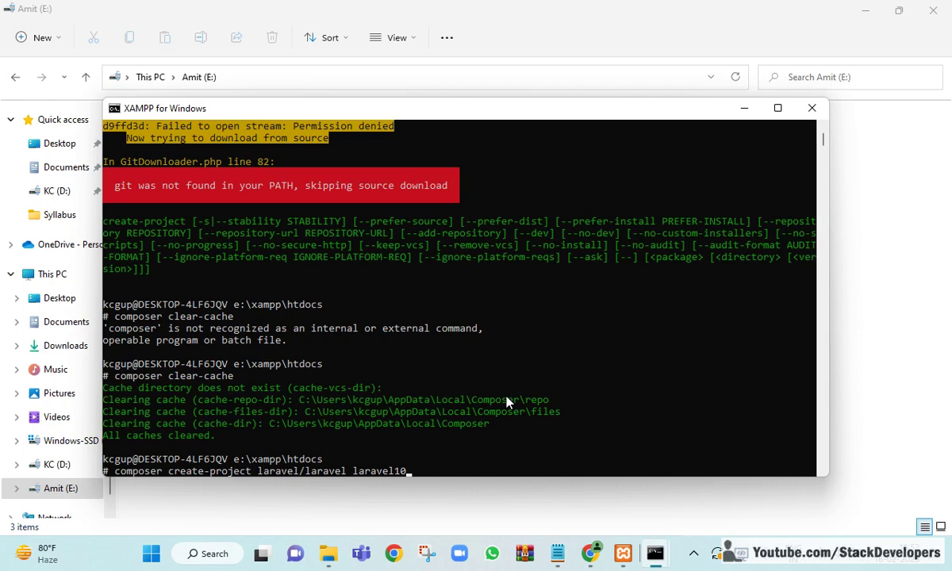
{"action": "key", "text": "Return"}
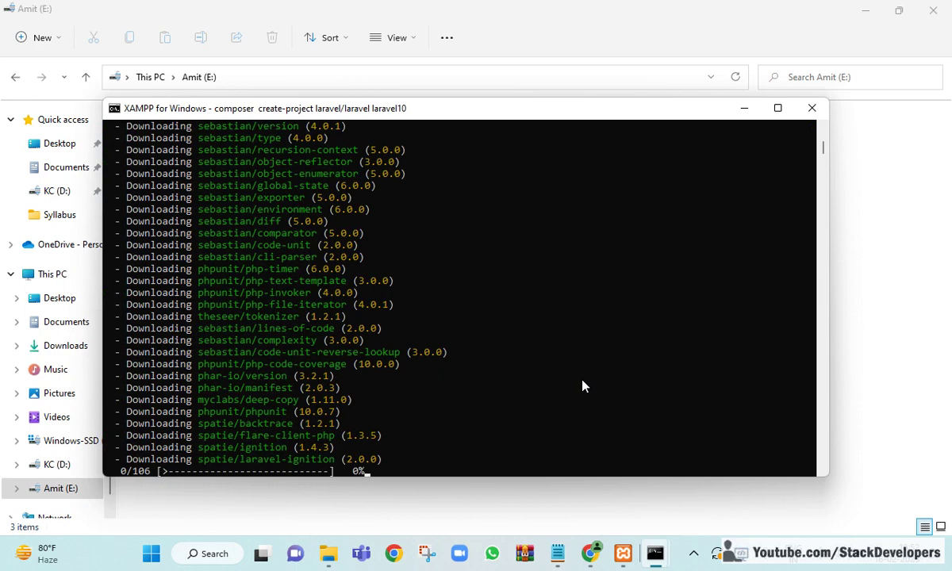
Follow the list of packages Composer downloads and installs for the laravel10 project
{"action": "scroll", "coordinate": [583, 387], "scroll_direction": "up", "scroll_amount": 4}
{"action": "scroll", "coordinate": [583, 387], "scroll_direction": "down", "scroll_amount": 2}
{"action": "scroll", "coordinate": [584, 386], "scroll_direction": "down", "scroll_amount": 6}
{"action": "scroll", "coordinate": [584, 387], "scroll_direction": "up", "scroll_amount": 8}
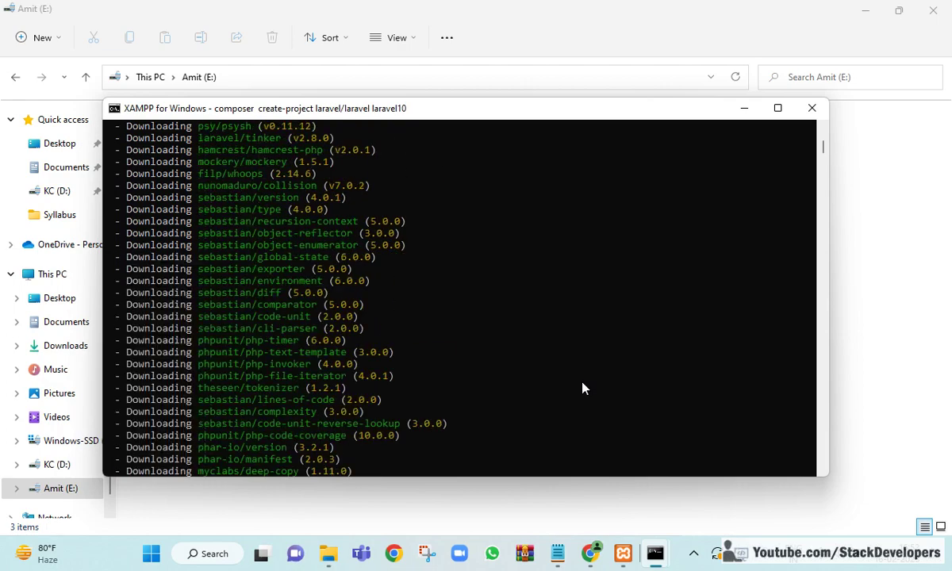
{"action": "scroll", "coordinate": [584, 388], "scroll_direction": "up", "scroll_amount": 3}
{"action": "scroll", "coordinate": [583, 388], "scroll_direction": "down", "scroll_amount": 6}
{"action": "scroll", "coordinate": [584, 388], "scroll_direction": "up", "scroll_amount": 2}
{"action": "scroll", "coordinate": [583, 388], "scroll_direction": "down", "scroll_amount": 1}
{"action": "scroll", "coordinate": [583, 388], "scroll_direction": "up", "scroll_amount": 1}
{"action": "scroll", "coordinate": [583, 388], "scroll_direction": "up", "scroll_amount": 10}
{"action": "scroll", "coordinate": [583, 388], "scroll_direction": "down", "scroll_amount": 9}
{"action": "scroll", "coordinate": [583, 392], "scroll_direction": "down", "scroll_amount": 11}
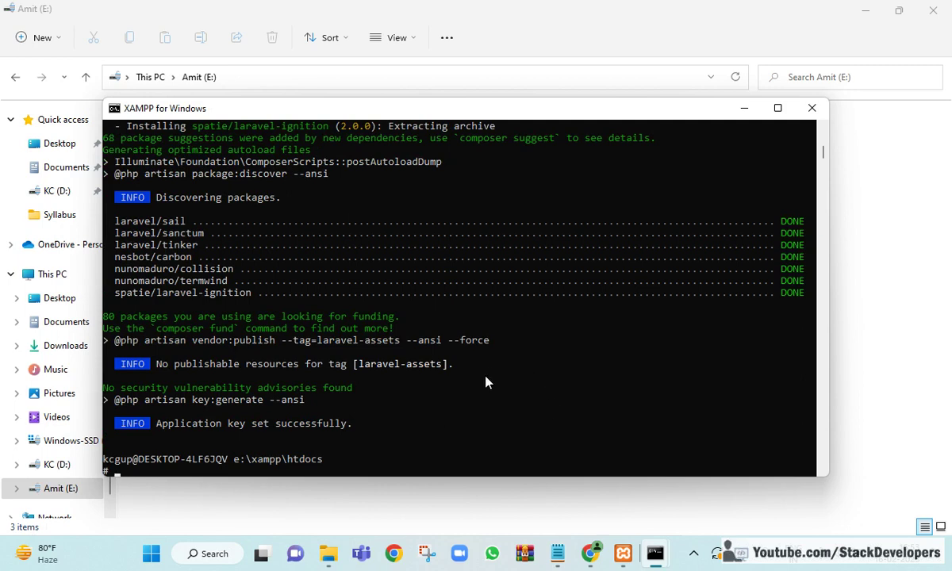
Review the complete create-project output in the XAMPP shell, from the clear-cache command to the application key generation
{"action": "type", "text": "cd"}
{"action": "scroll", "coordinate": [485, 381], "scroll_direction": "up", "scroll_amount": 12}
{"action": "scroll", "coordinate": [420, 274], "scroll_direction": "up", "scroll_amount": 20}
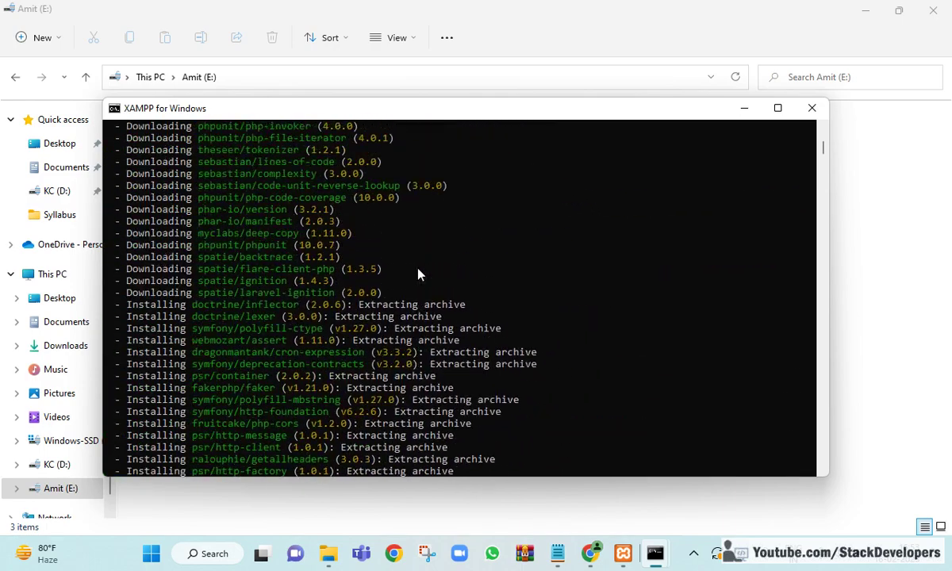
{"action": "scroll", "coordinate": [420, 275], "scroll_direction": "up", "scroll_amount": 20}
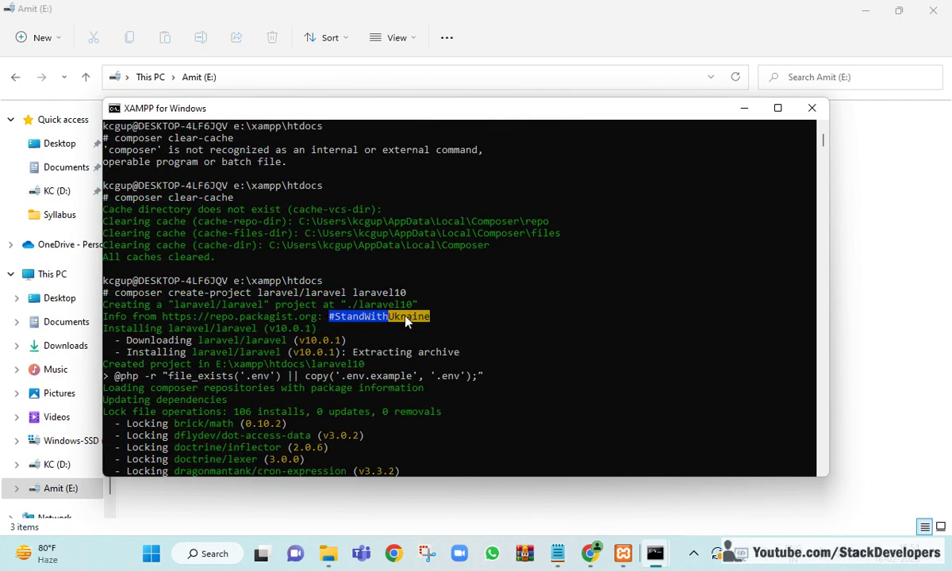
{"action": "scroll", "coordinate": [407, 320], "scroll_direction": "down", "scroll_amount": 2}
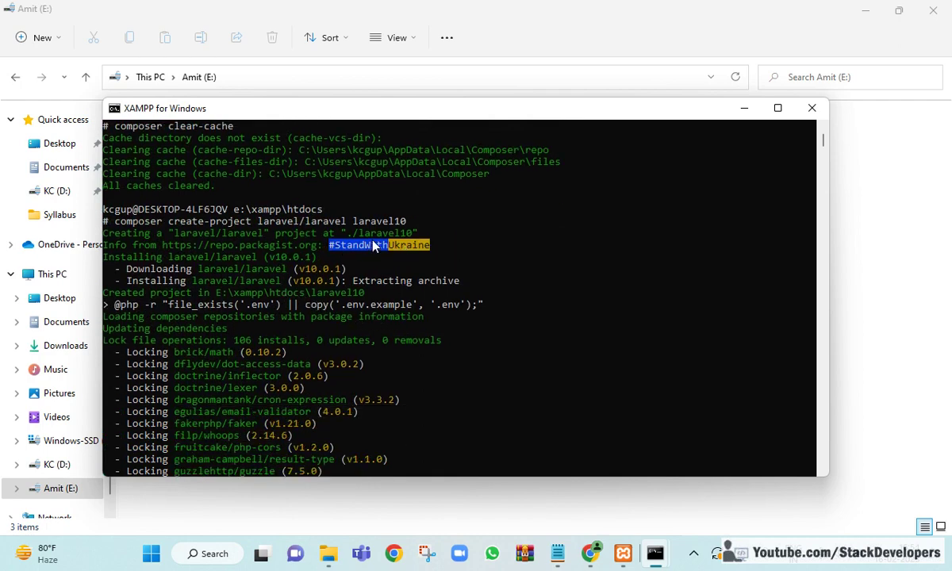
{"action": "scroll", "coordinate": [457, 299], "scroll_direction": "down", "scroll_amount": 5}
{"action": "scroll", "coordinate": [794, 170], "scroll_direction": "down", "scroll_amount": 5}
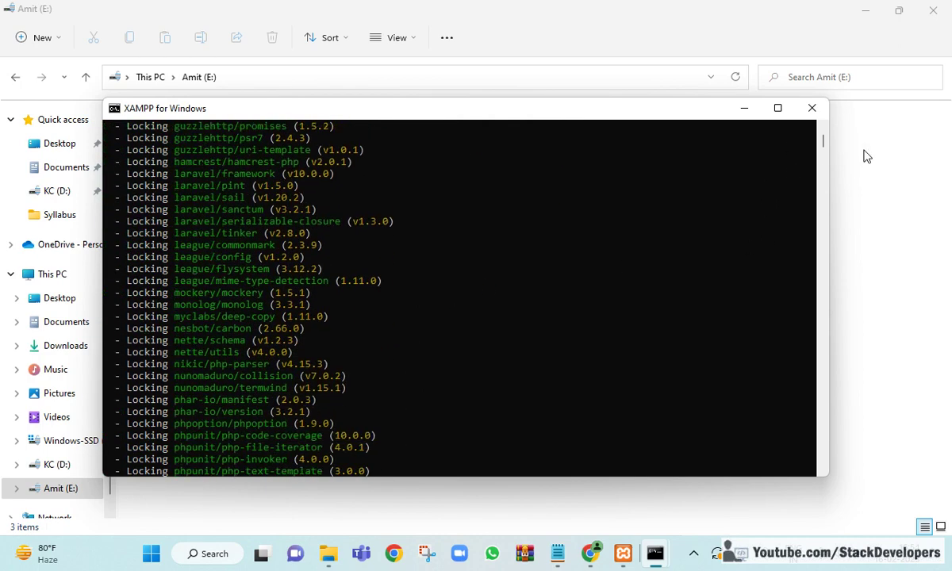
{"action": "left_click_drag", "start_coordinate": [824, 148], "coordinate": [835, 373]}
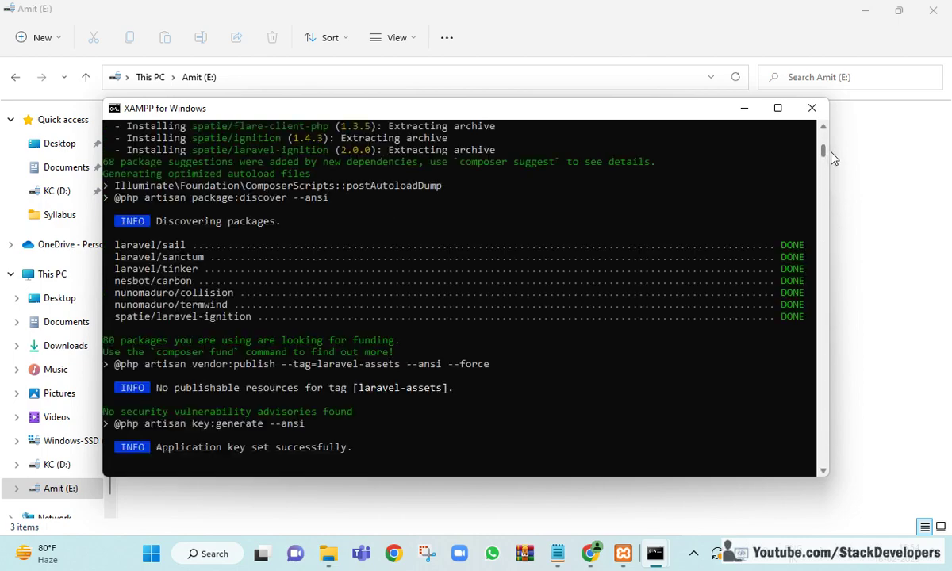
Change into the laravel10 directory and start the development server with php artisan serve
{"action": "type", "text": "cd"}
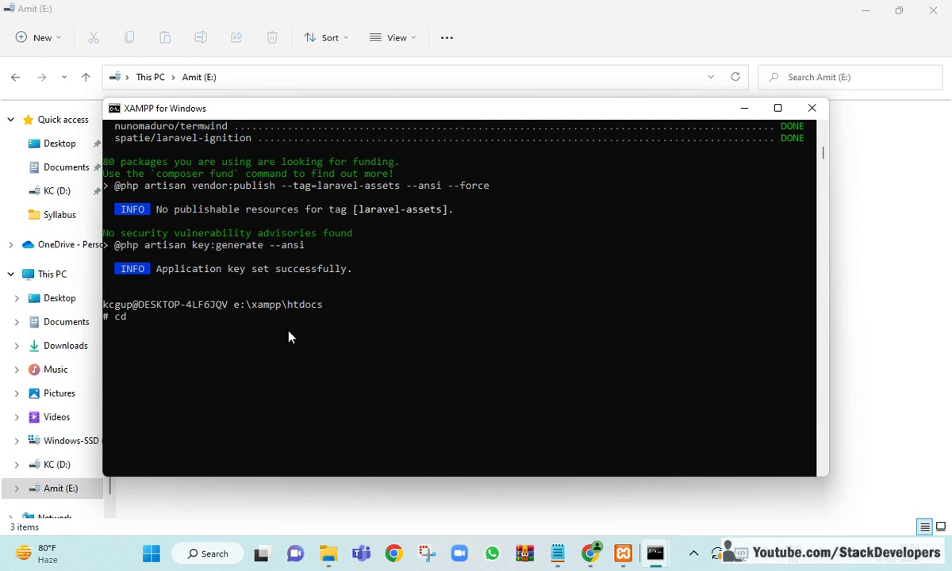
{"action": "type", "text": " laravel10"}
{"action": "key", "text": "Return"}
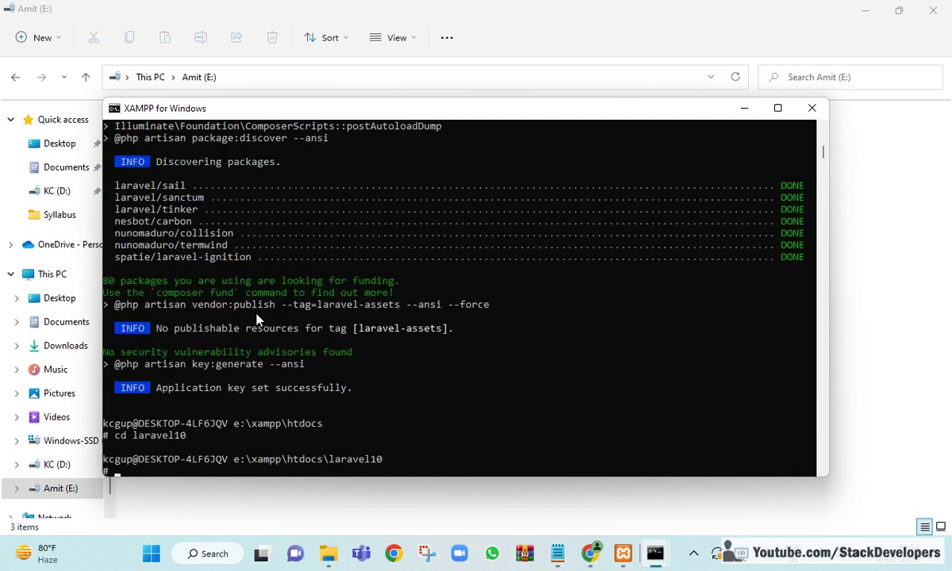
{"action": "type", "text": "php artisan serve"}
{"action": "key", "text": "Return"}
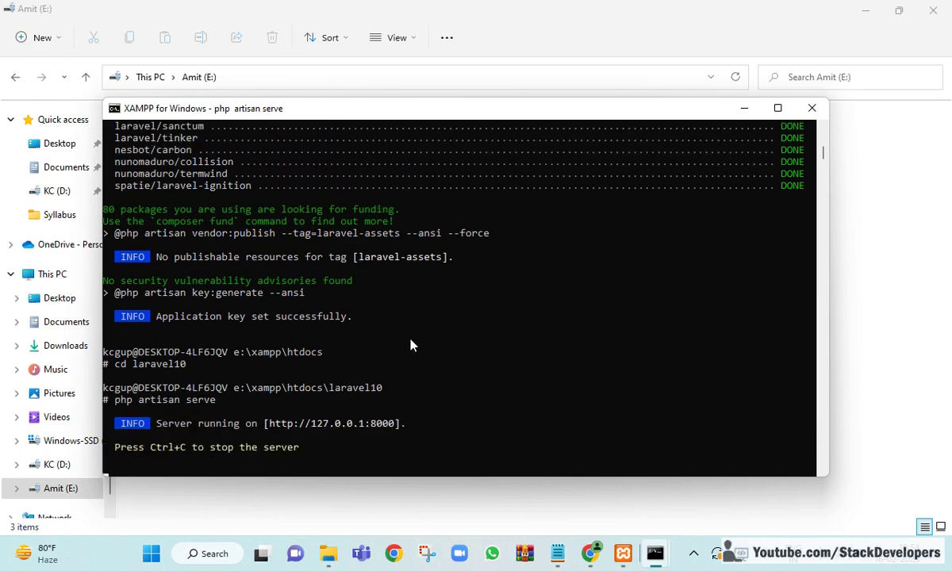
Switch to Chrome and open 127.0.0.1:8000 in a new tab
{"action": "left_click", "coordinate": [590, 553]}
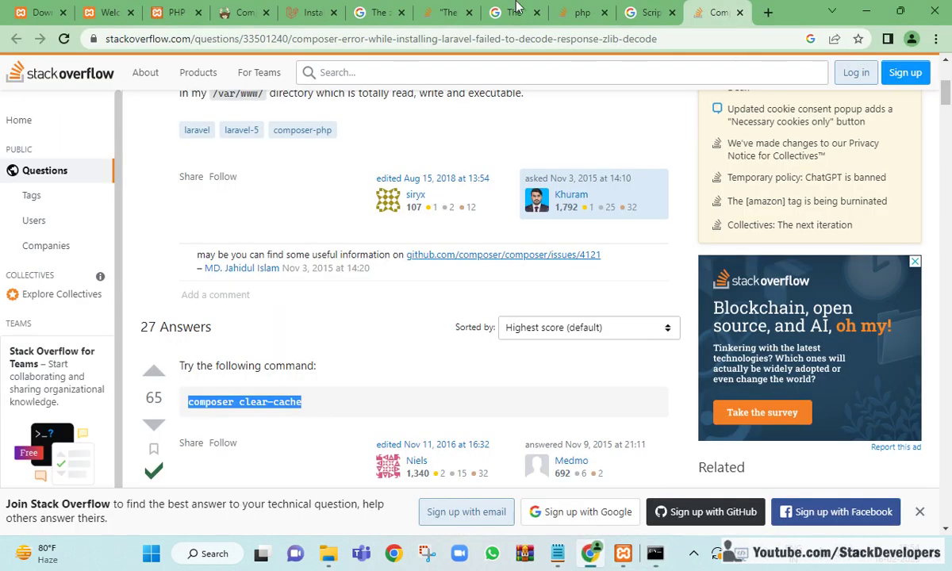
{"action": "left_click", "coordinate": [768, 12]}
{"action": "type", "text": "1"}
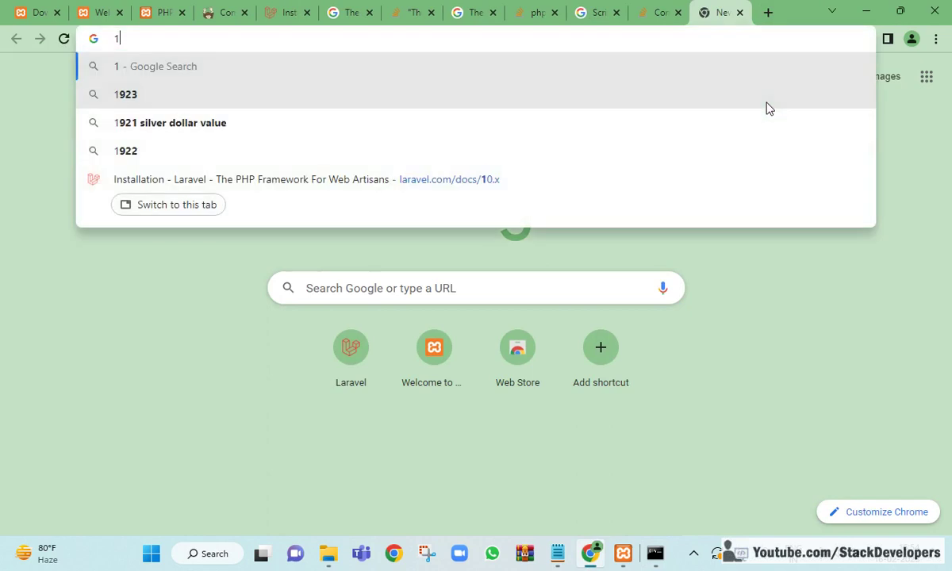
{"action": "type", "text": "27."}
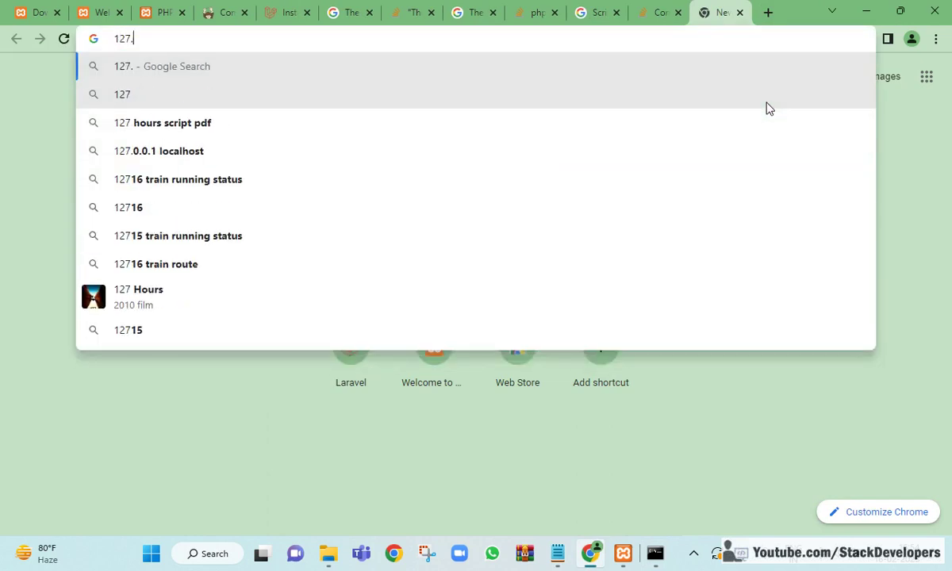
{"action": "type", "text": "0.0"}
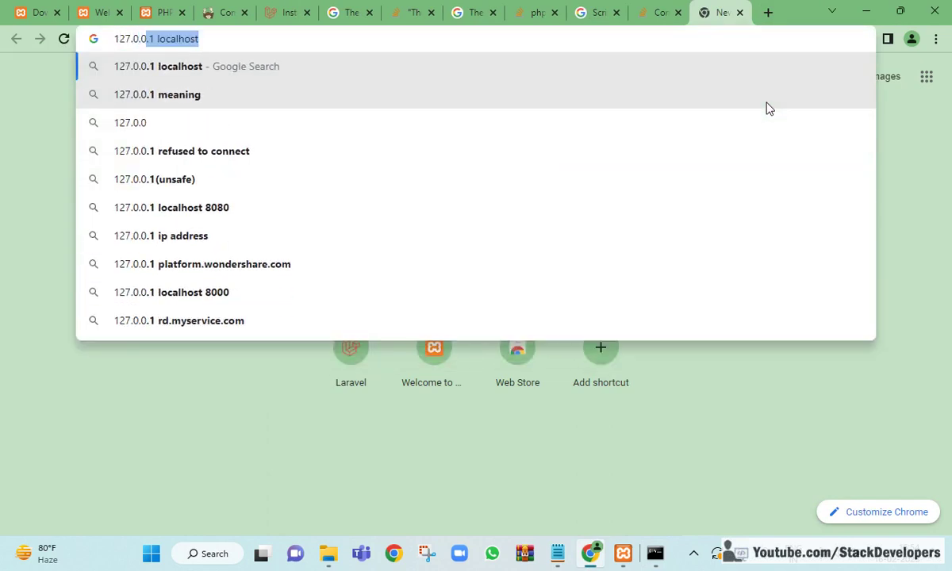
{"action": "type", "text": ".1:8000"}
{"action": "key", "text": "Return"}
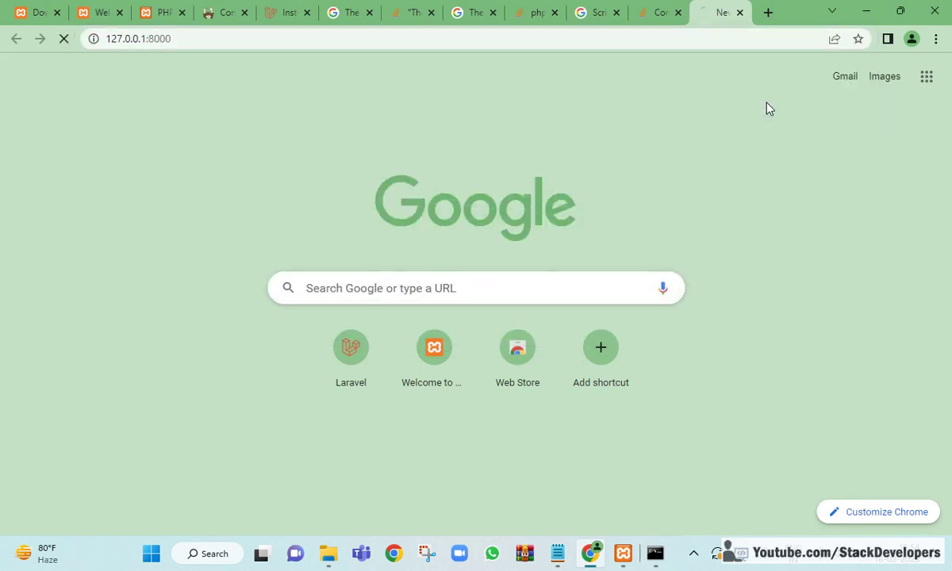
Examine the Laravel welcome page and highlight the Laravel version in its footer
{"action": "scroll", "coordinate": [708, 127], "scroll_direction": "down", "scroll_amount": 2}
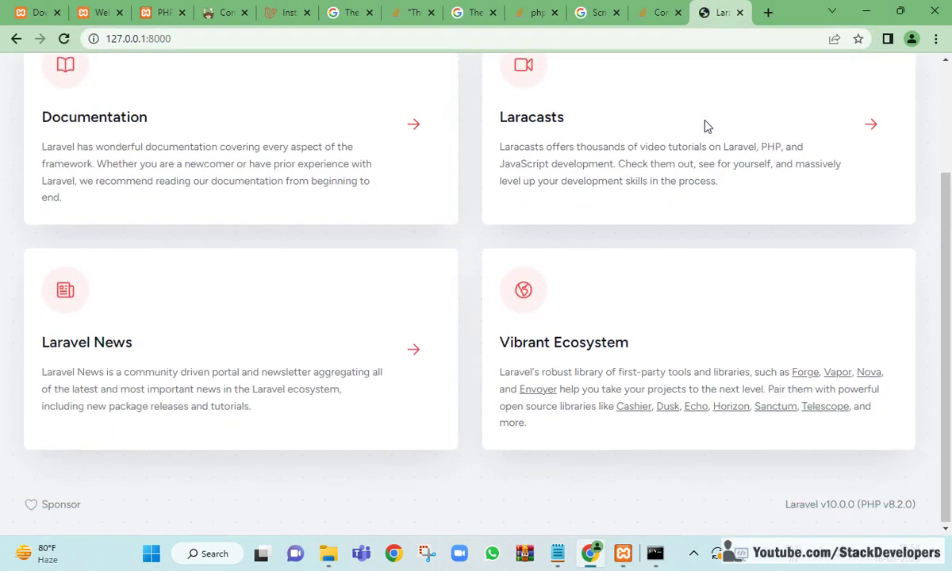
{"action": "scroll", "coordinate": [704, 137], "scroll_direction": "up", "scroll_amount": 3}
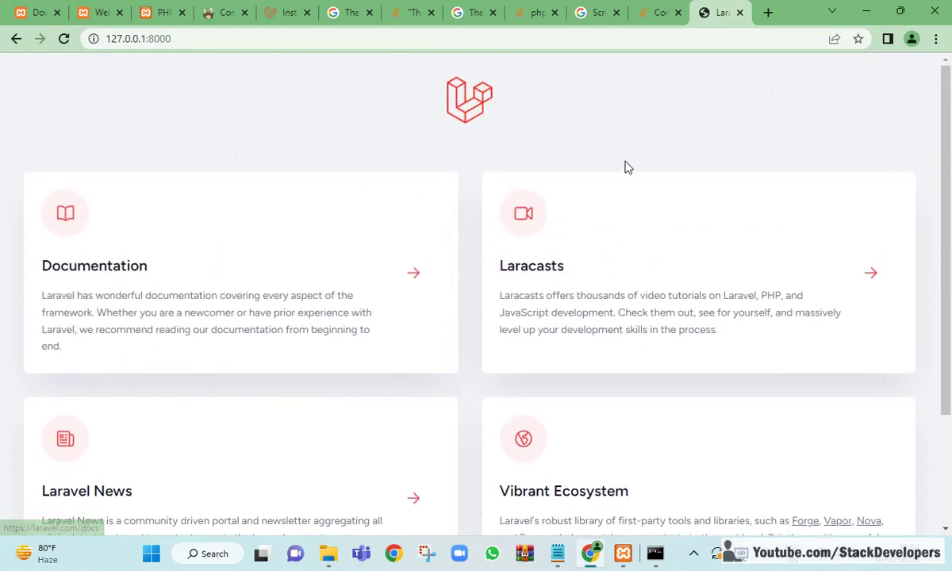
{"action": "scroll", "coordinate": [624, 166], "scroll_direction": "down", "scroll_amount": 2}
{"action": "left_click_drag", "start_coordinate": [788, 500], "coordinate": [857, 502]}
{"action": "left_click", "coordinate": [913, 500]}
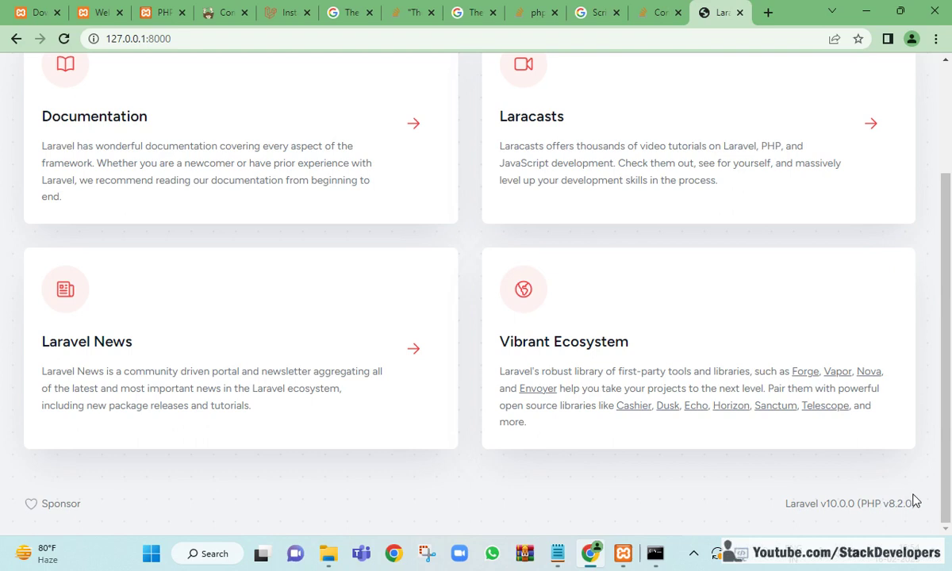
{"action": "left_click_drag", "start_coordinate": [855, 504], "coordinate": [795, 506]}
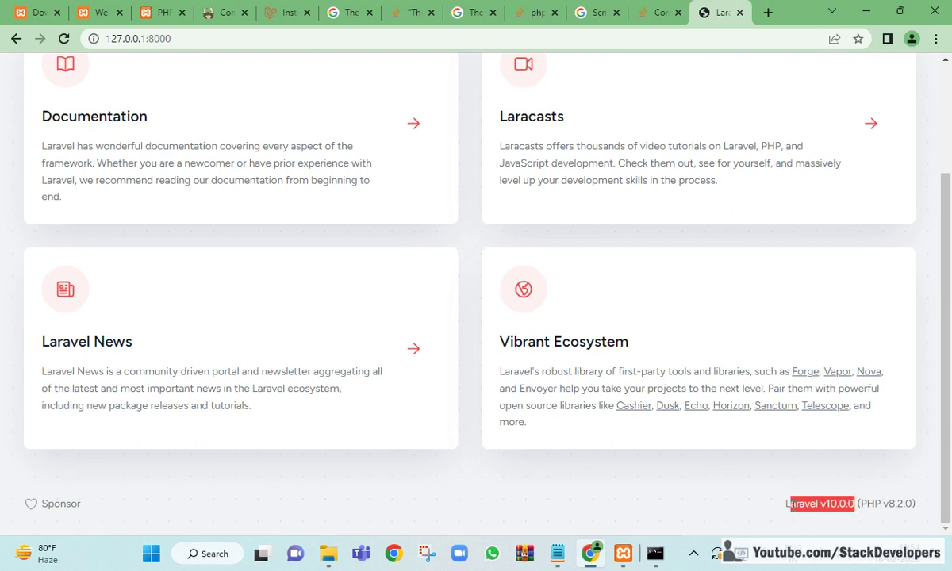
Look over the Documentation, Laracasts, Laravel News and Vibrant Ecosystem sections of the Laravel welcome page
{"action": "scroll", "coordinate": [276, 223], "scroll_direction": "up", "scroll_amount": 2}
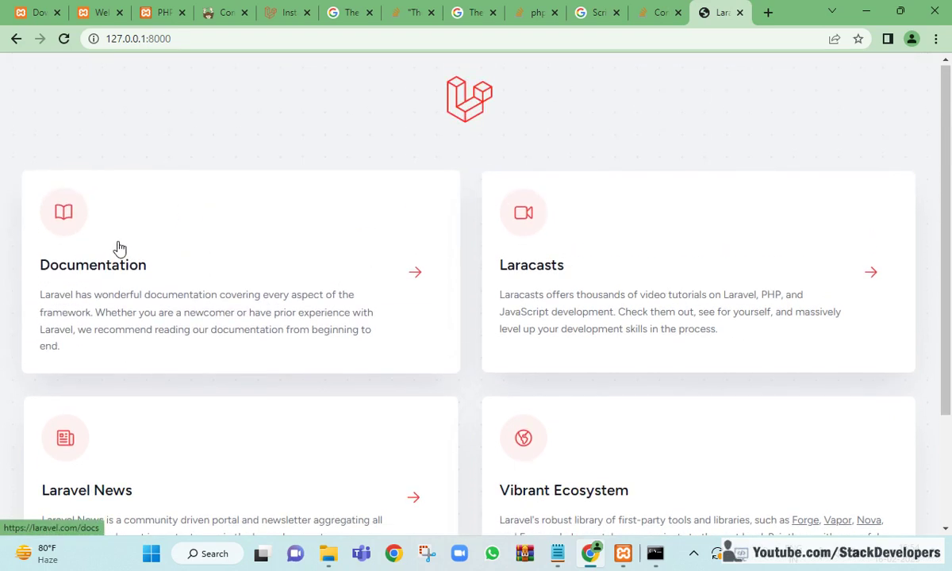
{"action": "scroll", "coordinate": [596, 266], "scroll_direction": "down", "scroll_amount": 1}
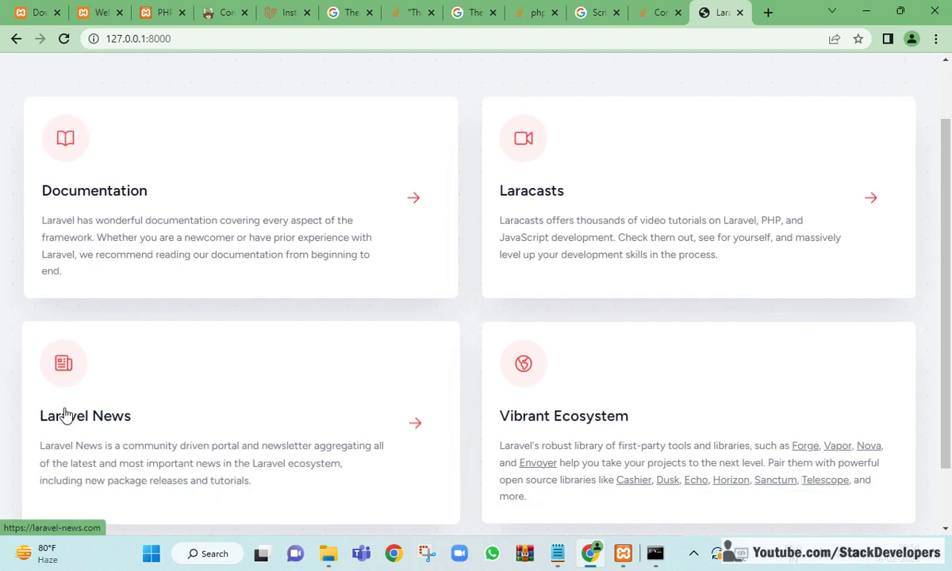
{"action": "scroll", "coordinate": [67, 414], "scroll_direction": "down", "scroll_amount": 1}
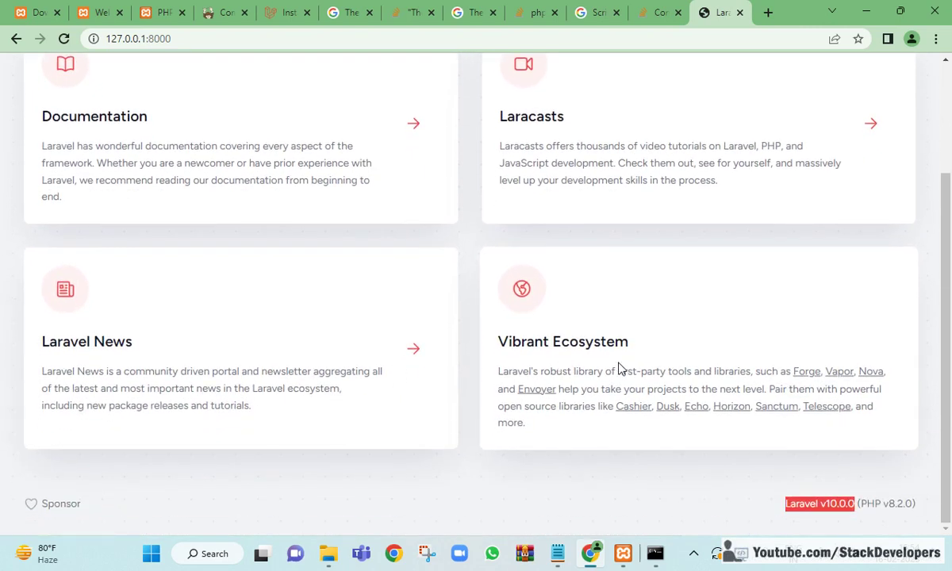
{"action": "scroll", "coordinate": [622, 369], "scroll_direction": "up", "scroll_amount": 2}
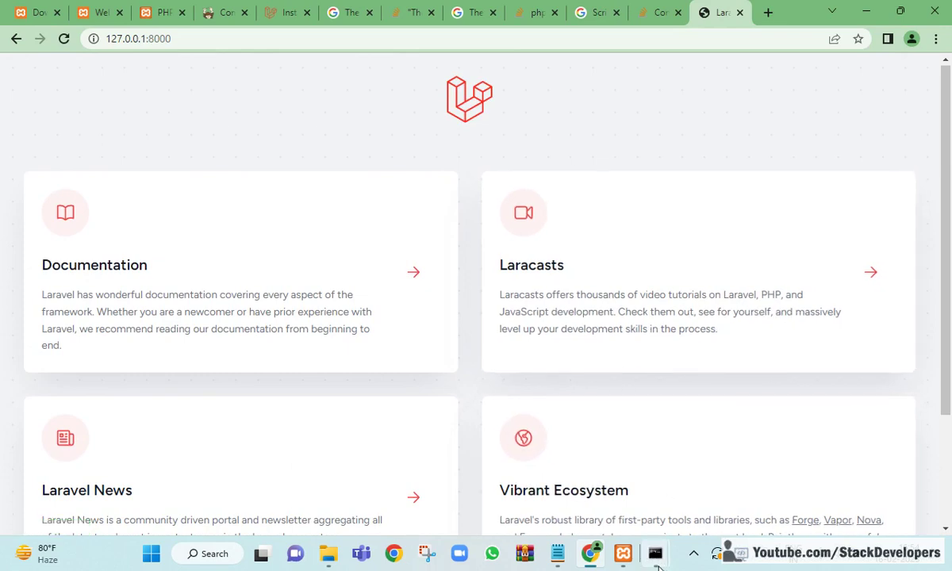
Switch to the idle XAMPP shell at the E: root and change into the xampp\htdocs directory
{"action": "mouse_move", "coordinate": [656, 553]}
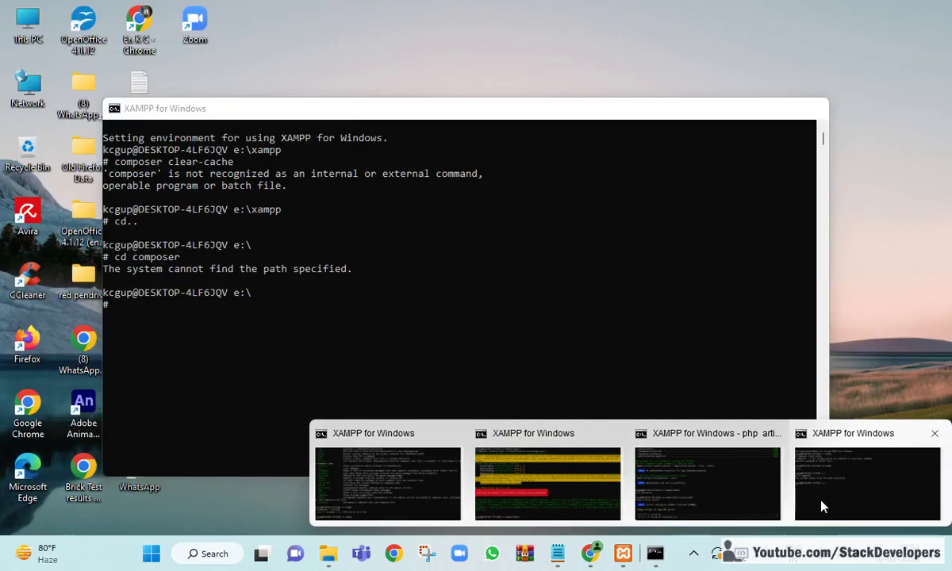
{"action": "left_click", "coordinate": [821, 511]}
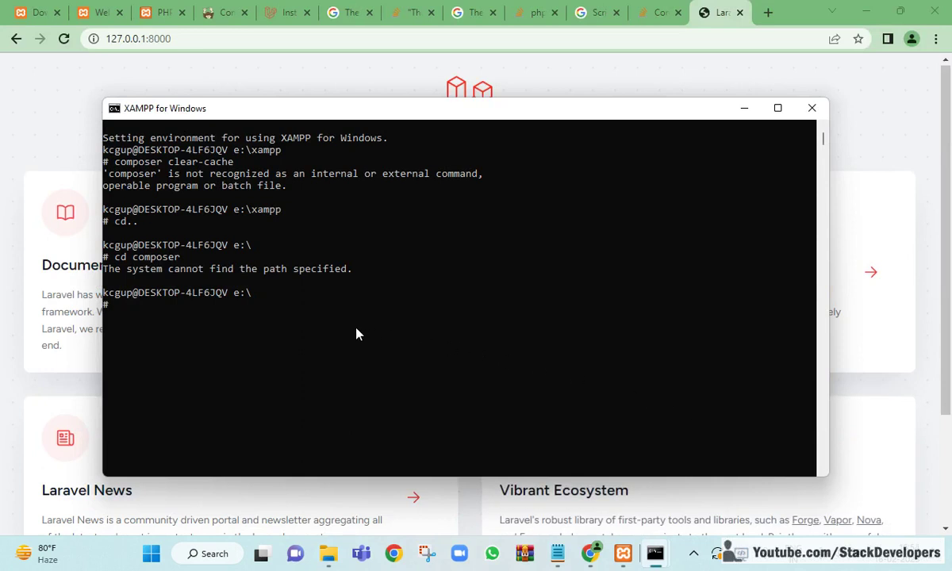
{"action": "type", "text": "cd htdocs"}
{"action": "key", "text": "Return"}
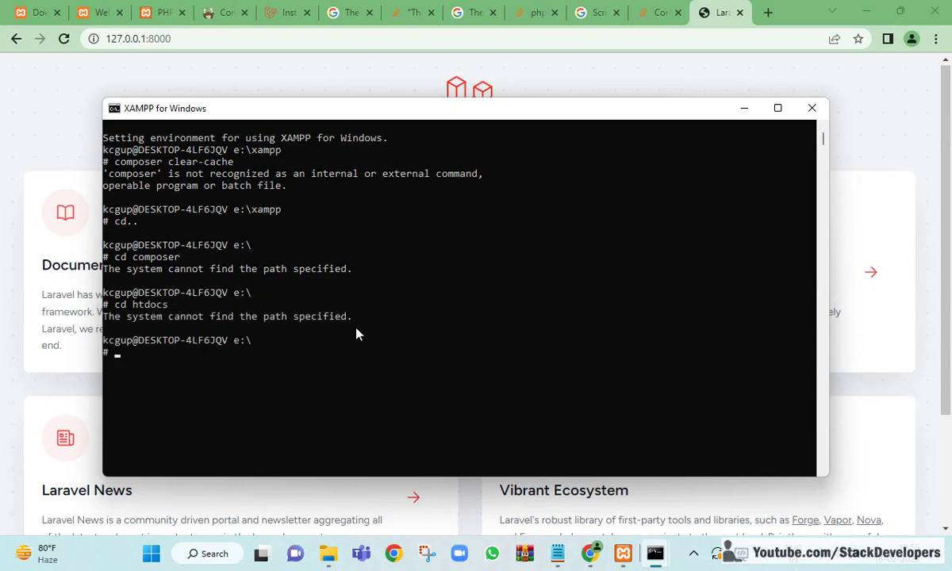
{"action": "type", "text": "cd xampp\\htdocs"}
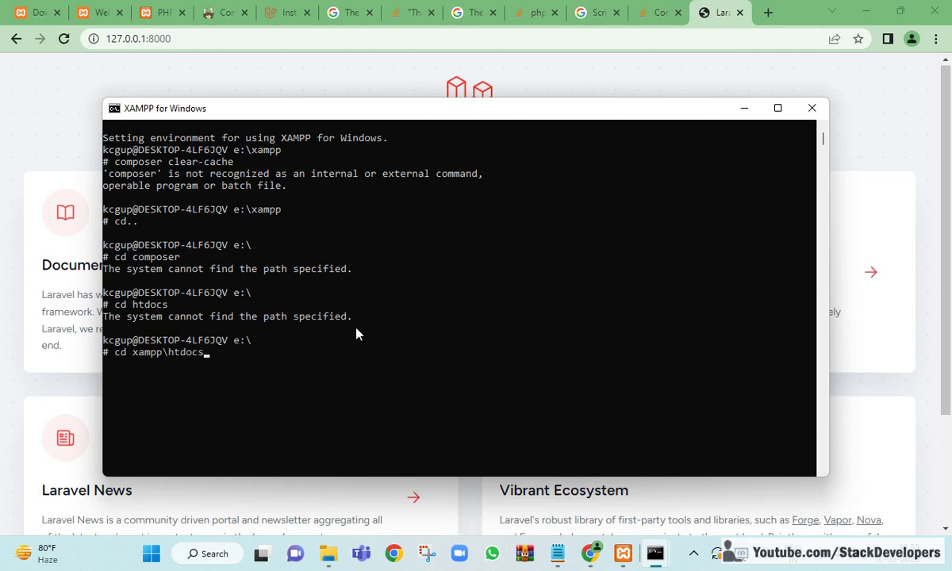
{"action": "key", "text": "Return"}
Change into the laravel10 directory and check the framework version with php artisan --version
{"action": "type", "text": "cd laravel10"}
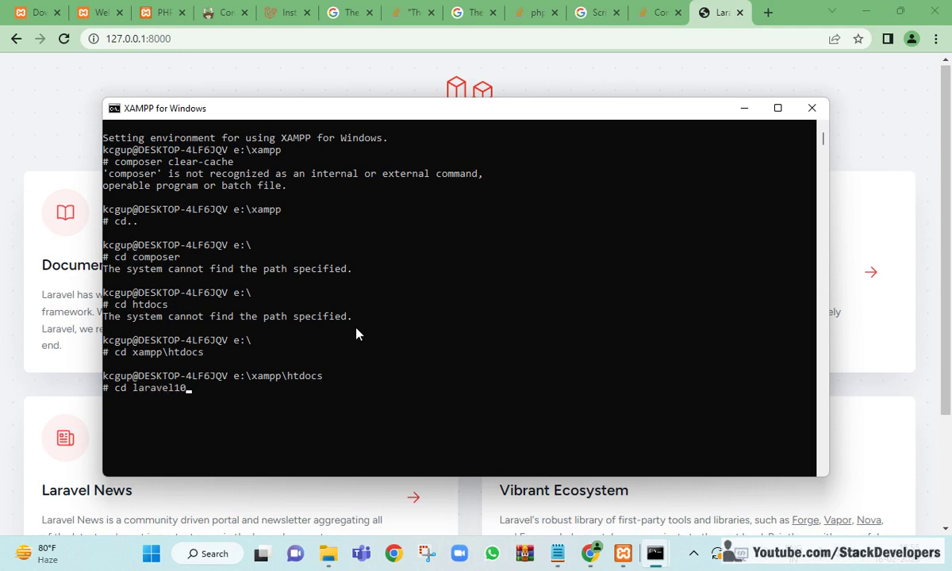
{"action": "key", "text": "Return"}
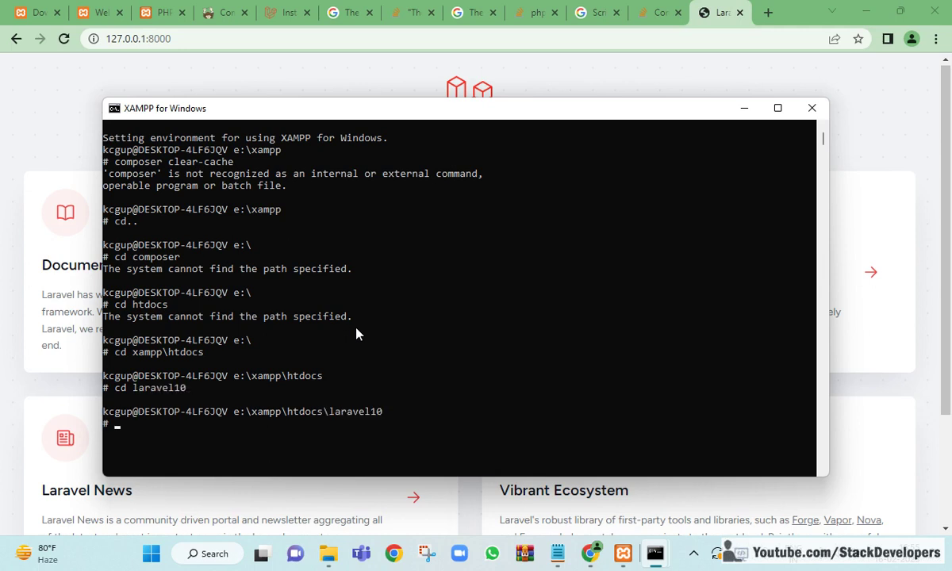
{"action": "type", "text": "php artisan --version"}
{"action": "key", "text": "Return"}
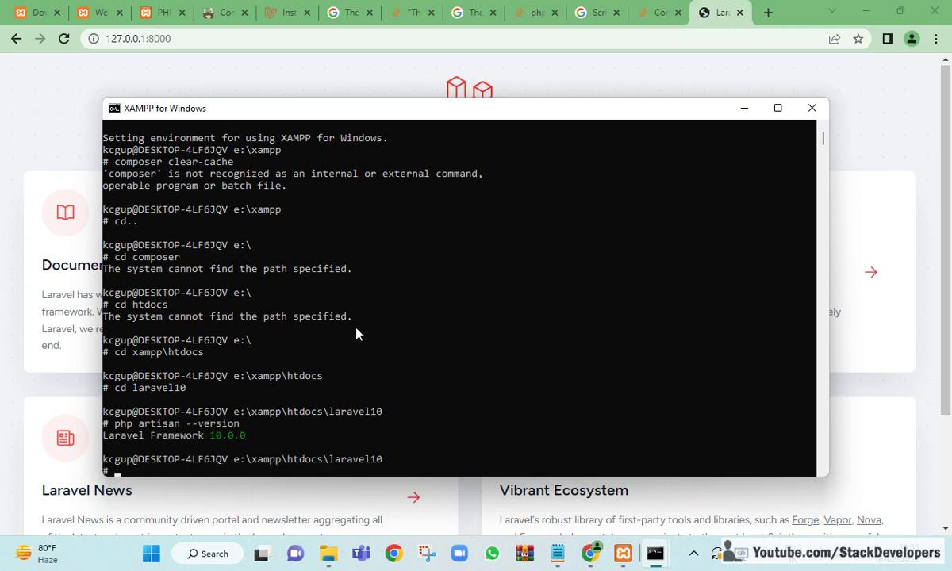
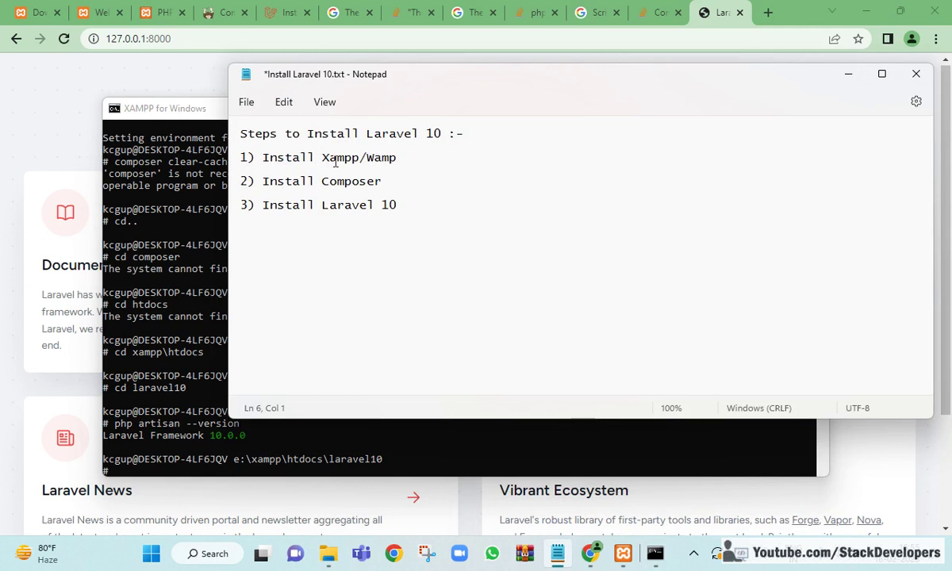
Highlight the Install Xampp/Wamp and Install Composer lines in the Install Laravel 10 notes
{"action": "left_click_drag", "start_coordinate": [356, 158], "coordinate": [290, 159]}
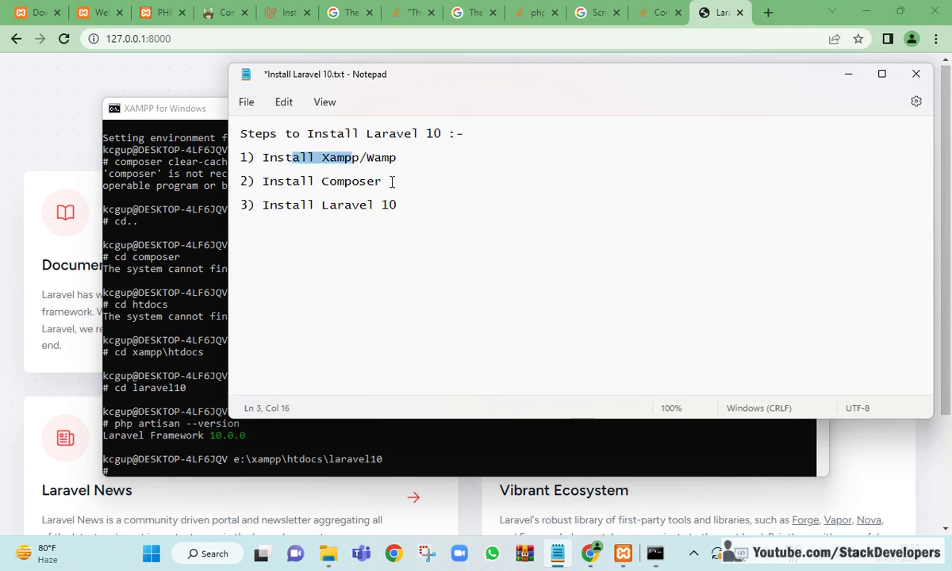
{"action": "left_click_drag", "start_coordinate": [392, 182], "coordinate": [266, 185]}
Switch to Chrome and close the second Stack Overflow tab, the one whose title starts with php
{"action": "left_click", "coordinate": [188, 91]}
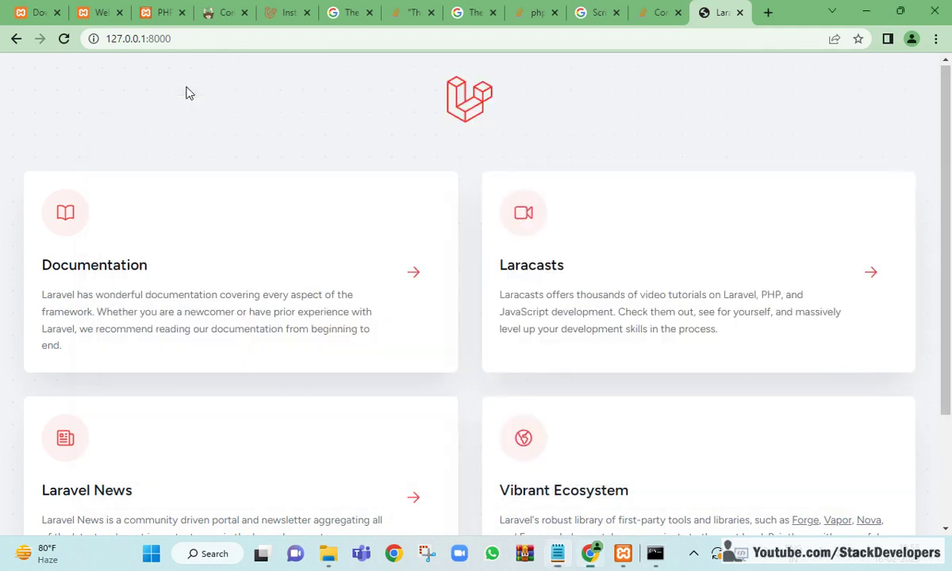
{"action": "left_click", "coordinate": [539, 12]}
{"action": "left_click", "coordinate": [451, 12]}
{"action": "left_click", "coordinate": [528, 12]}
{"action": "left_click", "coordinate": [555, 12]}
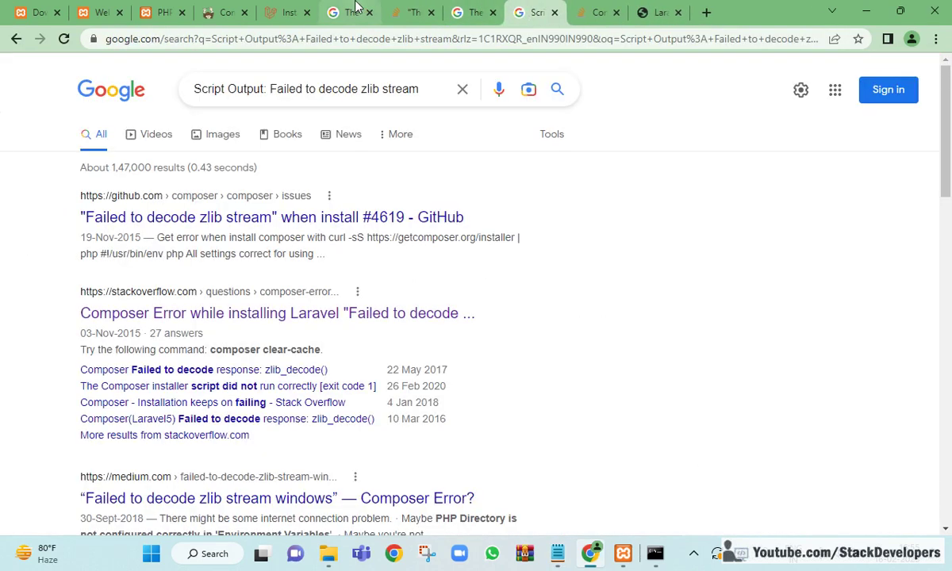
Revisit the zip extension search results and the create-project command in the Laravel 10 documentation, clearing the text highlight there
{"action": "left_click", "coordinate": [349, 10]}
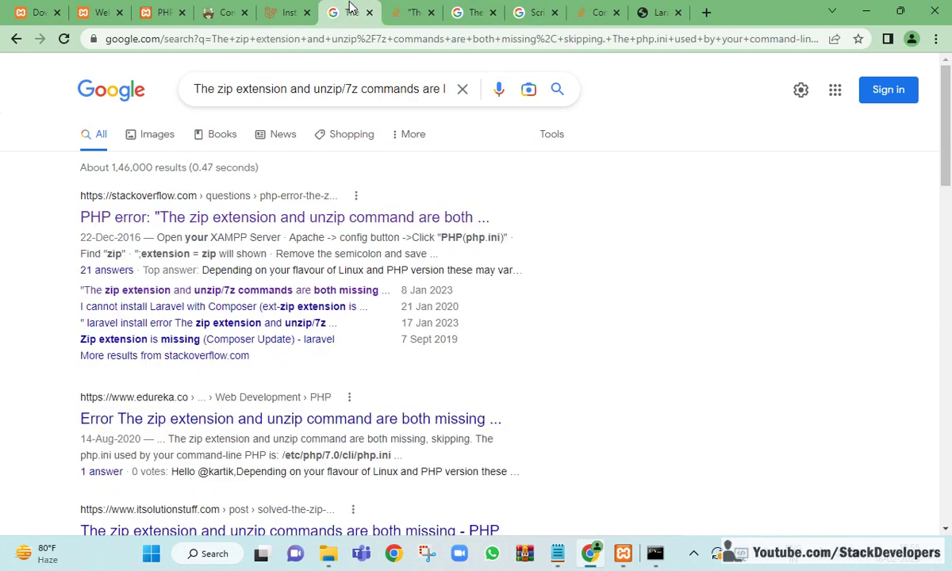
{"action": "left_click", "coordinate": [289, 12]}
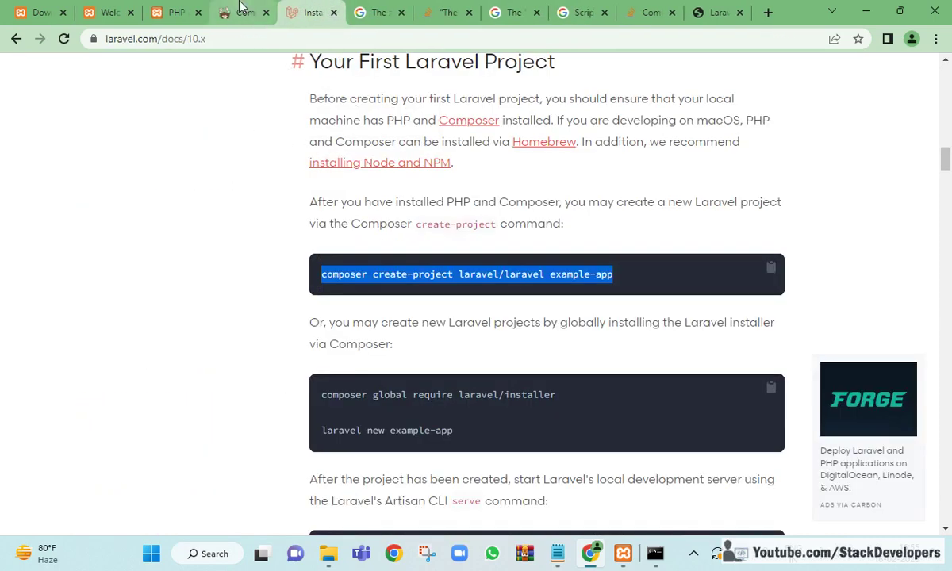
{"action": "left_click", "coordinate": [270, 159]}
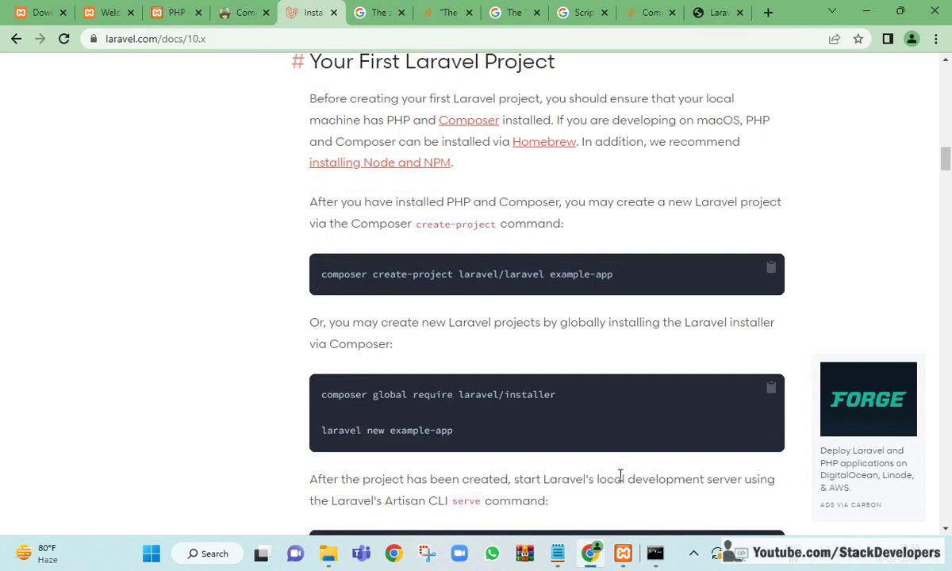
Switch to the File Explorer window showing the E: drive and open the xampp folder
{"action": "left_click", "coordinate": [558, 554]}
{"action": "left_click", "coordinate": [328, 554]}
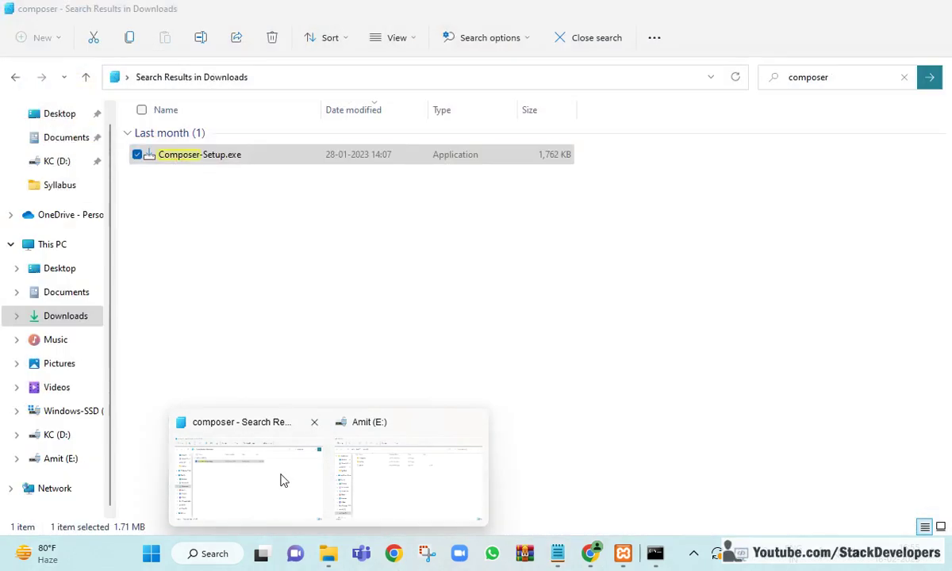
{"action": "left_click", "coordinate": [284, 479]}
{"action": "left_click", "coordinate": [393, 476]}
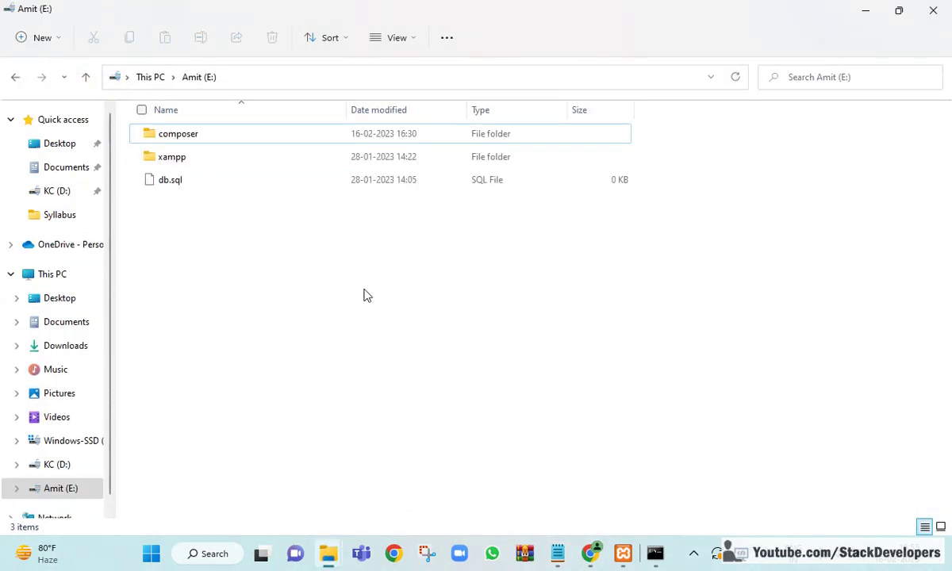
{"action": "left_click", "coordinate": [205, 161]}
{"action": "double_click", "coordinate": [205, 162]}
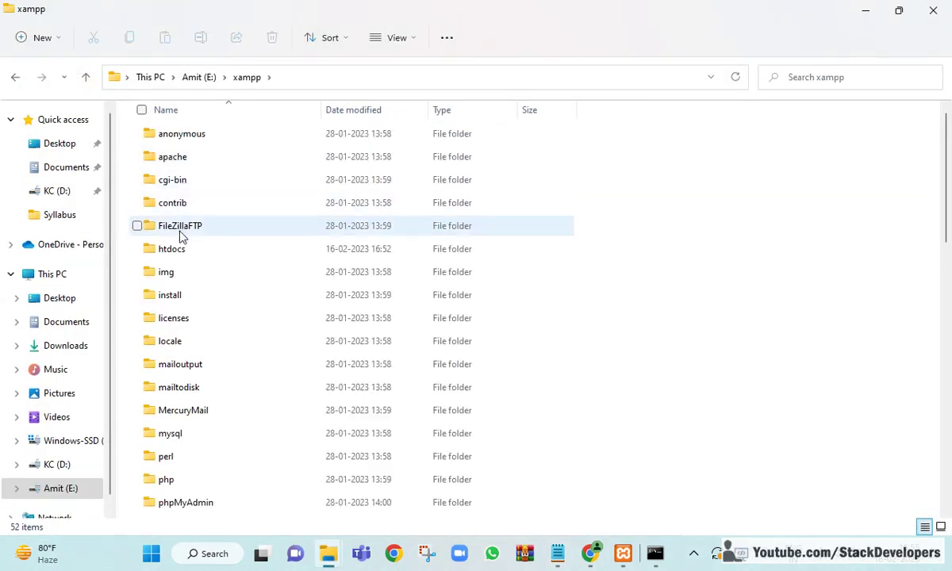
Open the php subfolder of xampp and open its php.ini file in Notepad
{"action": "scroll", "coordinate": [258, 135], "scroll_direction": "down", "scroll_amount": 5}
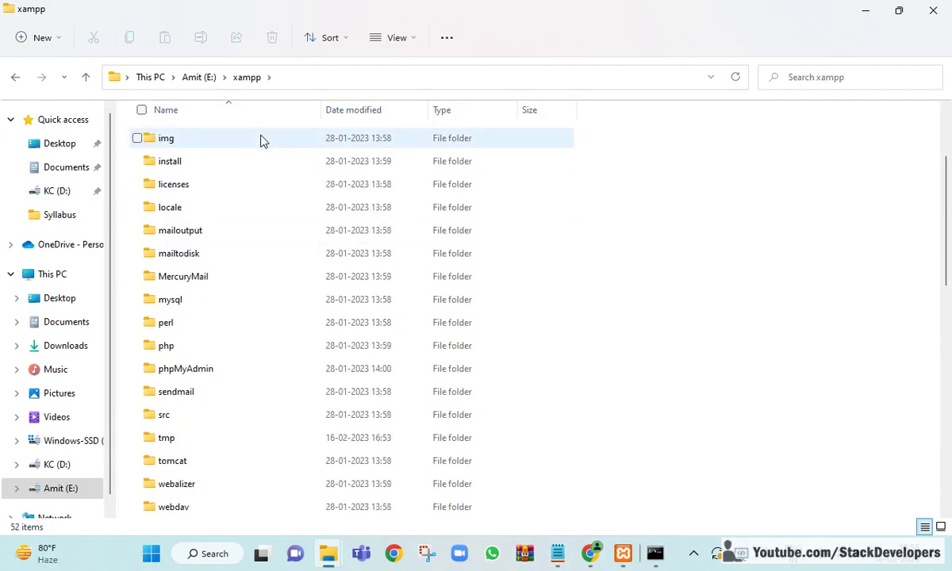
{"action": "double_click", "coordinate": [185, 284]}
{"action": "scroll", "coordinate": [329, 266], "scroll_direction": "down", "scroll_amount": 6}
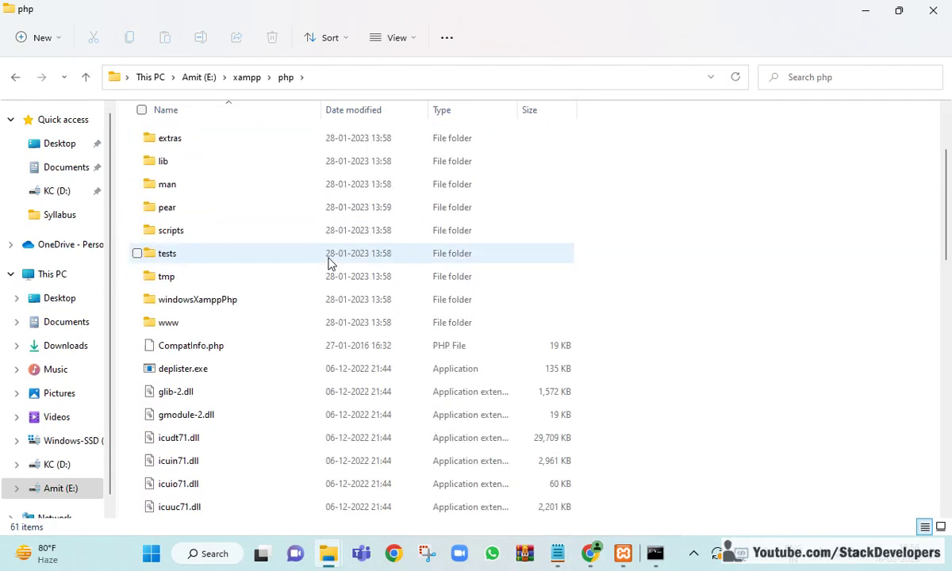
{"action": "scroll", "coordinate": [329, 265], "scroll_direction": "down", "scroll_amount": 6}
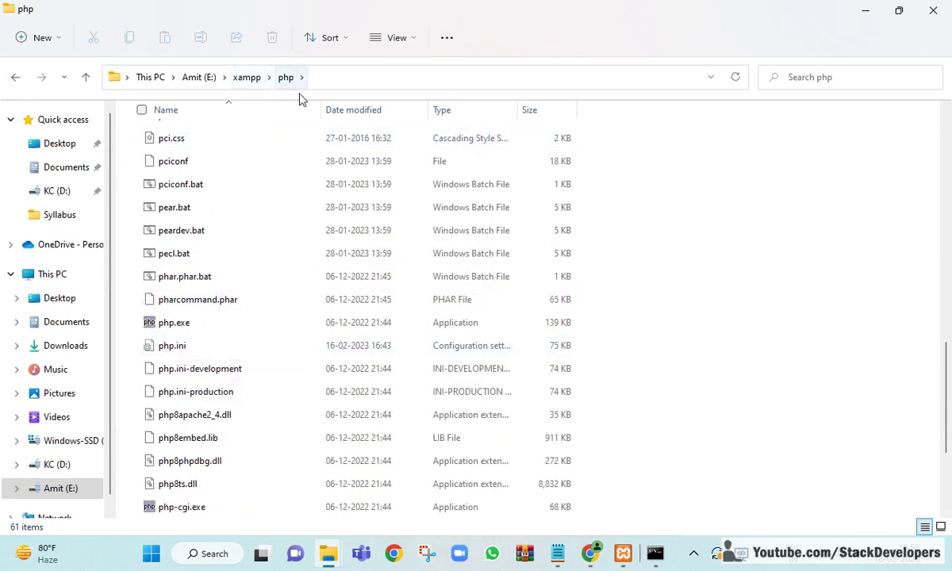
{"action": "double_click", "coordinate": [184, 350]}
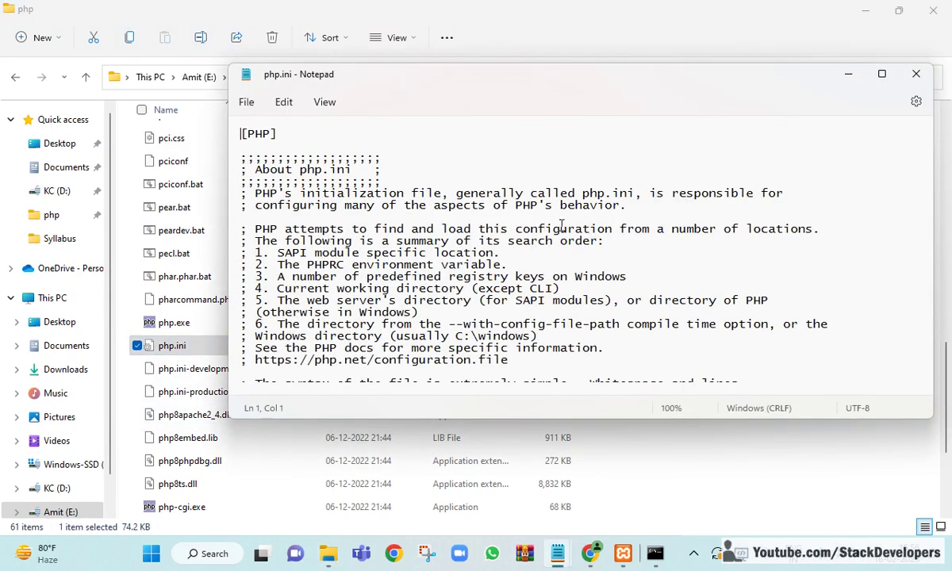
Find extension=zip in php.ini, check the start of that line for a semicolon, and close the file
{"action": "key", "text": "ctrl+f"}
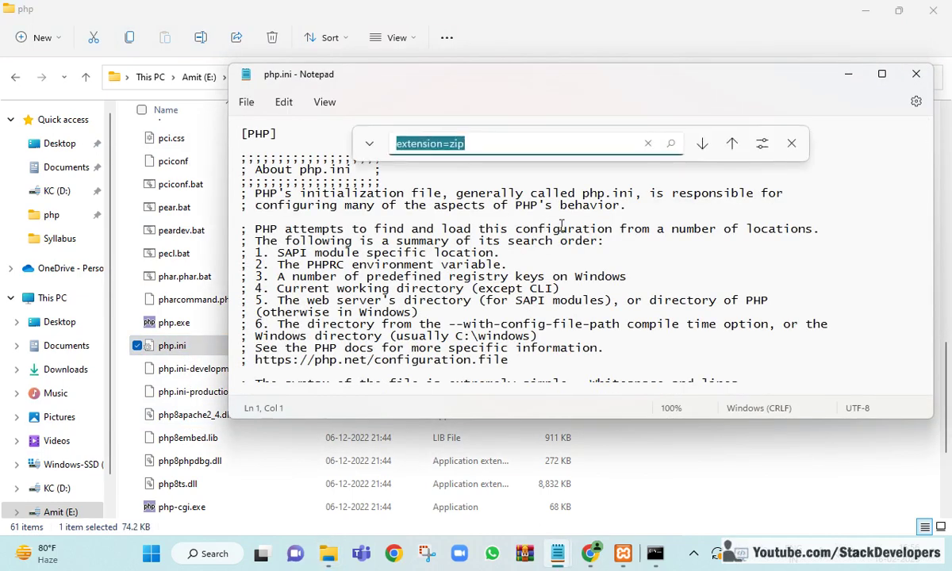
{"action": "left_click", "coordinate": [578, 144]}
{"action": "key", "text": "Return"}
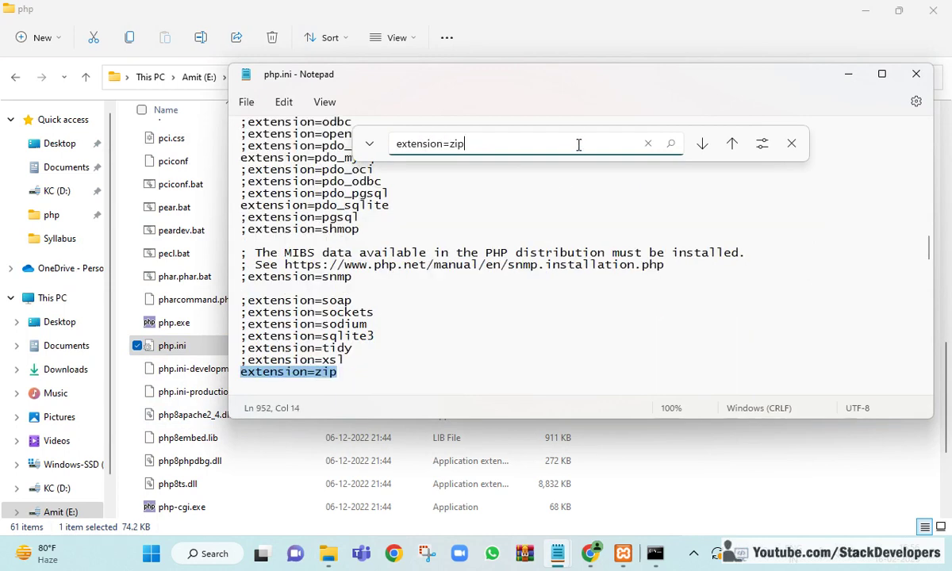
{"action": "scroll", "coordinate": [440, 216], "scroll_direction": "down", "scroll_amount": 1}
{"action": "left_click", "coordinate": [246, 336]}
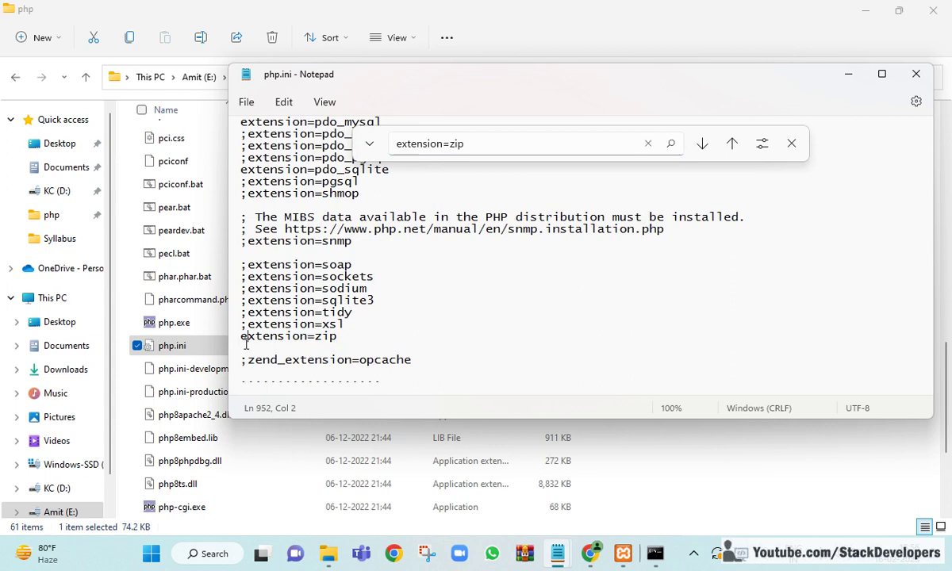
{"action": "left_click", "coordinate": [791, 143]}
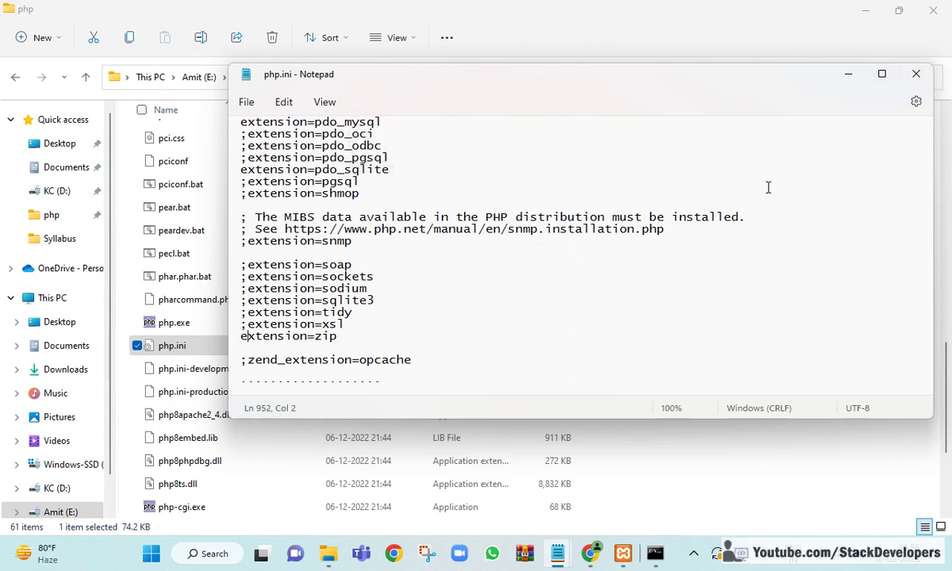
{"action": "left_click", "coordinate": [916, 73]}
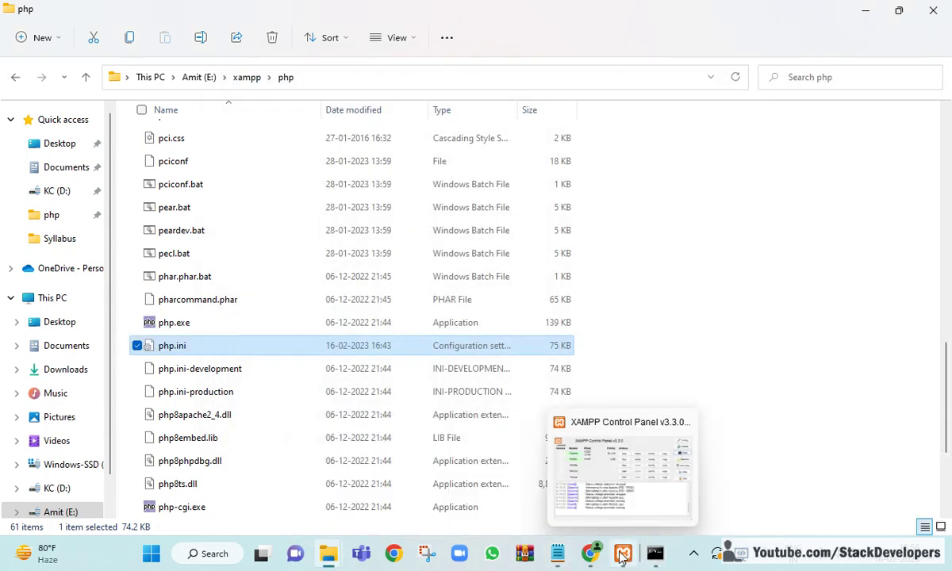
Bring up the XAMPP Control Panel to check the Apache and MySQL modules, and return to File Explorer
{"action": "left_click", "coordinate": [621, 555]}
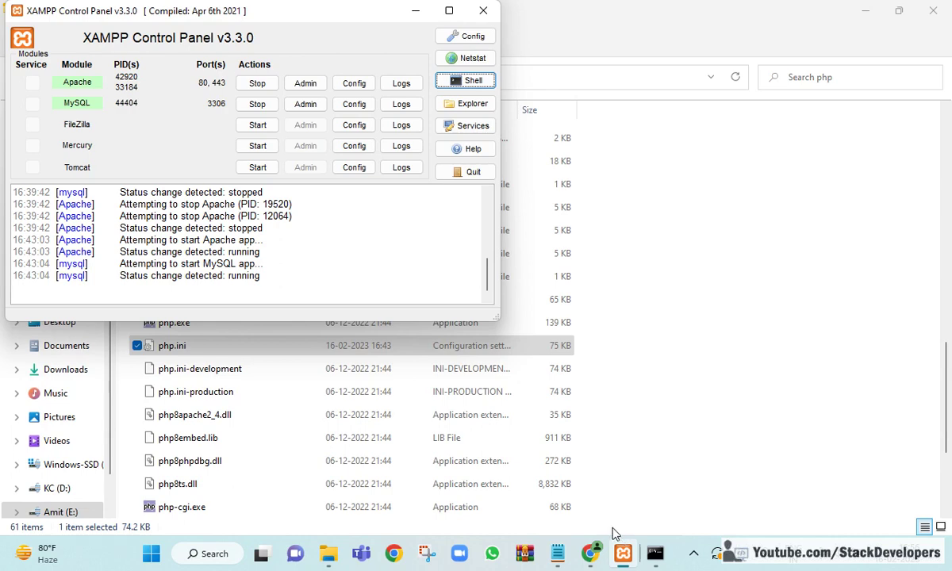
{"action": "left_click", "coordinate": [699, 399]}
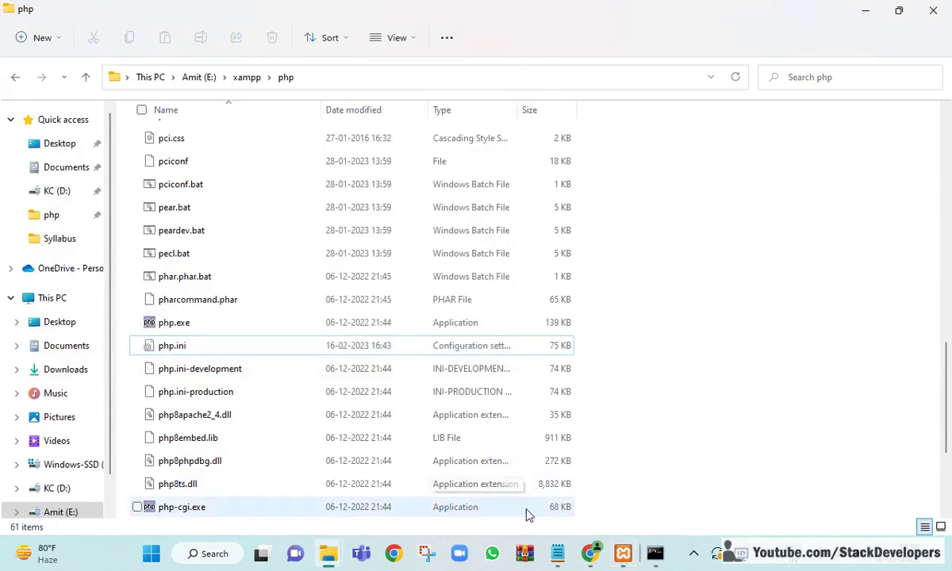
Switch to Chrome and revisit the zip extension answer on Stack Overflow and the zlib stream error search results
{"action": "left_click", "coordinate": [591, 554]}
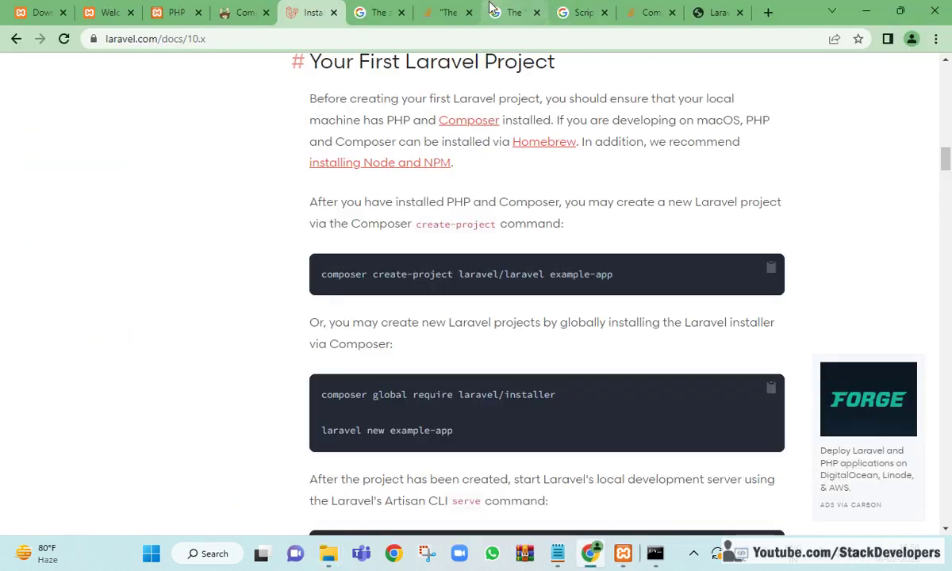
{"action": "left_click", "coordinate": [378, 13]}
{"action": "left_click", "coordinate": [427, 14]}
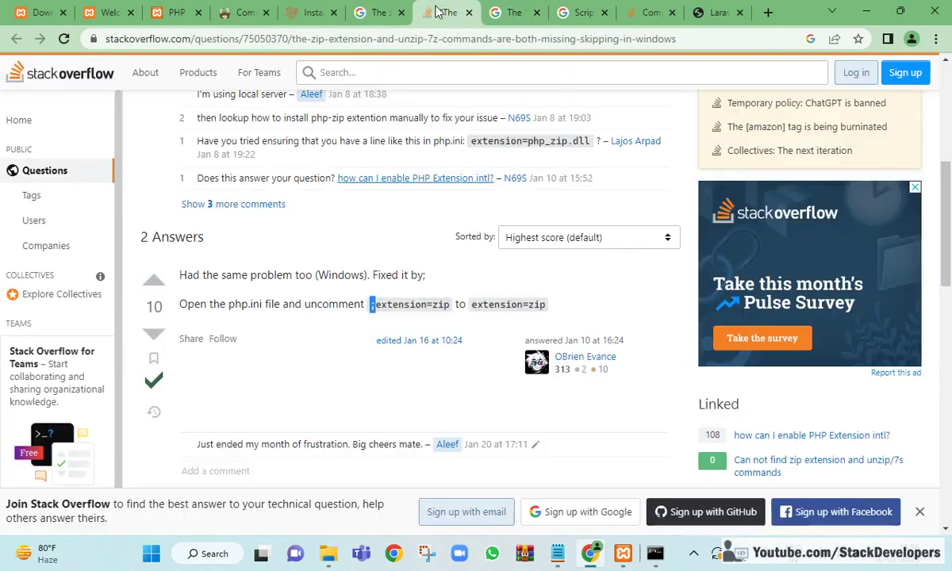
{"action": "left_click", "coordinate": [511, 13]}
{"action": "left_click", "coordinate": [580, 14]}
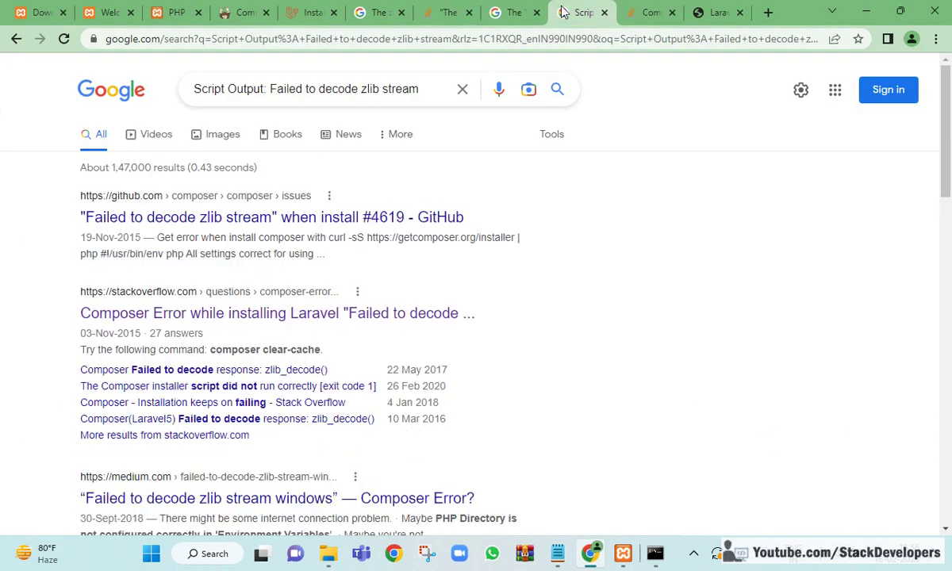
Open the Stack Overflow answer on the zlib decode error and select its composer clear-cache command
{"action": "left_click", "coordinate": [635, 14]}
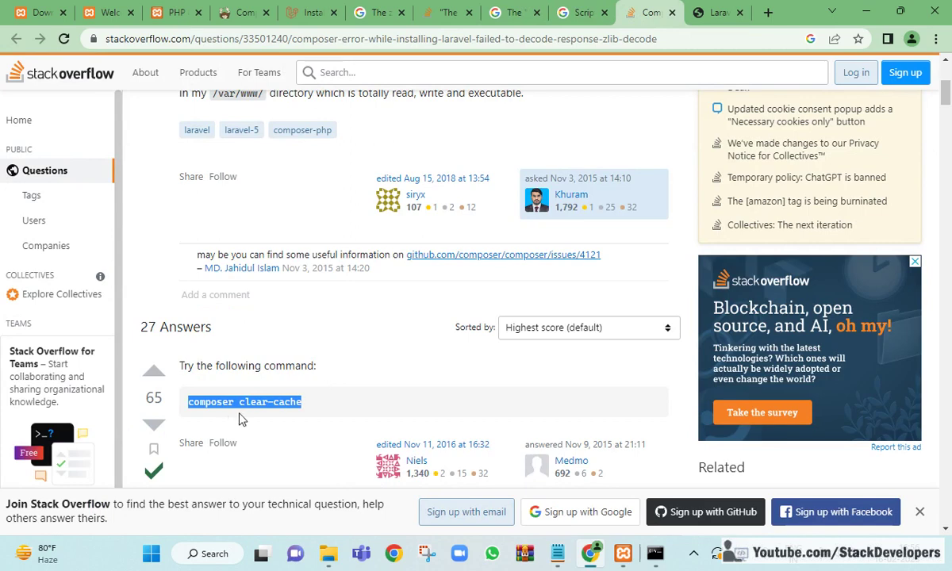
{"action": "scroll", "coordinate": [321, 405], "scroll_direction": "down", "scroll_amount": 1}
{"action": "scroll", "coordinate": [321, 405], "scroll_direction": "down", "scroll_amount": 1}
{"action": "left_click_drag", "start_coordinate": [306, 253], "coordinate": [189, 265]}
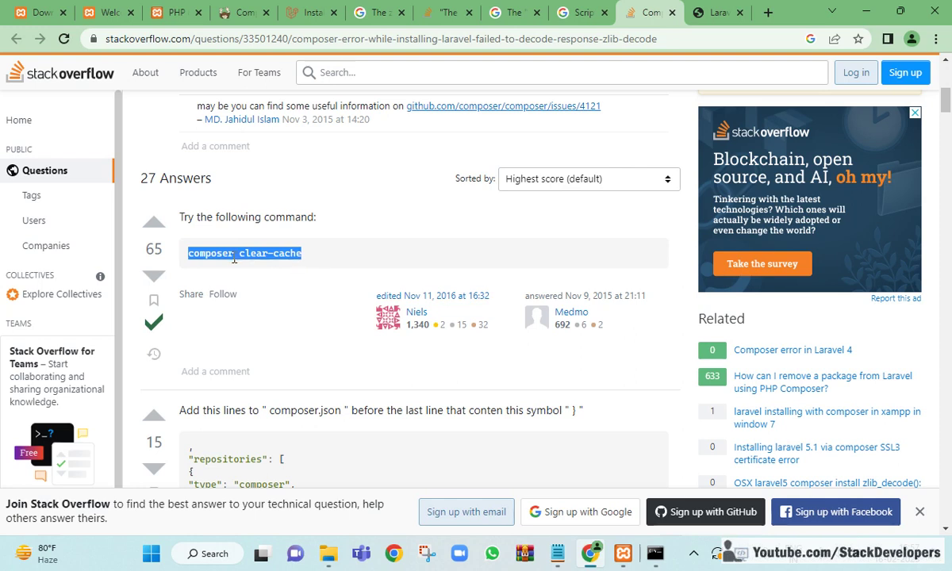
{"action": "left_click", "coordinate": [295, 253]}
{"action": "left_click_drag", "start_coordinate": [300, 253], "coordinate": [181, 253]}
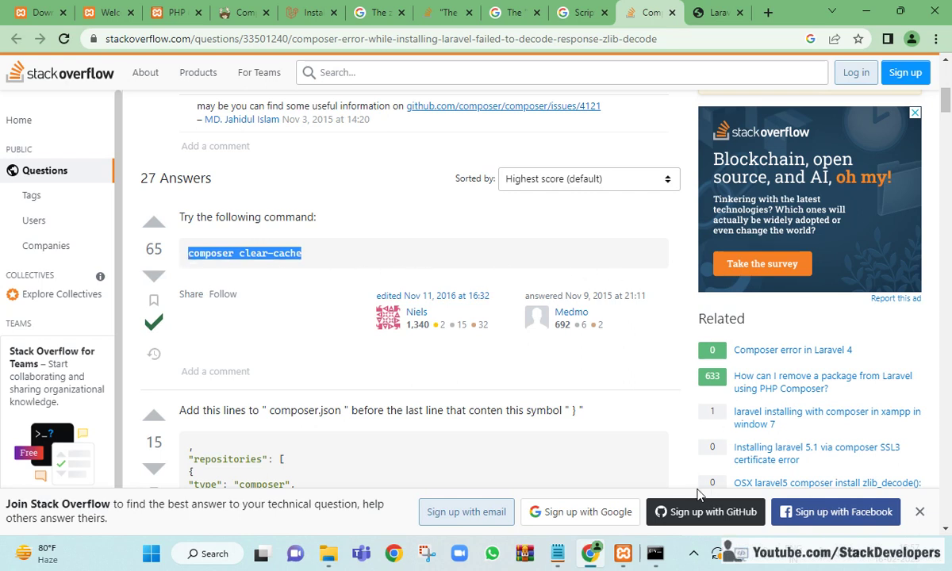
Bring up the XAMPP Control Panel and locate the Shell option for running Composer commands
{"action": "mouse_move", "coordinate": [624, 558]}
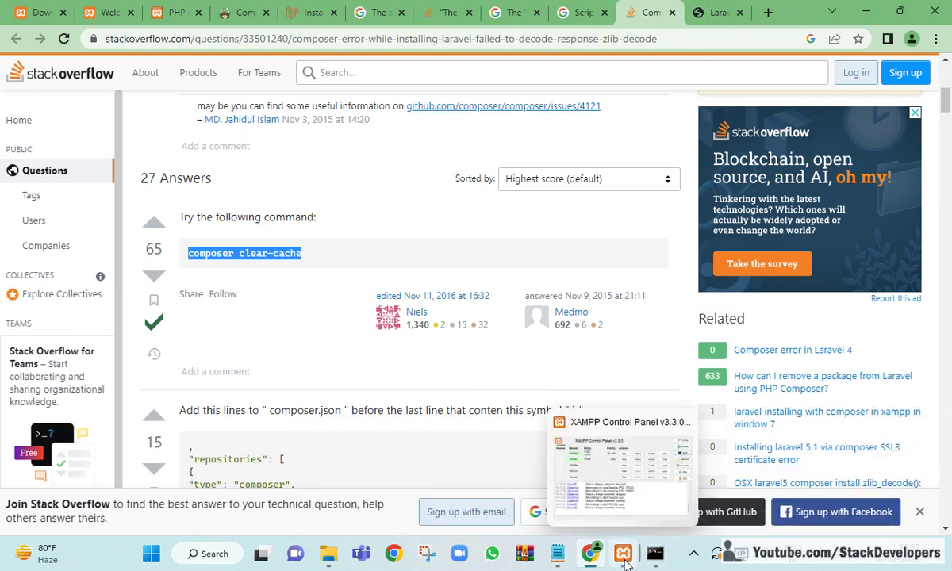
{"action": "left_click", "coordinate": [587, 445]}
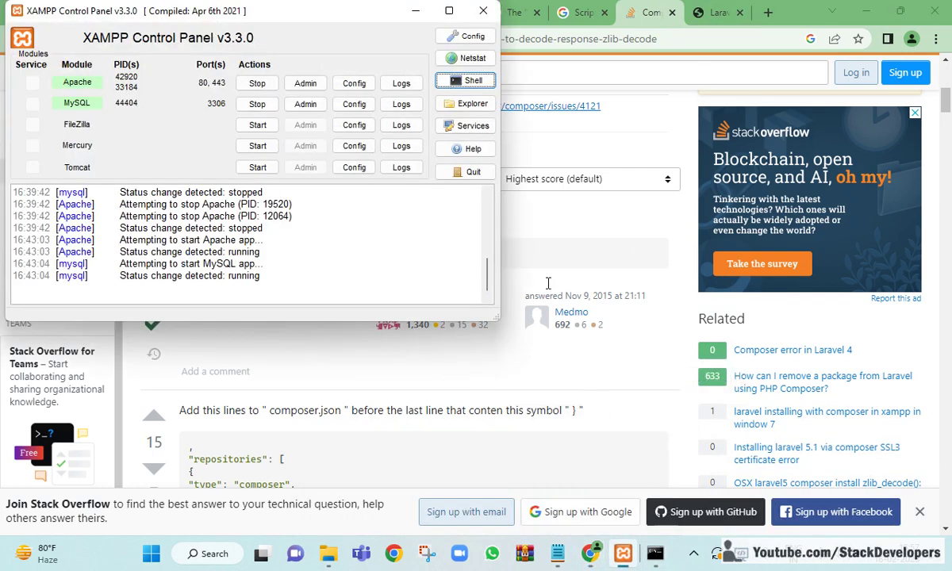
{"action": "left_click", "coordinate": [458, 90]}
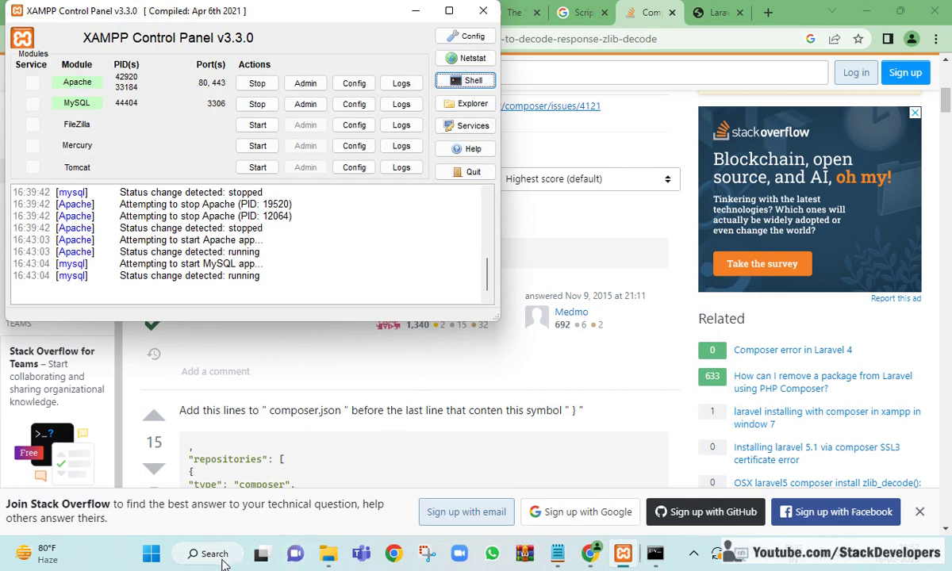
Return to Chrome and check the Laravel and PHP versions in the footer of the 127.0.0.1:8000 welcome page
{"action": "left_click", "coordinate": [539, 372]}
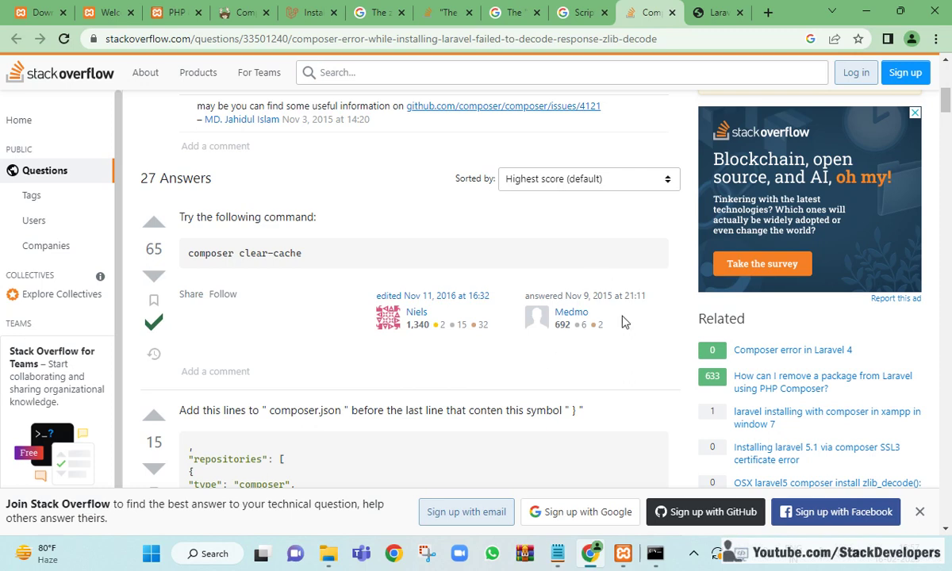
{"action": "left_click", "coordinate": [717, 16]}
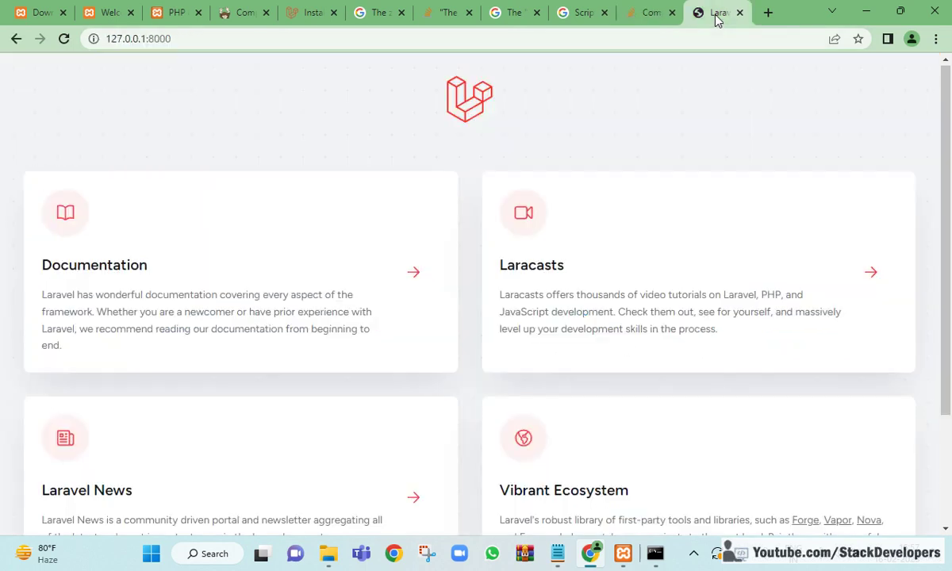
{"action": "scroll", "coordinate": [655, 231], "scroll_direction": "down", "scroll_amount": 3}
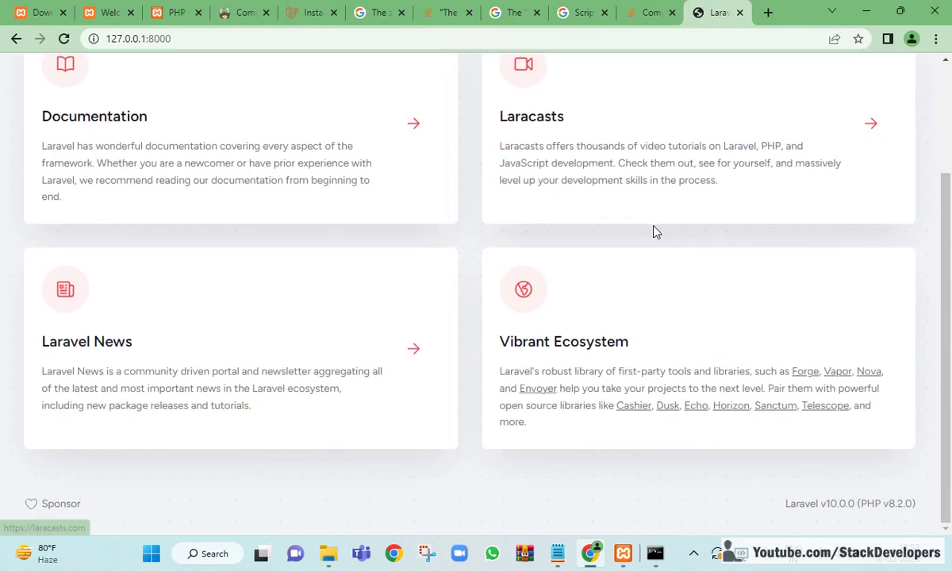